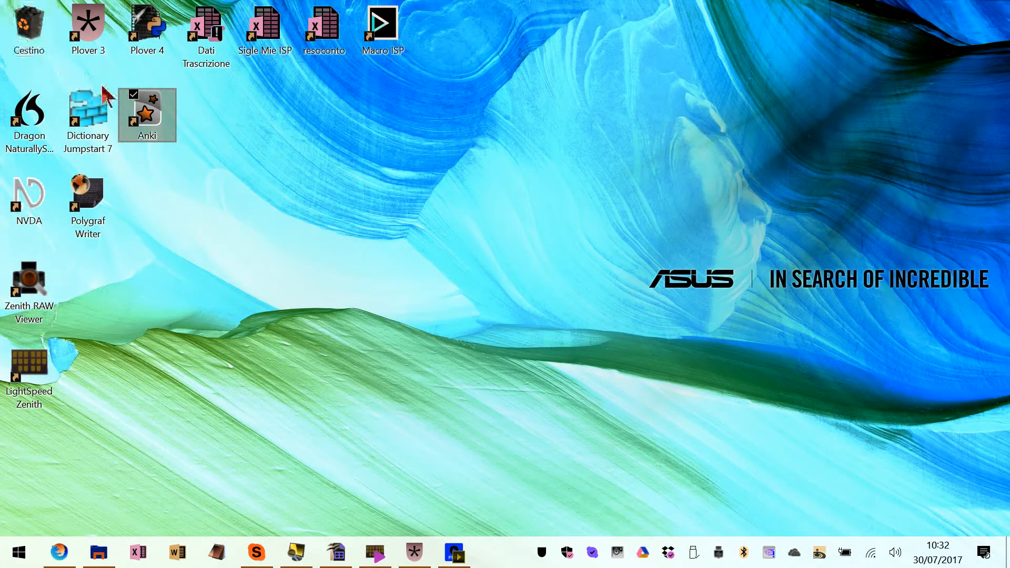
Launch Anki and start studying the Steno deck
double_click(161, 115)
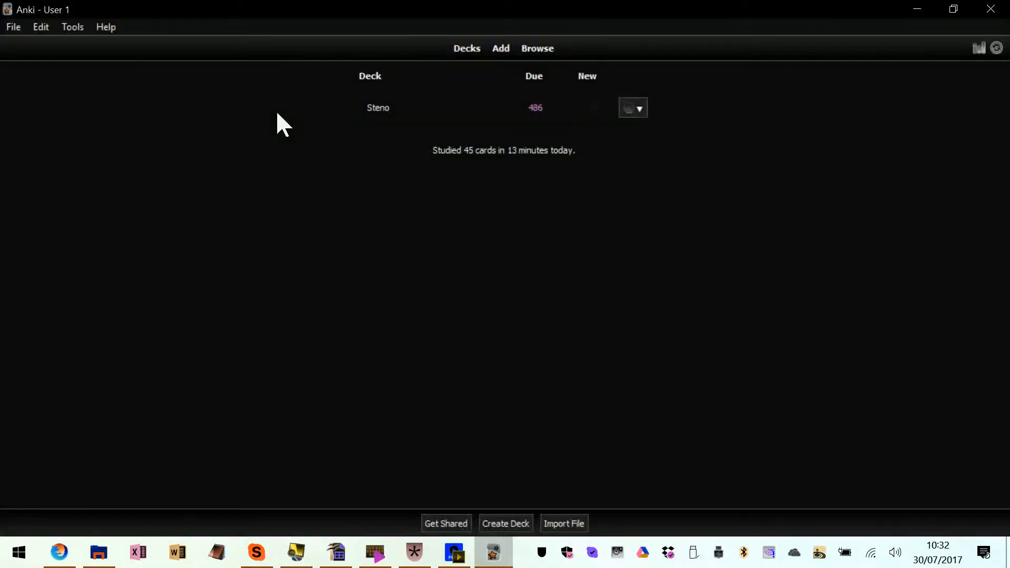
left_click(382, 109)
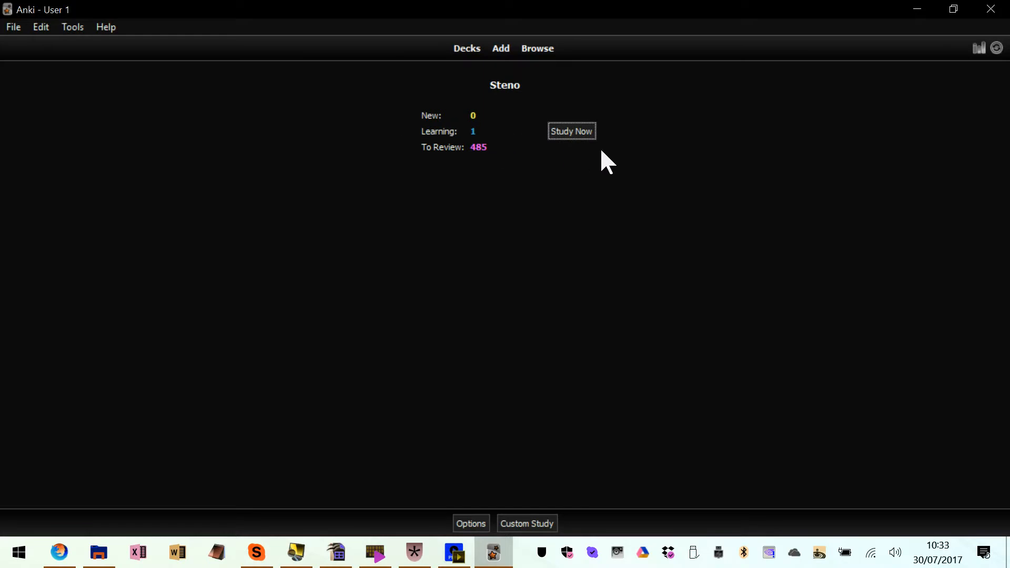
left_click(575, 133)
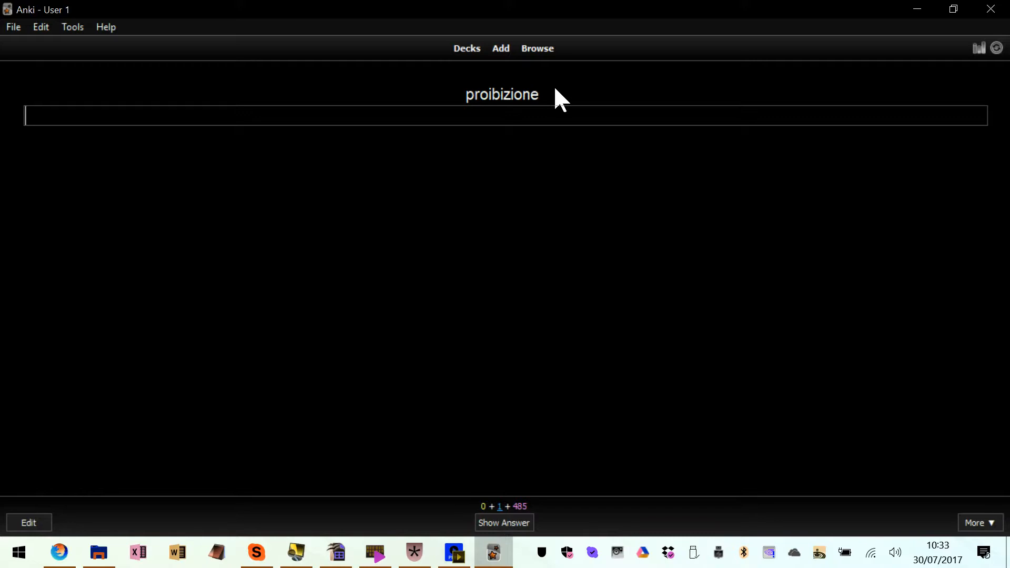
Answer the current flashcard with "proibizione", check it against the solution and rate it Good
type("prib")
key("ctrl+BackSpace")
type("proibizione")
key("Return")
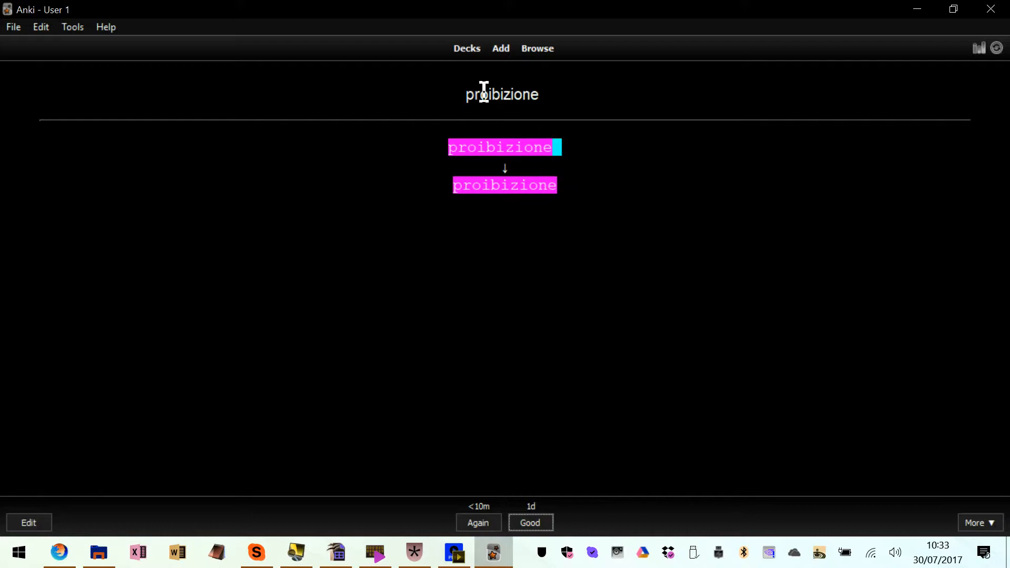
left_click_drag(540, 93, 470, 100)
left_click(566, 149)
left_click_drag(553, 143, 569, 140)
key("space")
type("3")
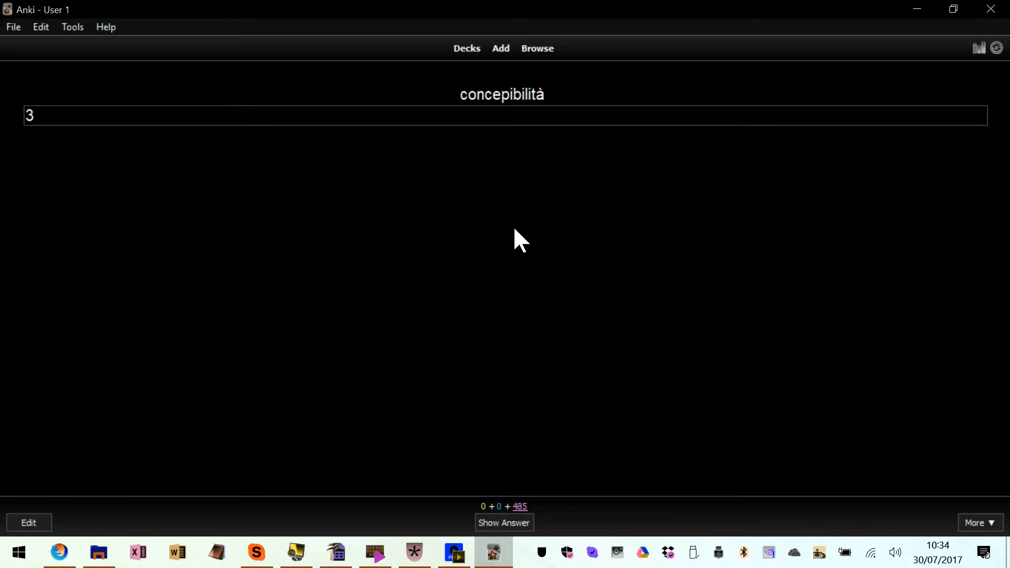
Clear the stray character, answer the card with "concepibilità", inspect its CHpa steno outline and rate it Good
type("concepibilità")
key("ctrl+z")
key("BackSpace")
type("concepibilità")
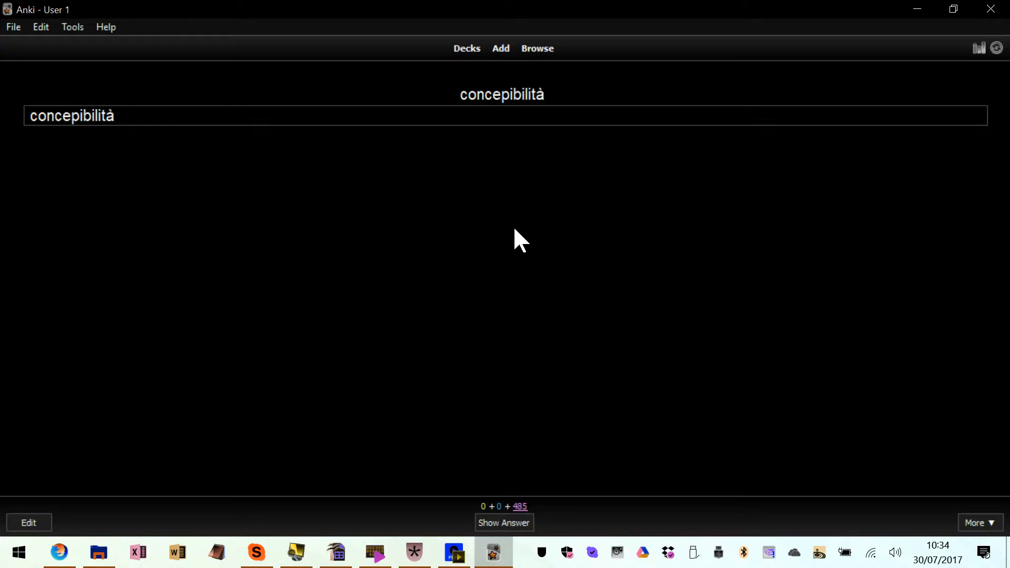
key("Return")
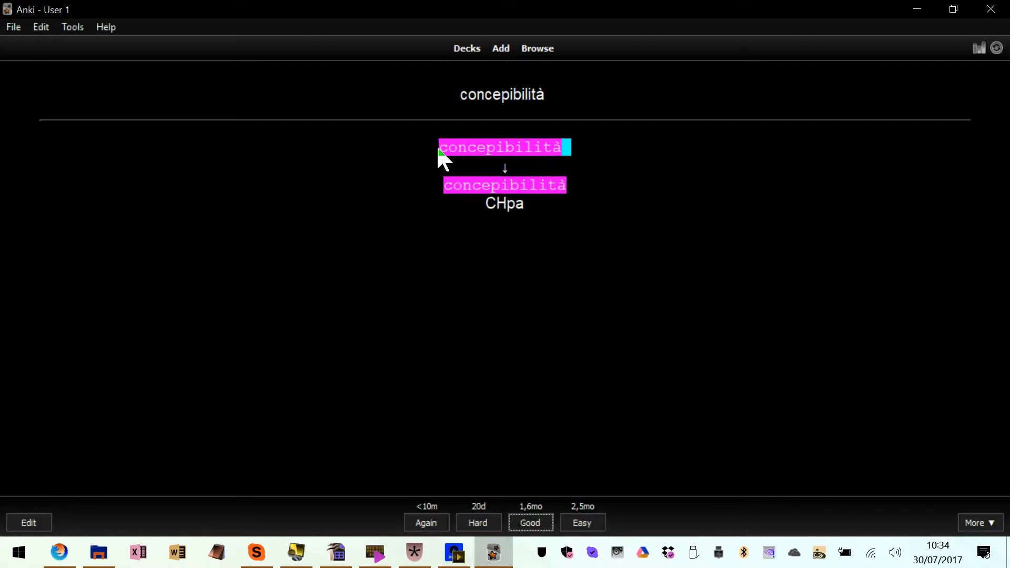
left_click_drag(486, 203, 528, 203)
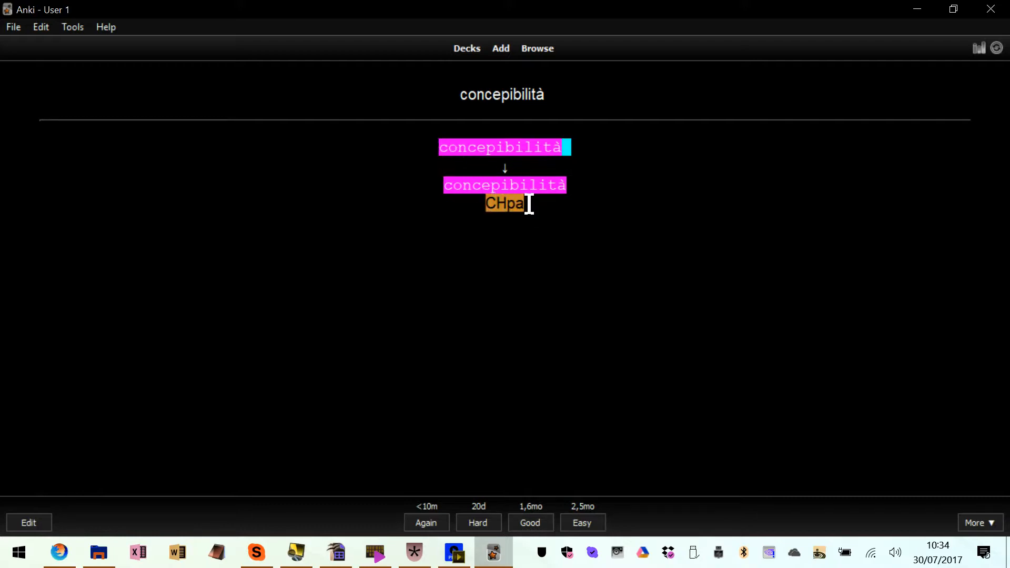
left_click(533, 205)
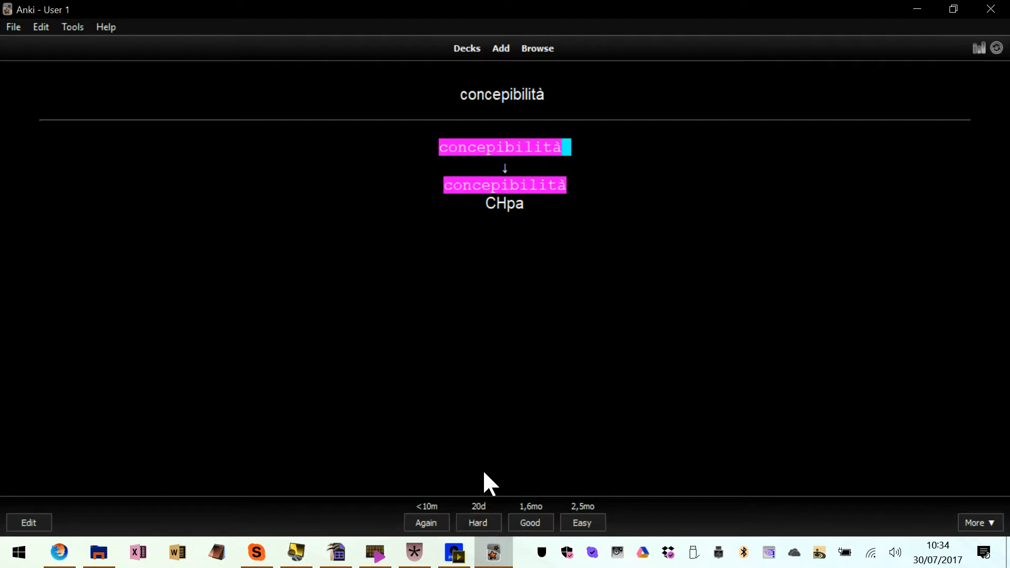
key("Return")
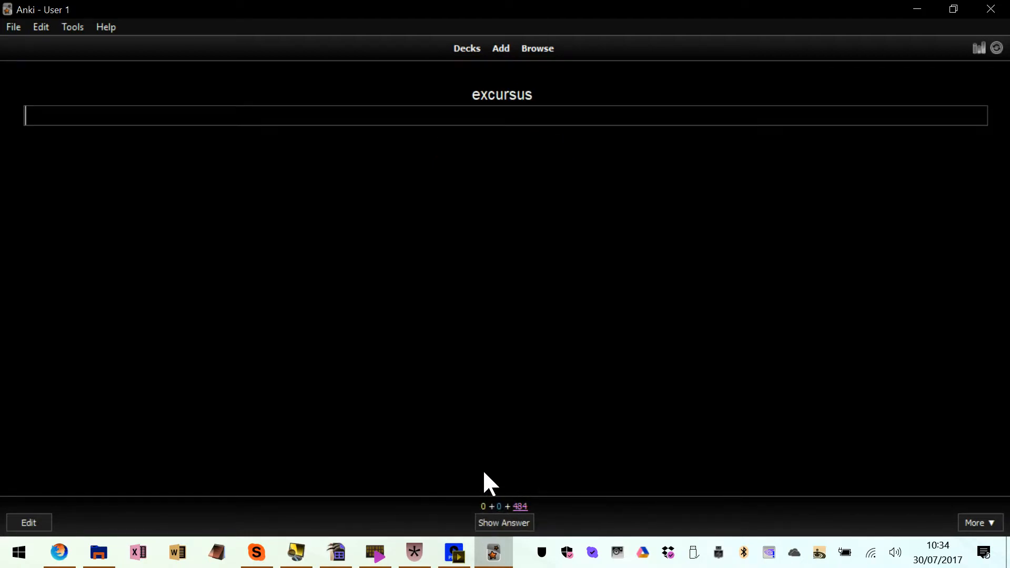
Answer the excursus card with "Excursus" after clearing the mistyped text, and rate it Good
type("Excursus")
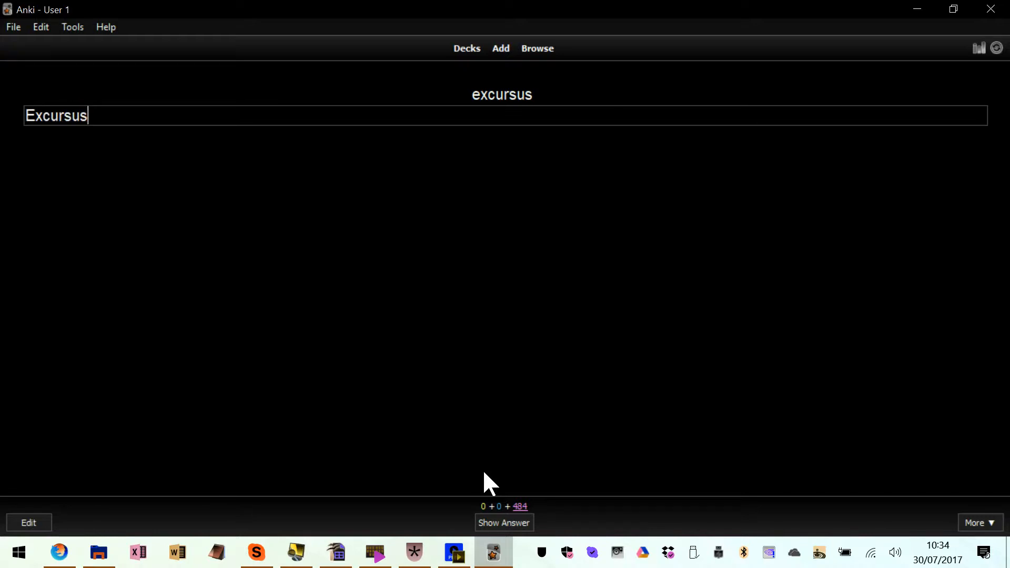
key("Return")
key("Return")
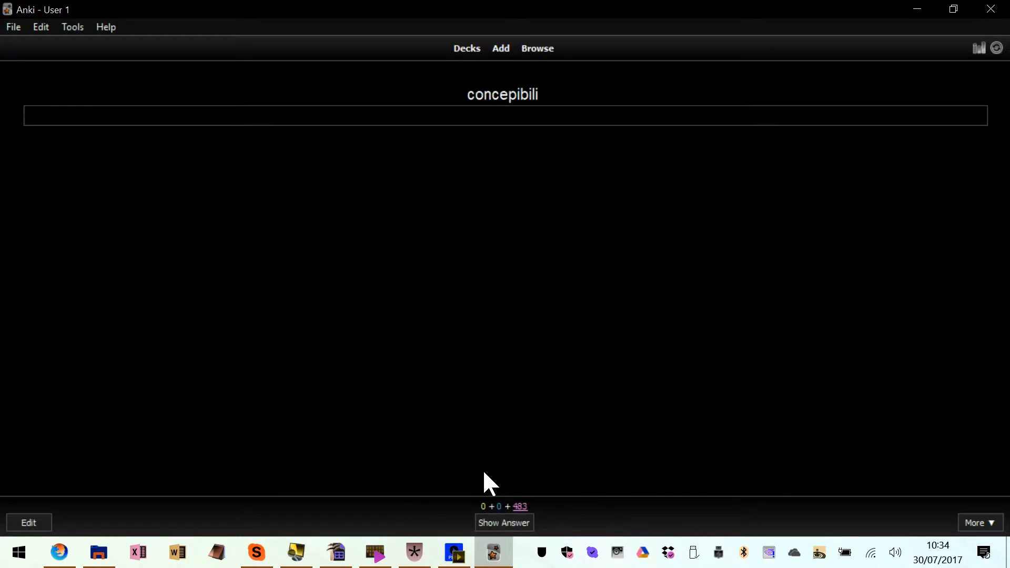
Answer the next card with "concepibili" after clearing the mistyped text, and rate it Good
type("chpi")
key("BackSpace")
key("BackSpace")
key("BackSpace")
key("BackSpace")
type("concepibili")
key("Return")
key("Return")
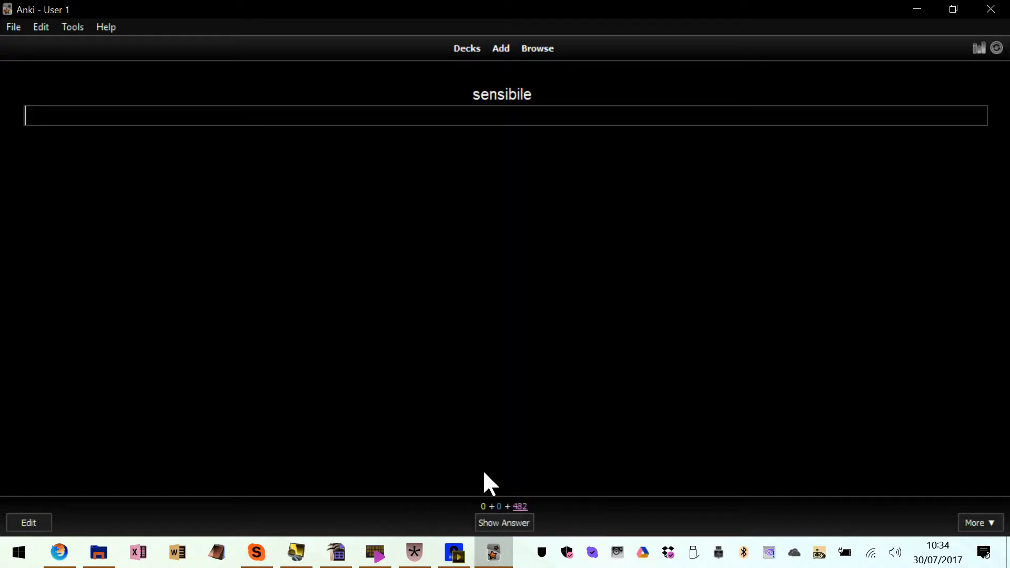
Answer the next two cards with "sensibile" and "libero", rating both Good
type("sensibile")
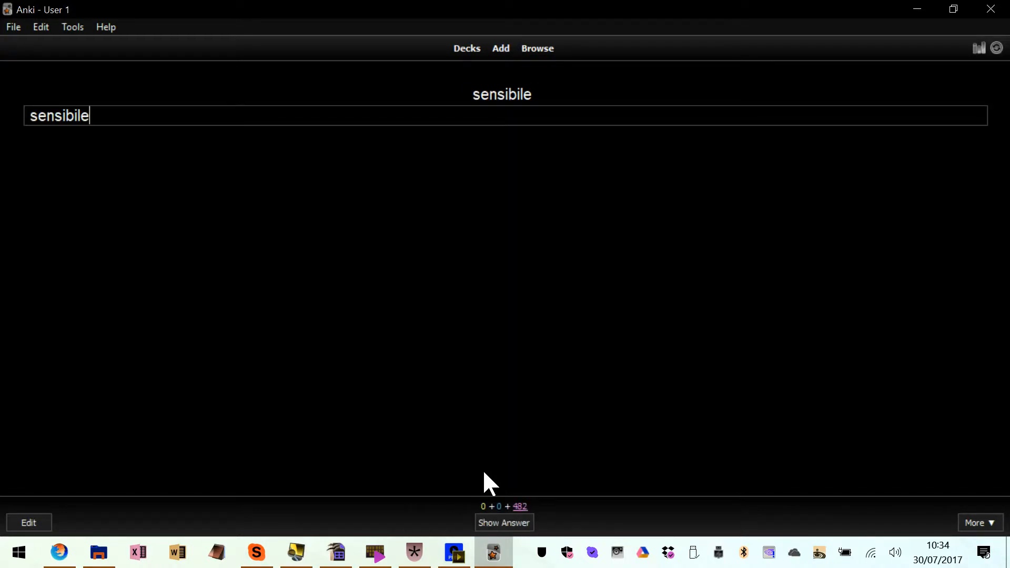
key("Return")
key("Return")
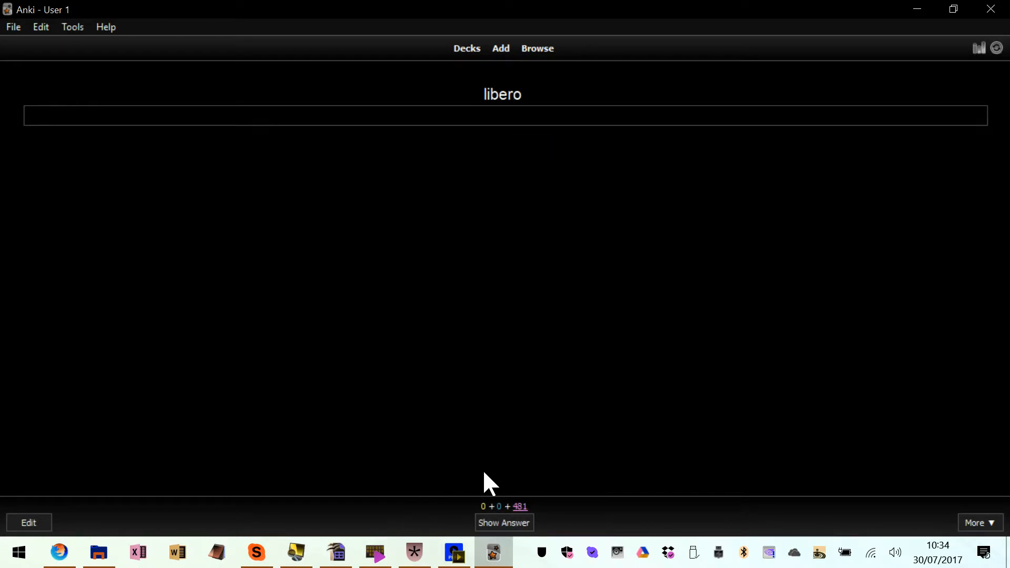
type("libero")
key("Return")
key("3")
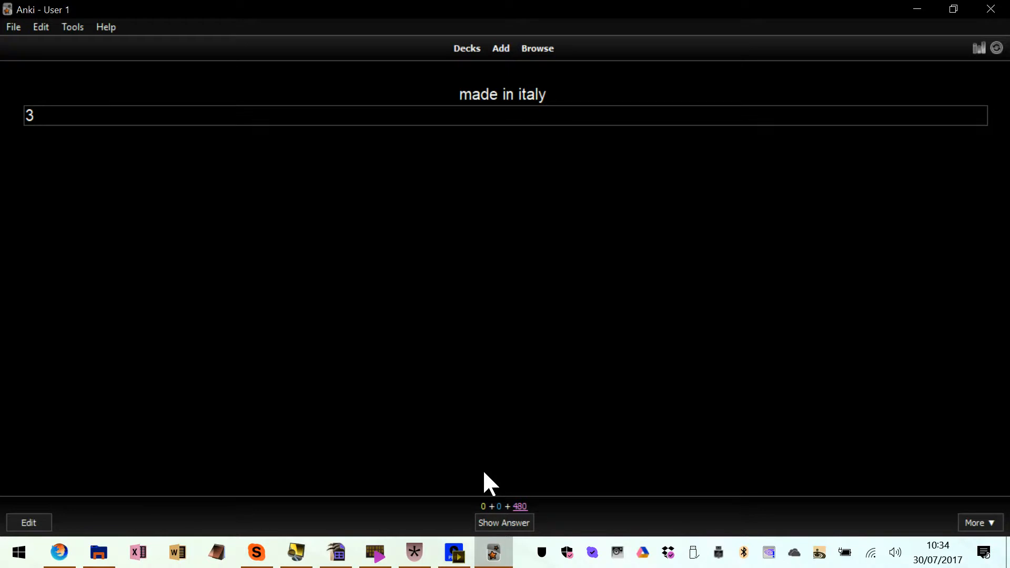
Replace the stray text on the made in italy card with "Made in italy" and reveal the answer
type("mado")
key("BackSpace")
key("BackSpace")
key("BackSpace")
key("BackSpace")
key("BackSpace")
key("BackSpace")
type("Made in italy")
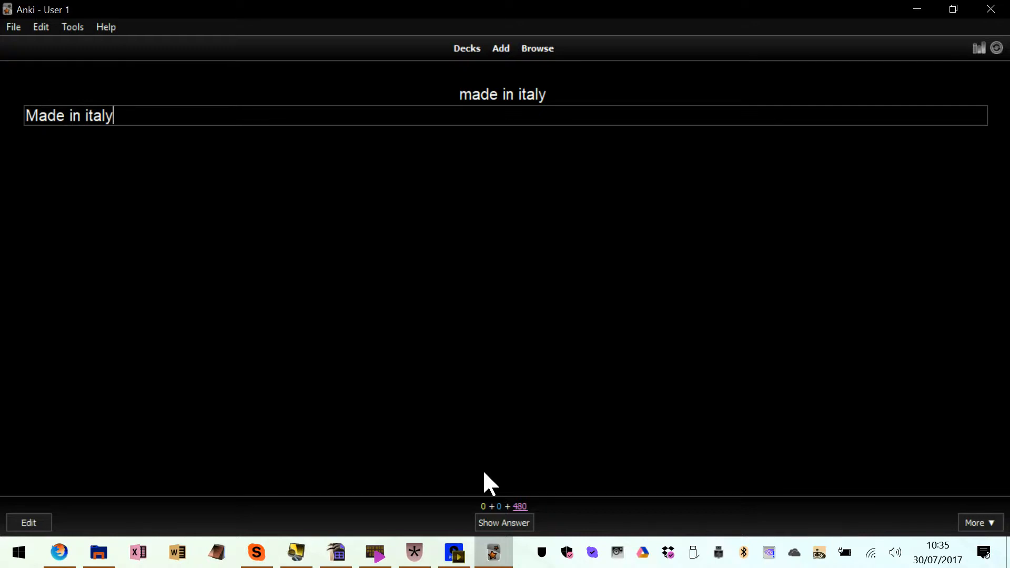
key("Return")
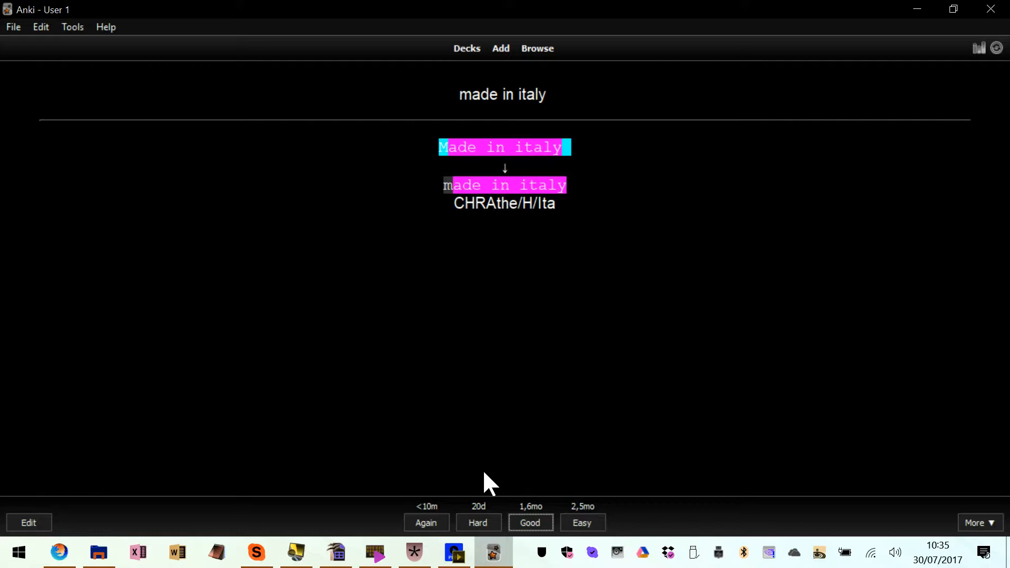
Quit Anki, switch to Firefox and search Google for "anki"
key("ctrl+q")
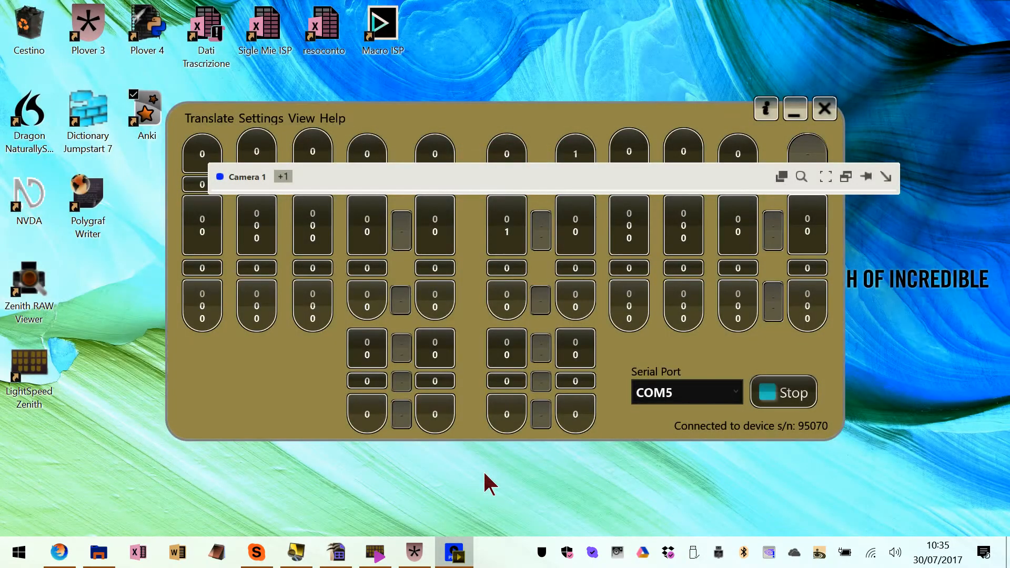
key("alt+Tab")
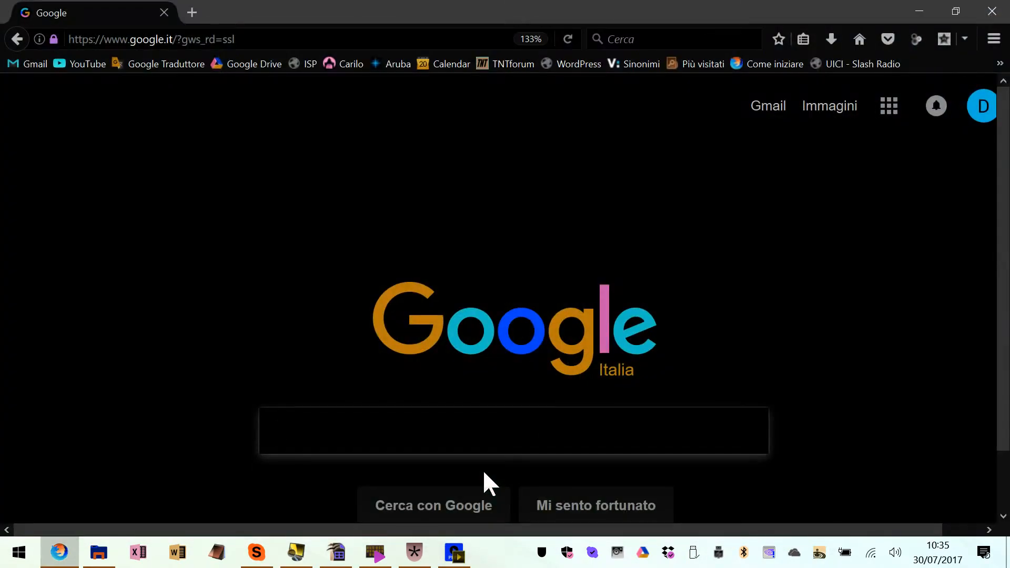
type("anki")
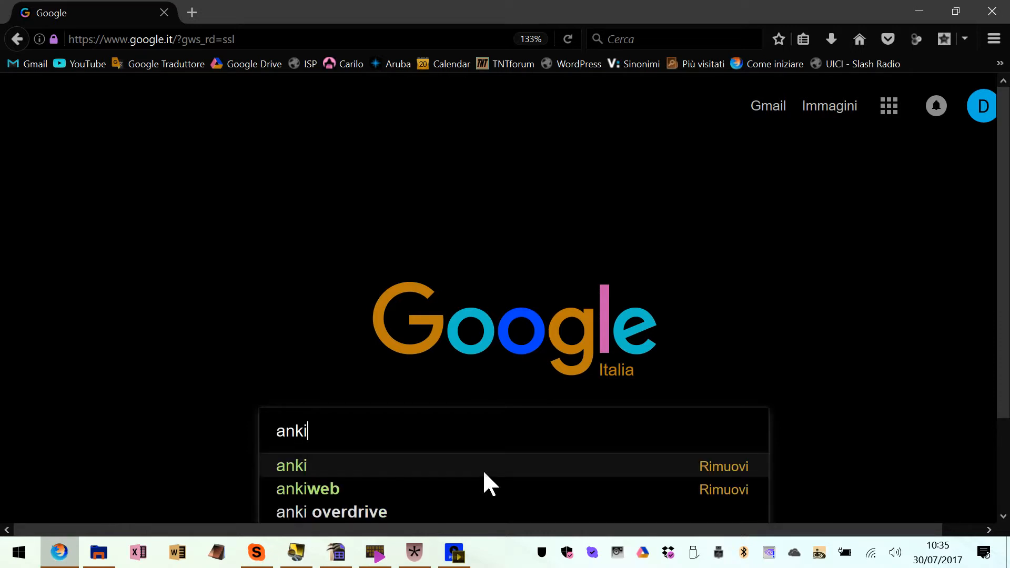
key("Return")
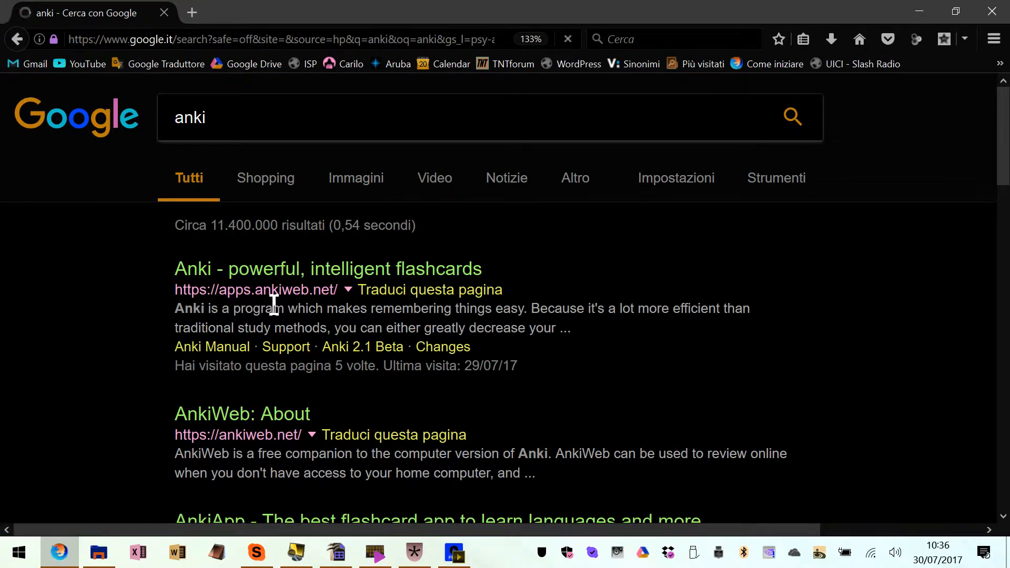
Look through the search results, open the apps.ankiweb.net site and review its home page
scroll(368, 321, "down", 6)
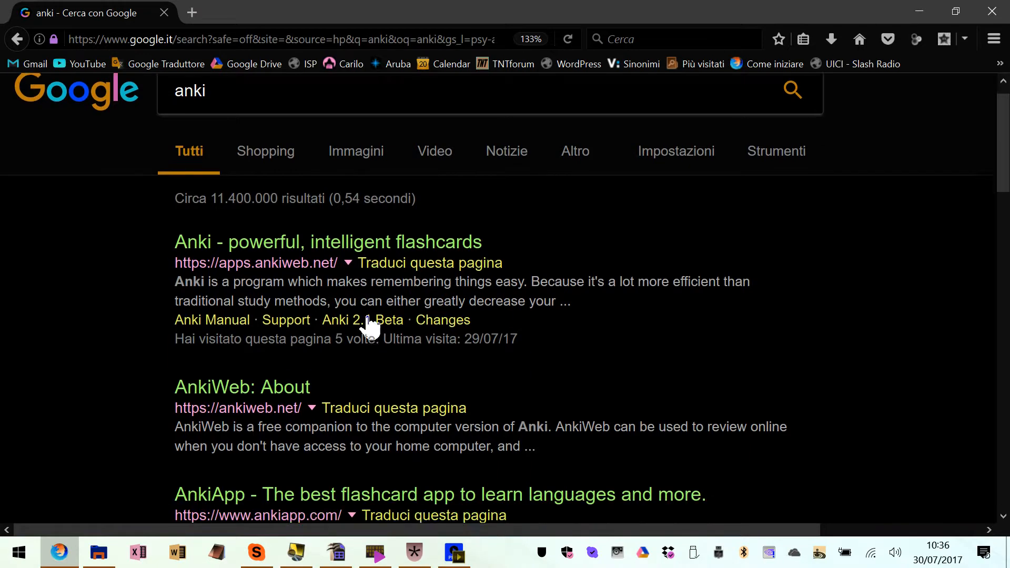
scroll(341, 334, "down", 2)
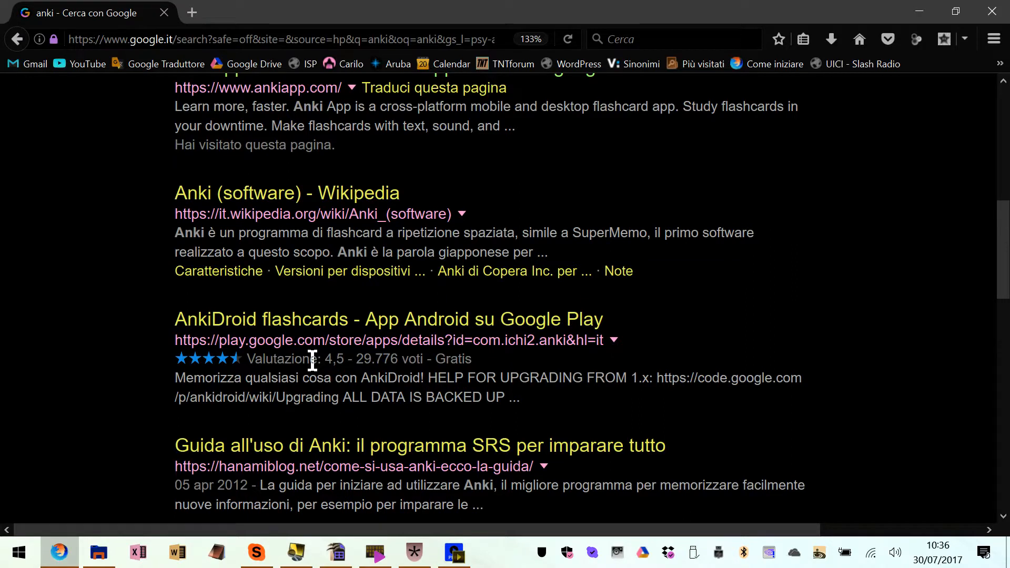
scroll(312, 361, "up", 10)
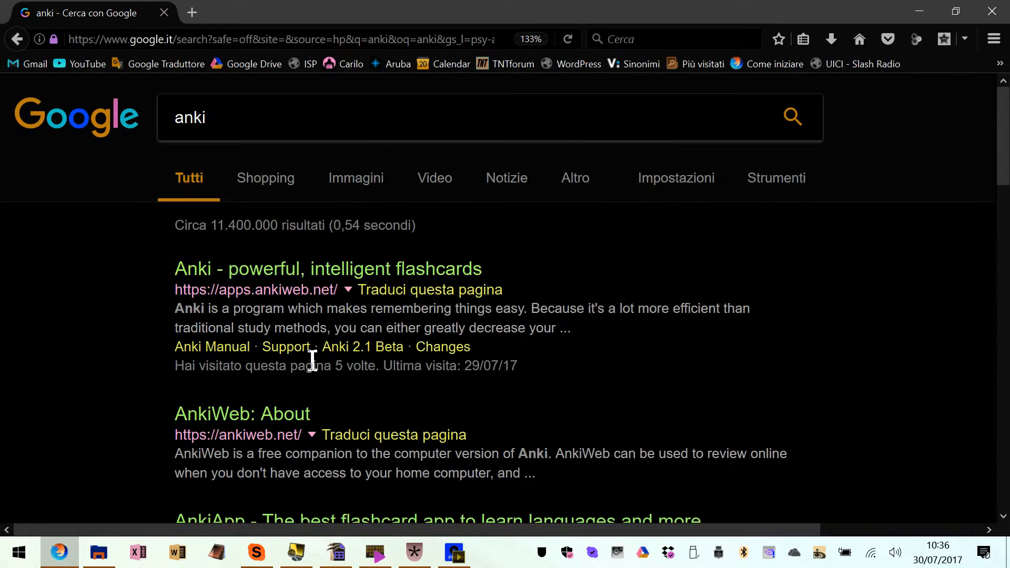
left_click(242, 272)
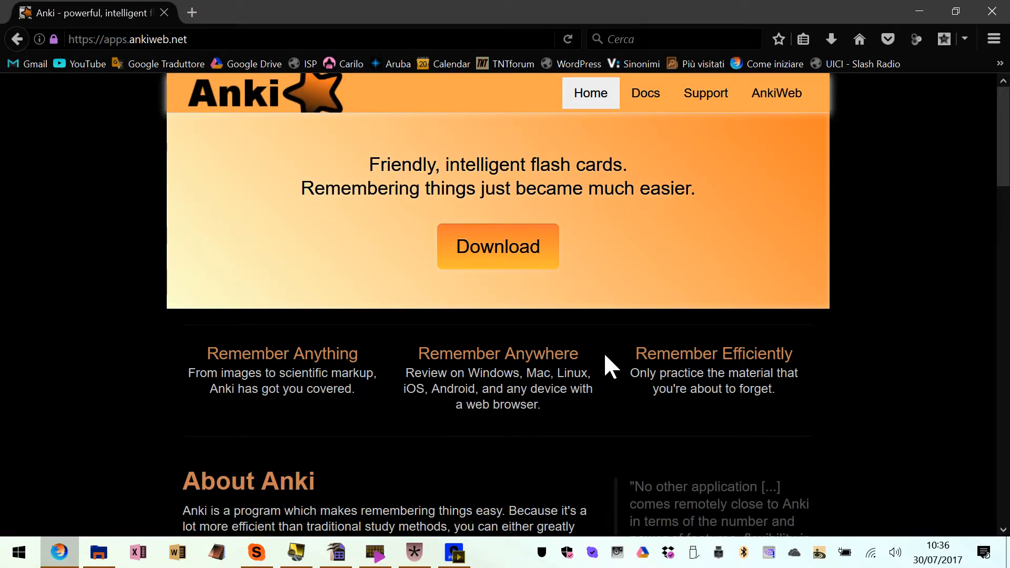
scroll(604, 353, "down", 10)
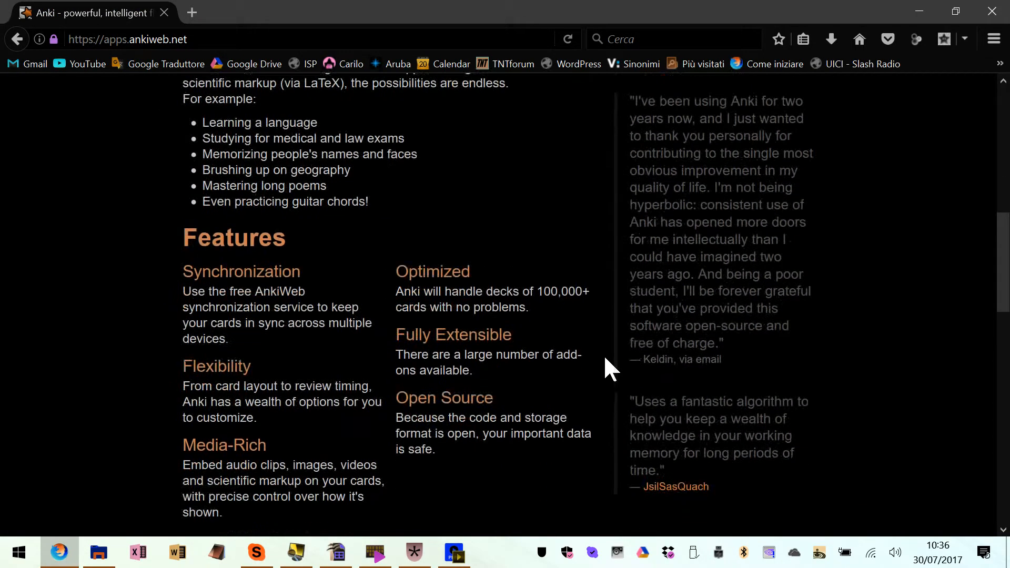
scroll(638, 383, "up", 10)
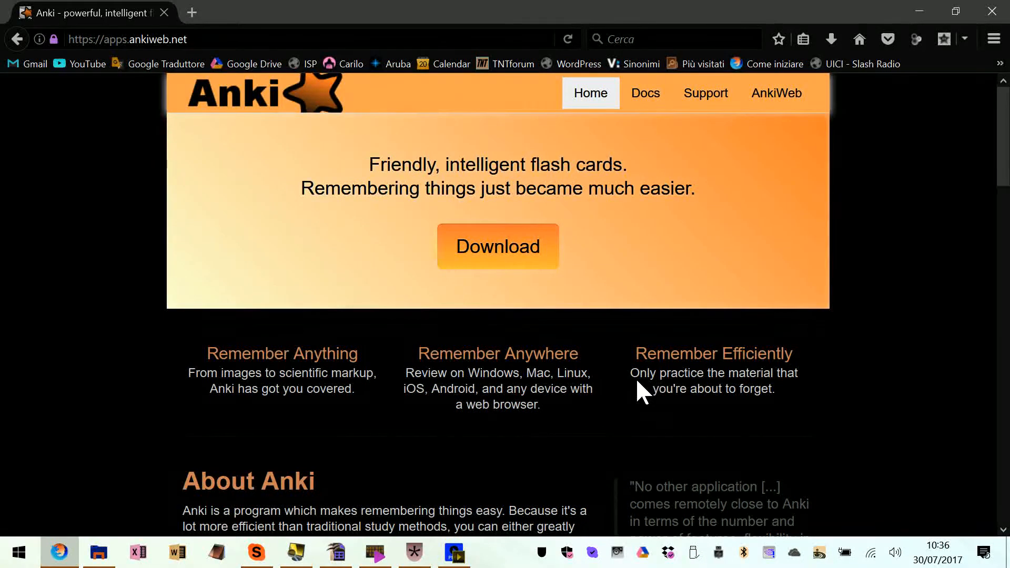
Relaunch Anki from the desktop and create a deck named "US Steno"
key("super+d")
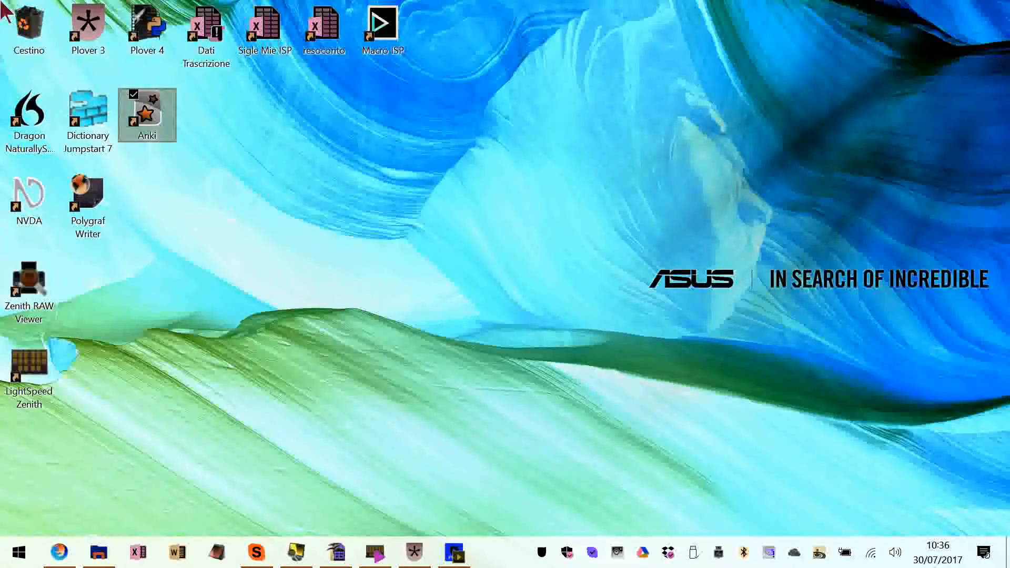
double_click(150, 124)
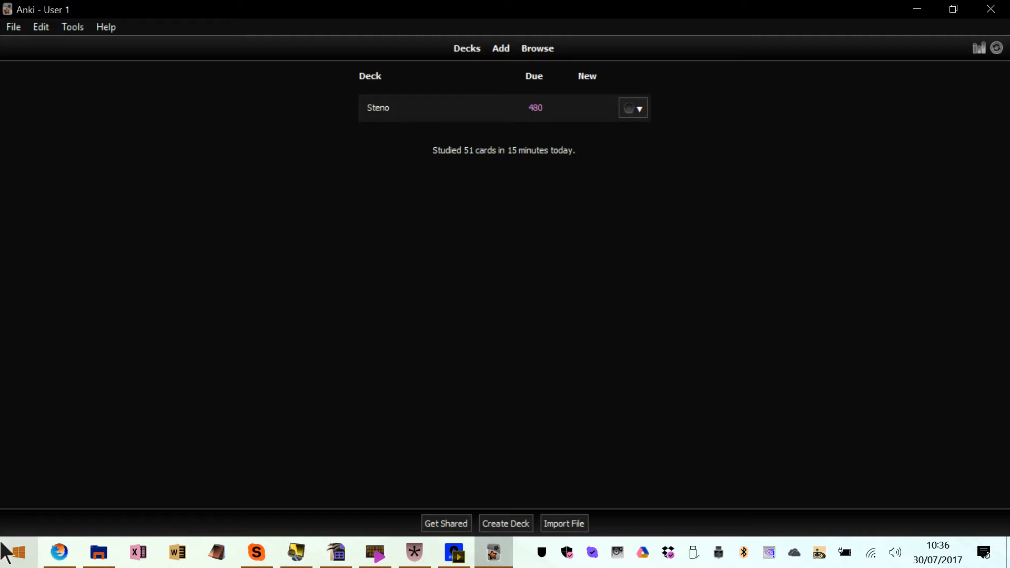
left_click(506, 523)
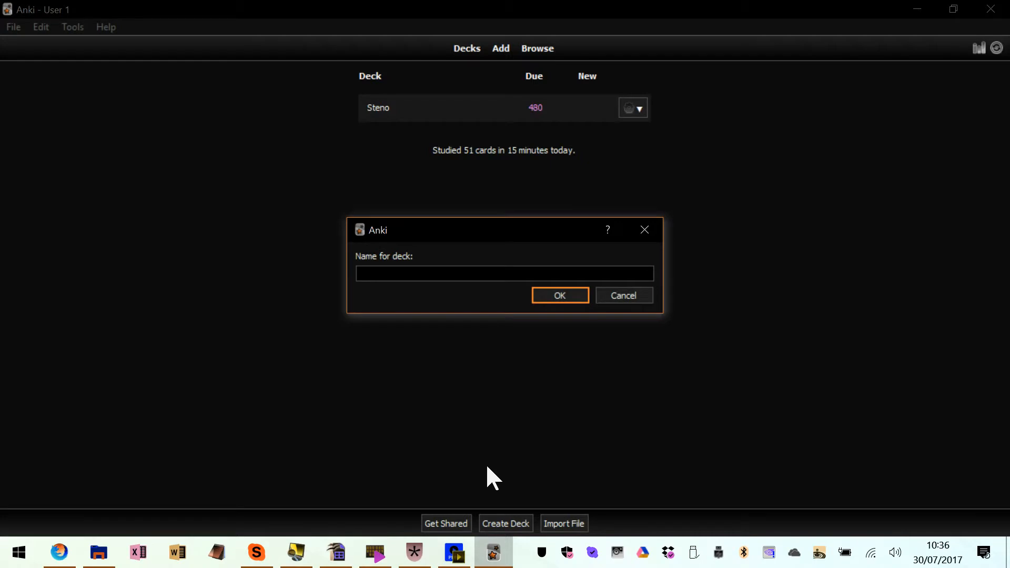
type("US Steno")
key("Return")
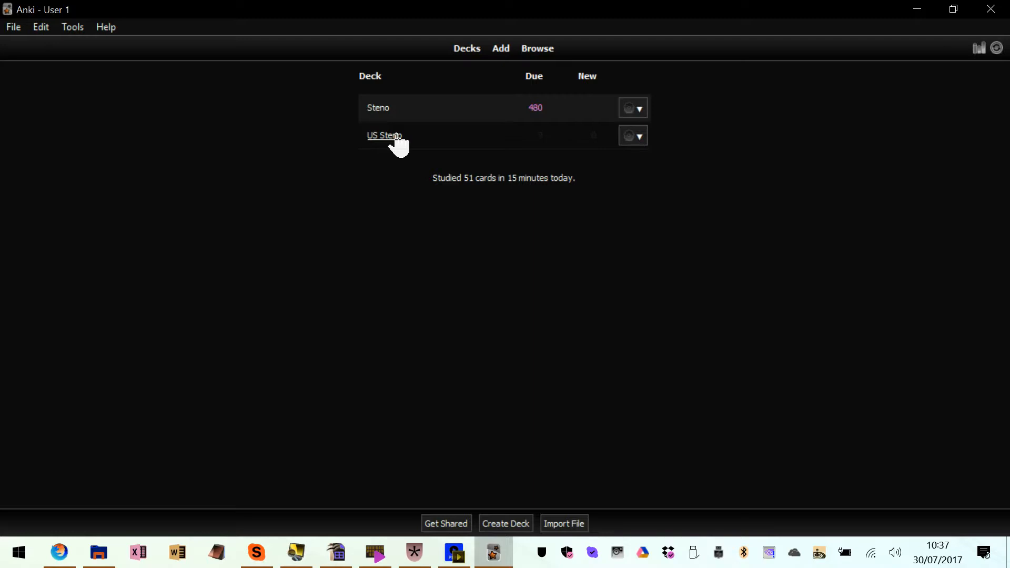
Start adding a new Basic note and set its deck to US Steno
left_click(502, 49)
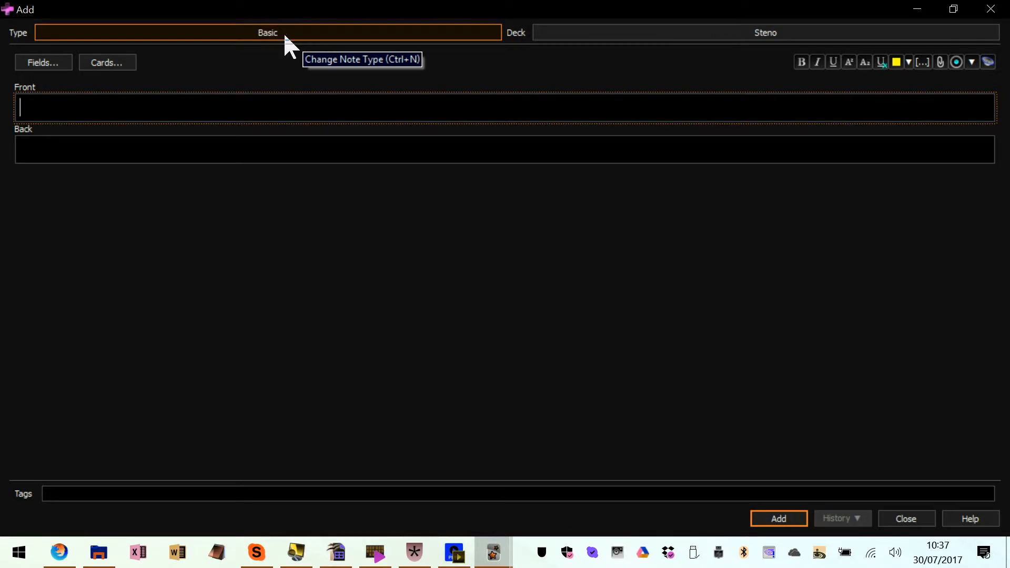
left_click(767, 33)
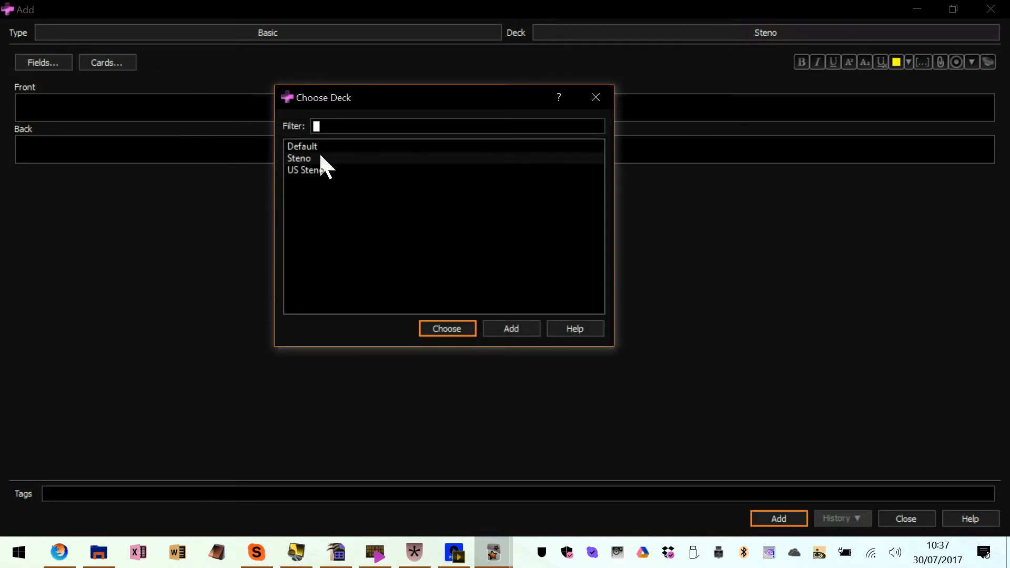
double_click(332, 170)
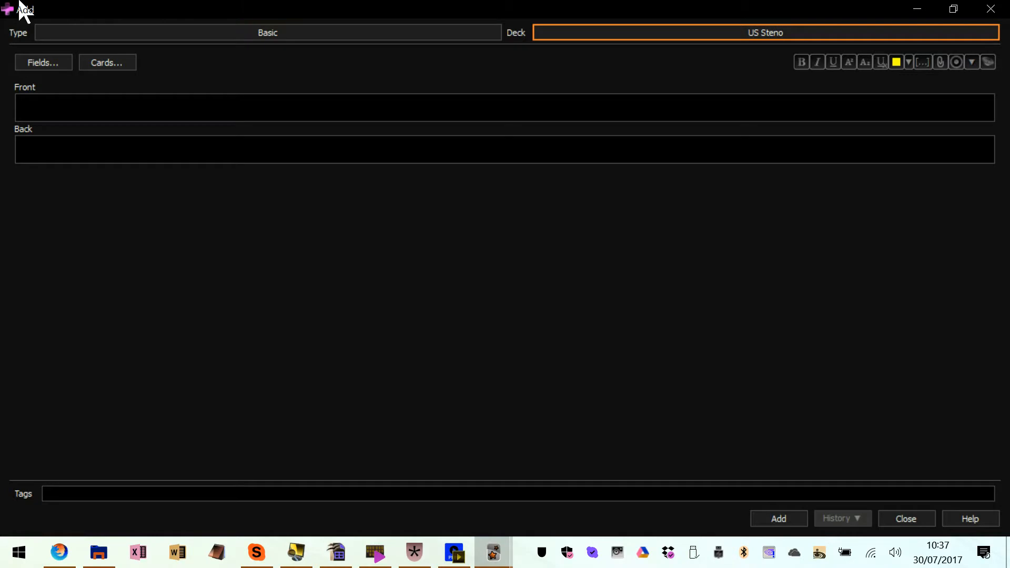
left_click(52, 108)
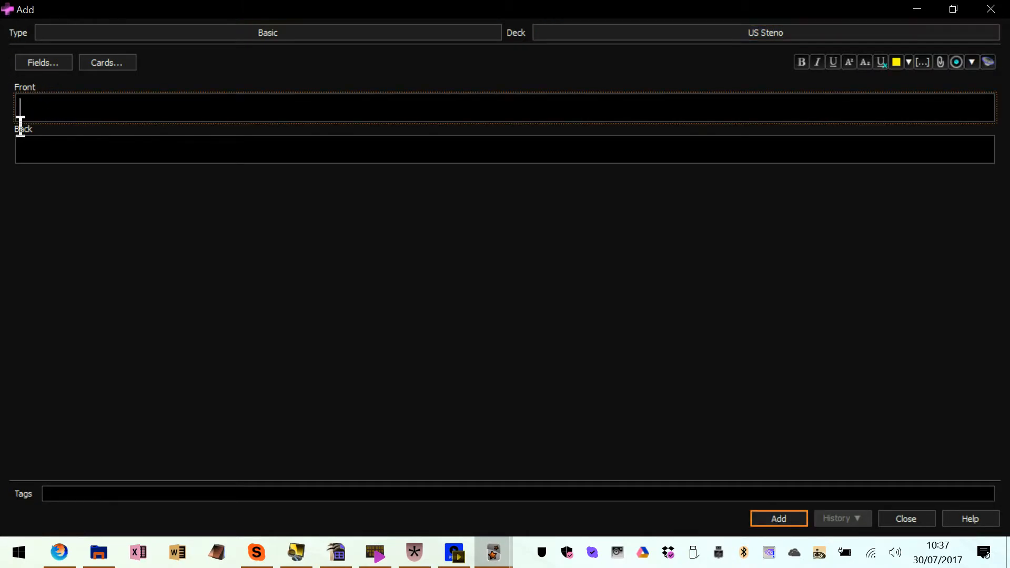
left_click(31, 128)
left_click(38, 108)
left_click(52, 213)
left_click(50, 103)
left_click(48, 144)
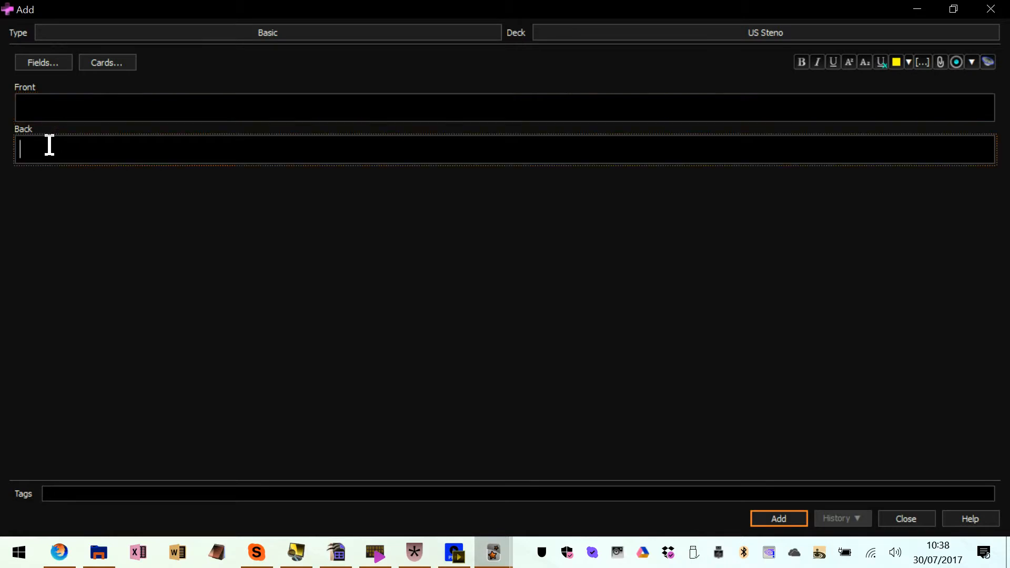
Add a note to the US Steno deck with "bedroom" on the front and "B-ROM" on the back
left_click(48, 100)
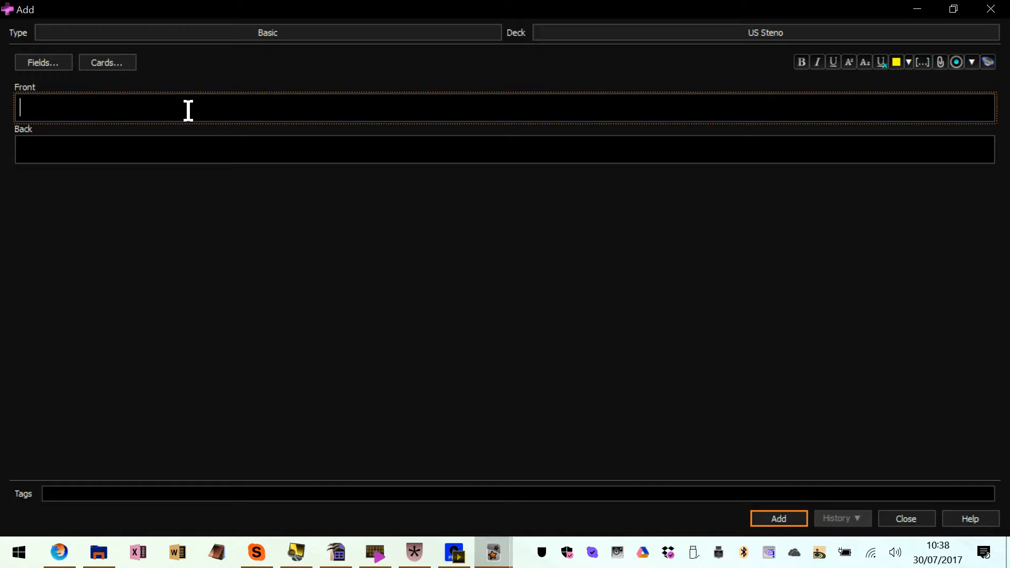
type("bedroom")
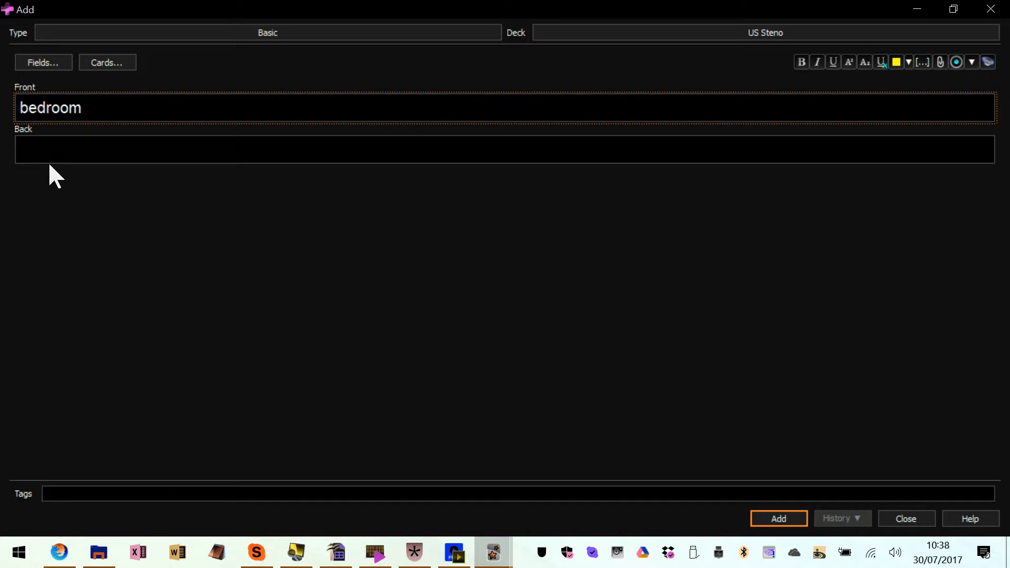
left_click(61, 149)
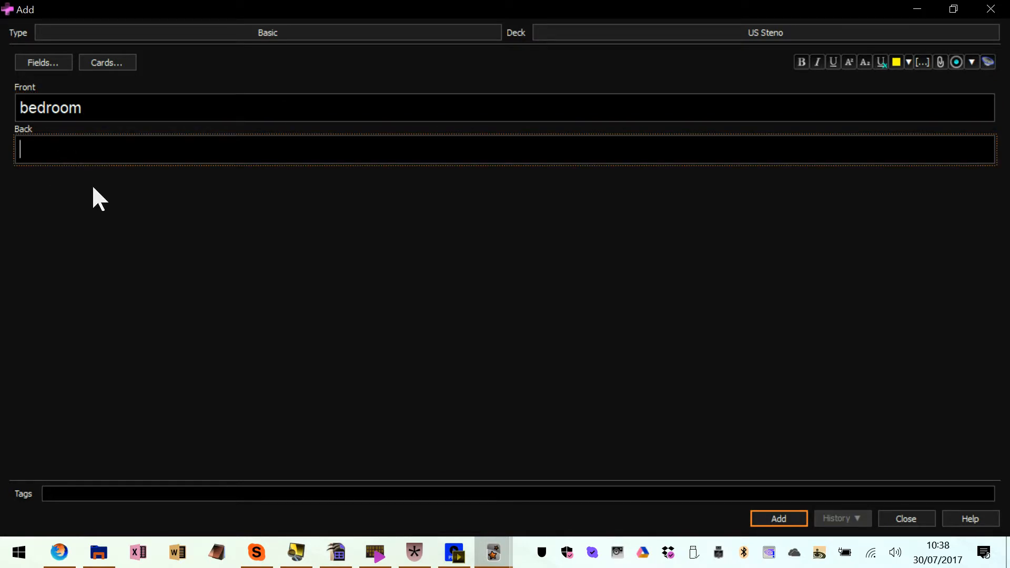
type("B-ROM")
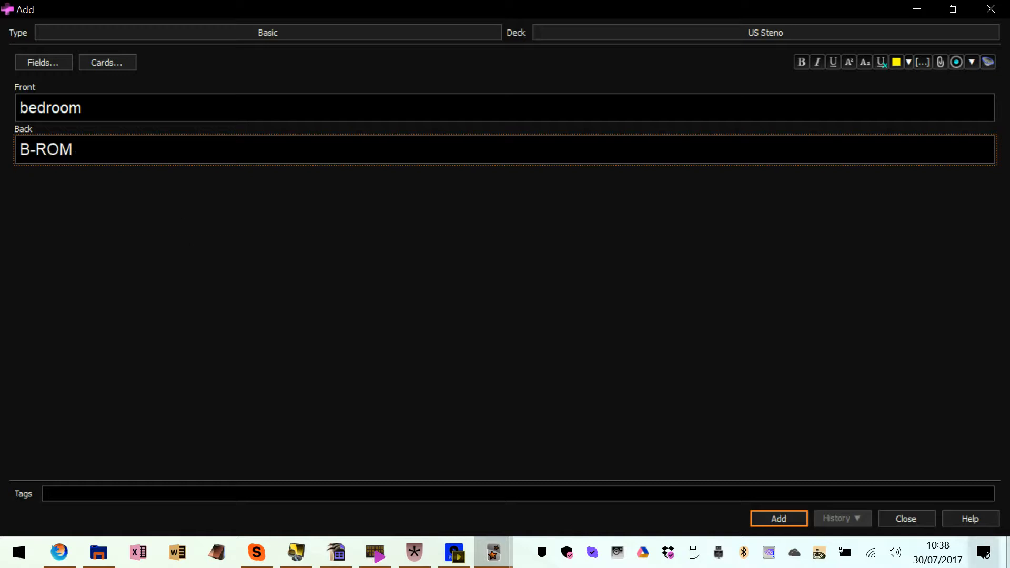
left_click(785, 520)
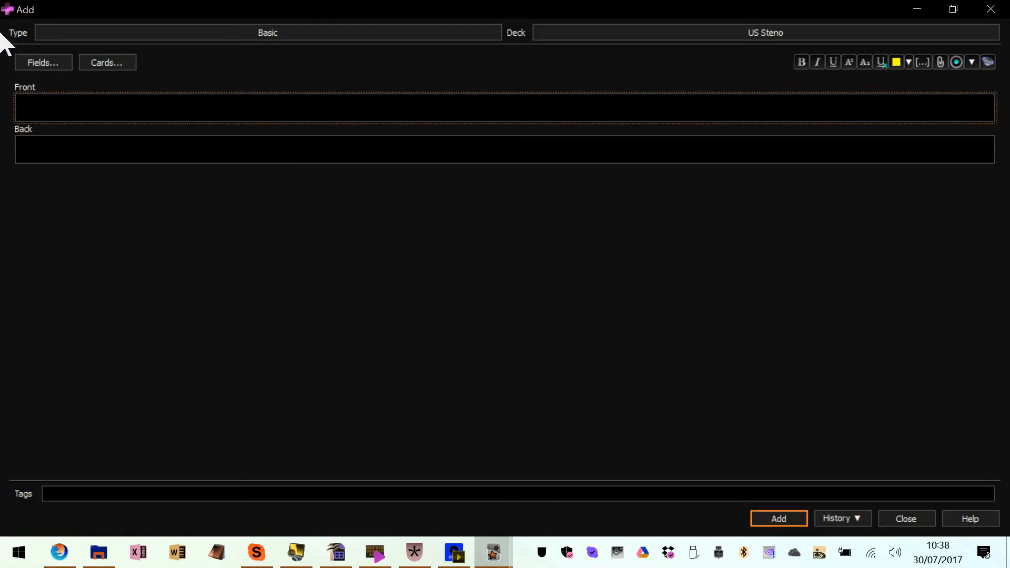
Add another note with "vegetable" on the front and "V-GO" on the back
type("Vegetable")
key("Tab")
type("v")
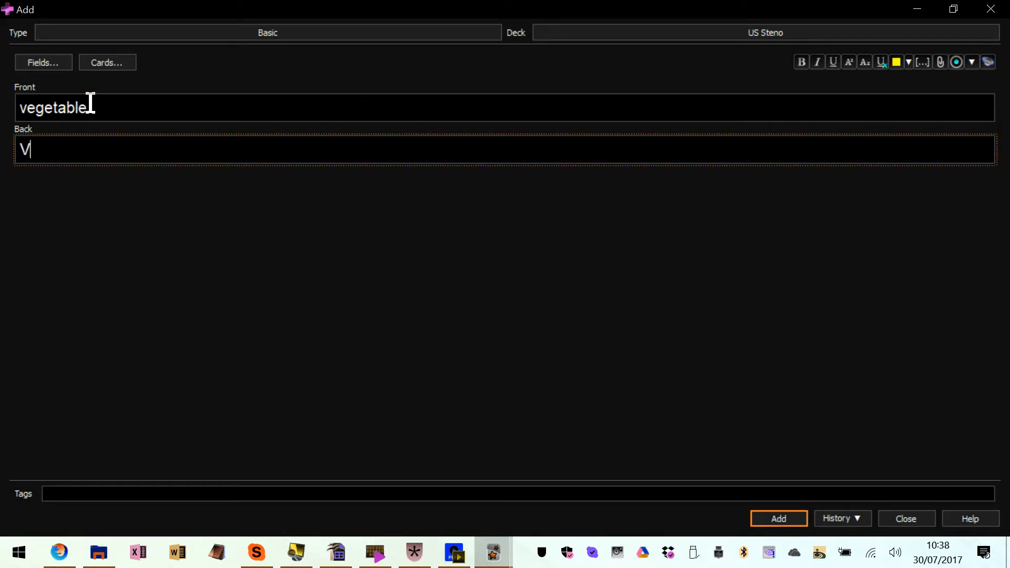
type("-GO")
key("ctrl+Return")
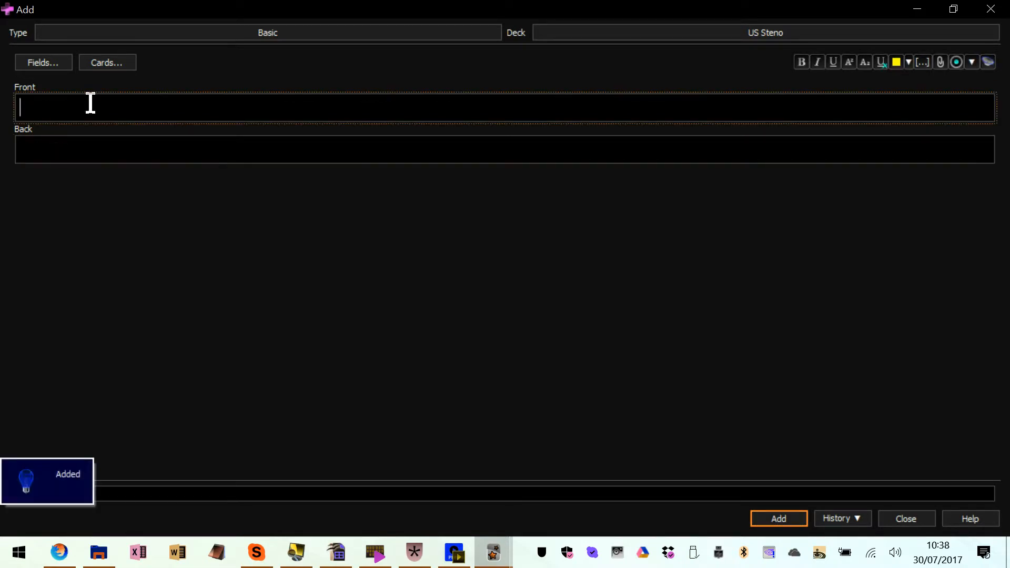
Add a third note with "machine" on the front and "M-CHO" on the back
type("machine")
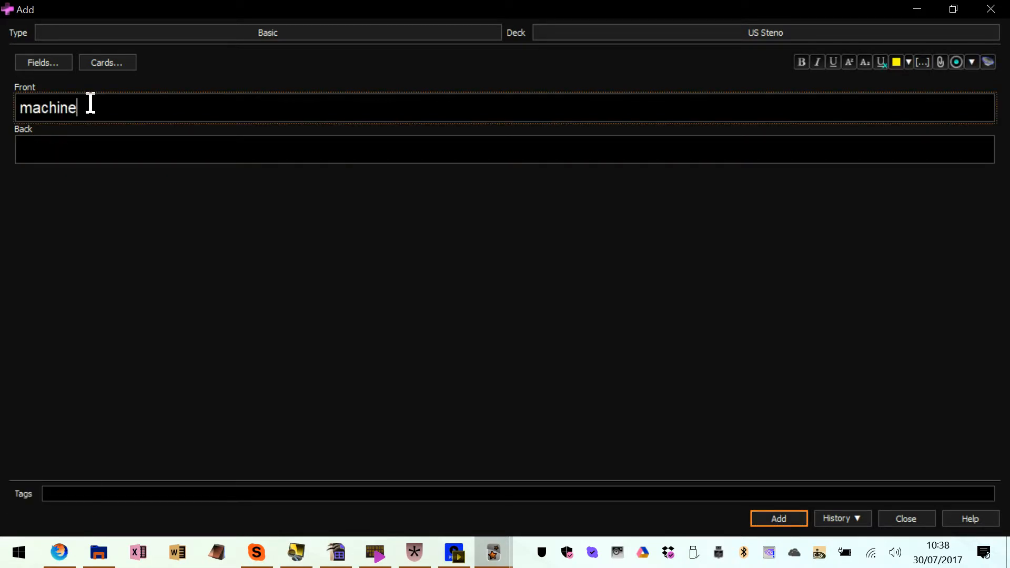
key("Tab")
type("M-CEO")
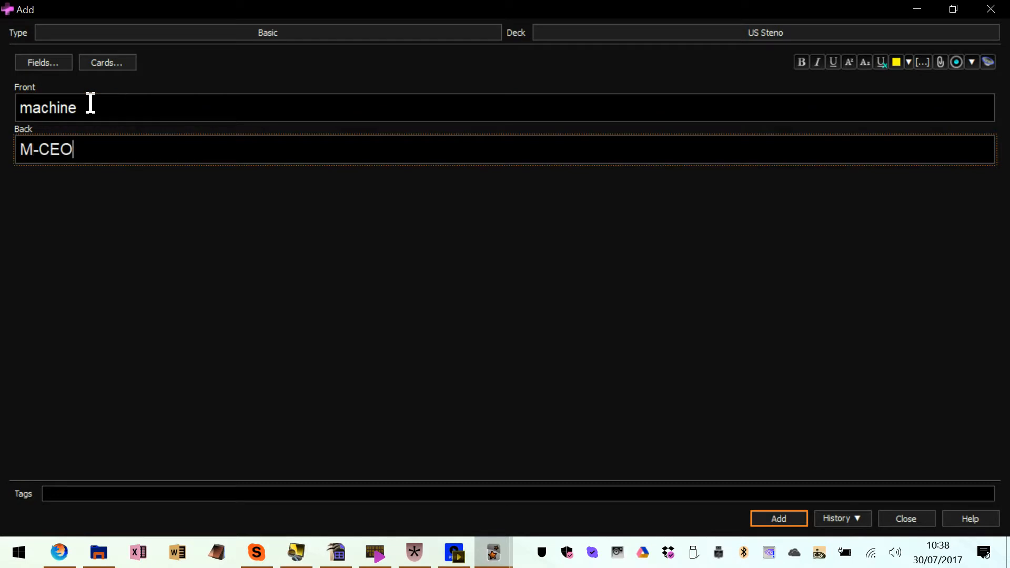
key("BackSpace")
key("BackSpace")
type("HO")
key("Tab")
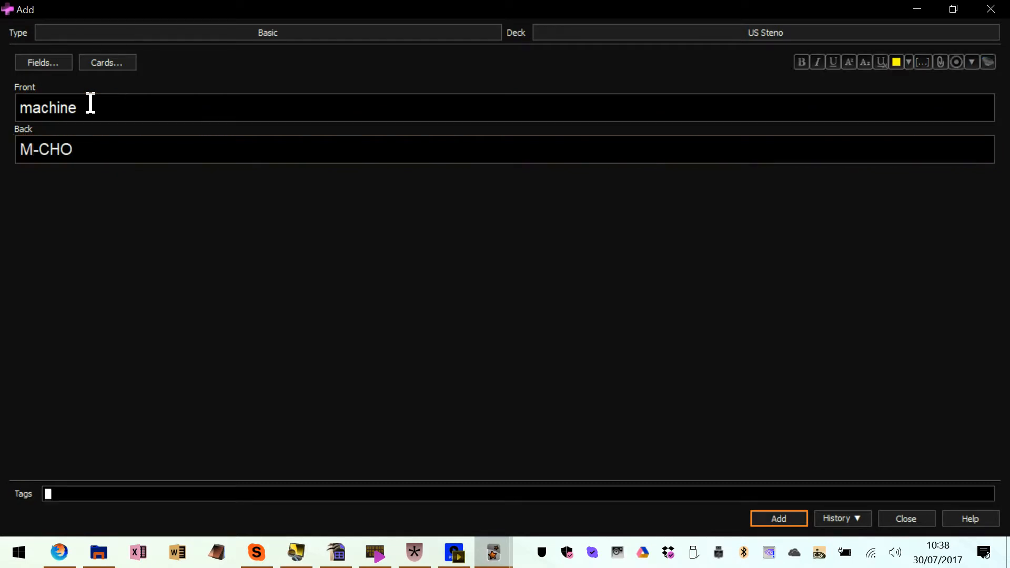
key("ctrl+Return")
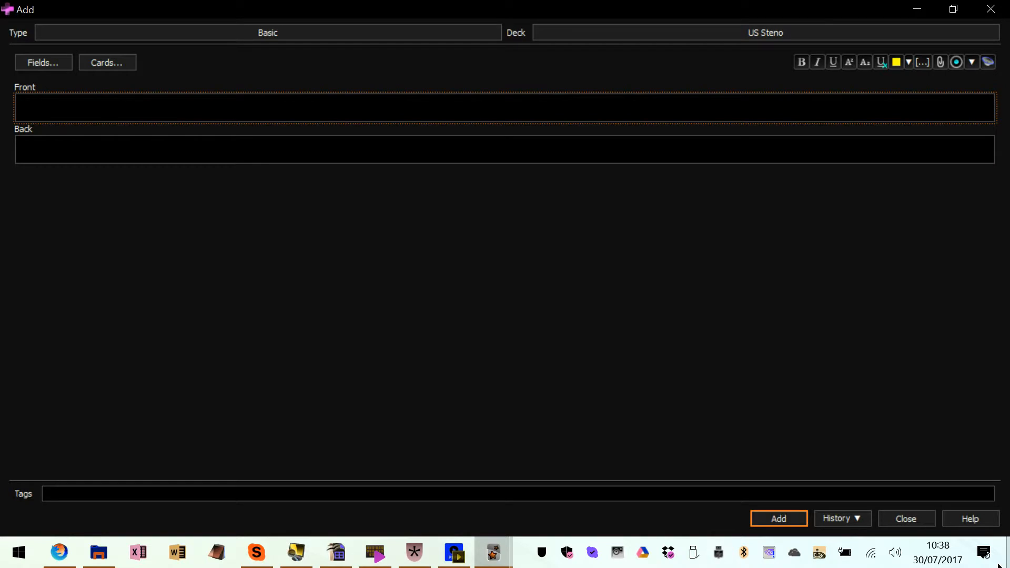
Finish adding notes and start a study session for the US Steno deck
left_click(911, 526)
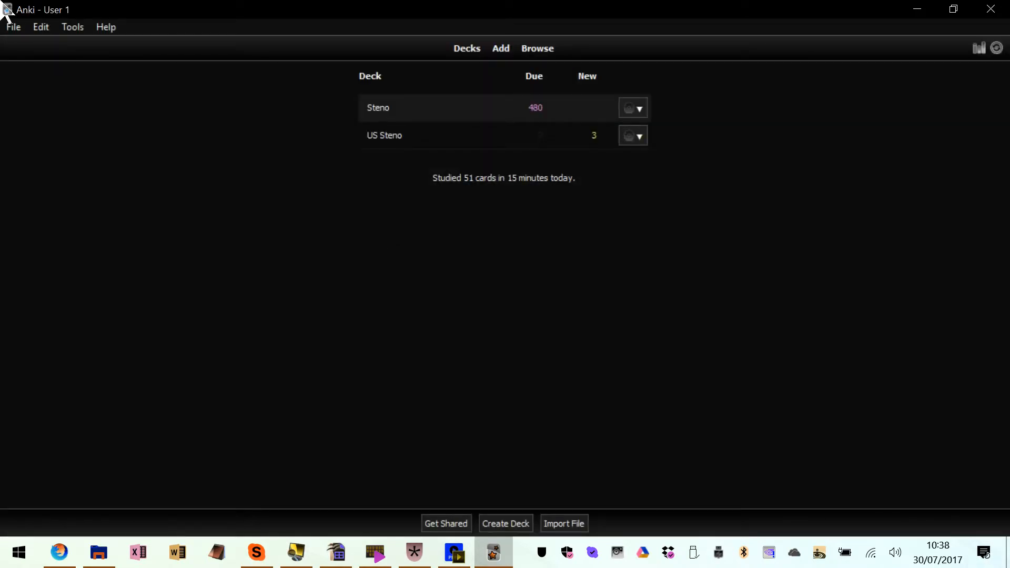
left_click(386, 139)
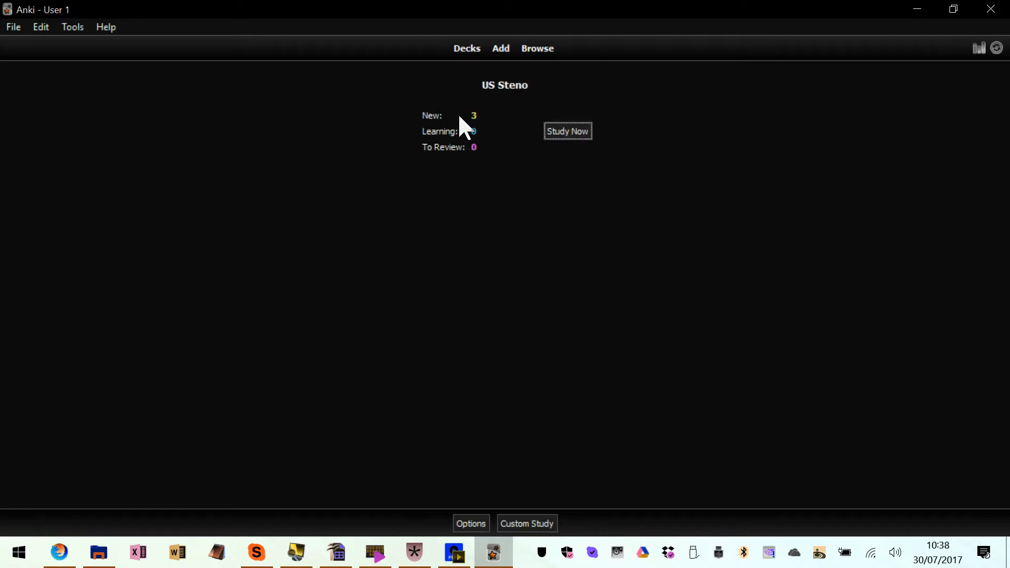
left_click(575, 133)
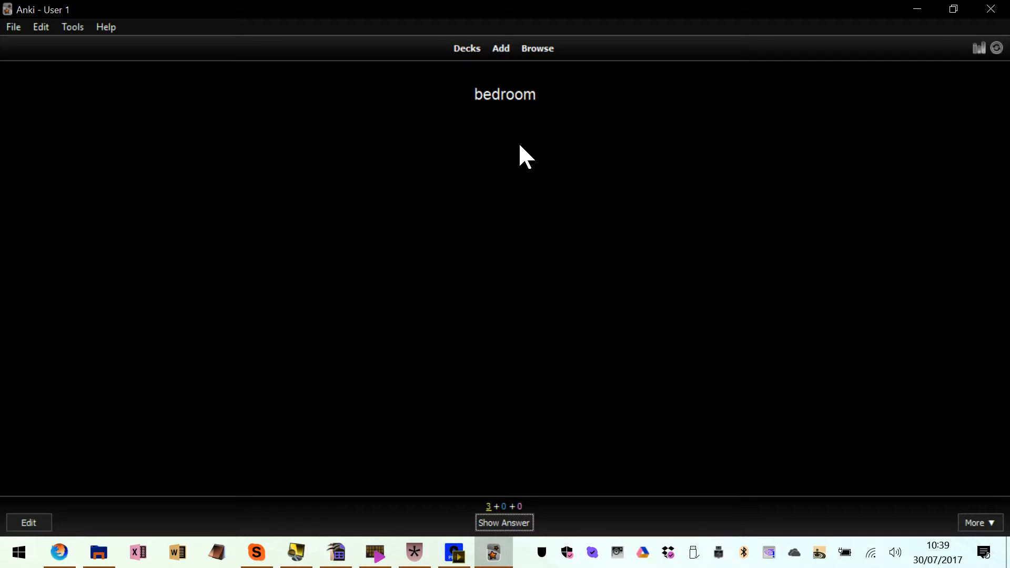
Reveal the answer of each new card, rating "bedroom" Again, "vegetable" Easy and "machine" Good
key("space")
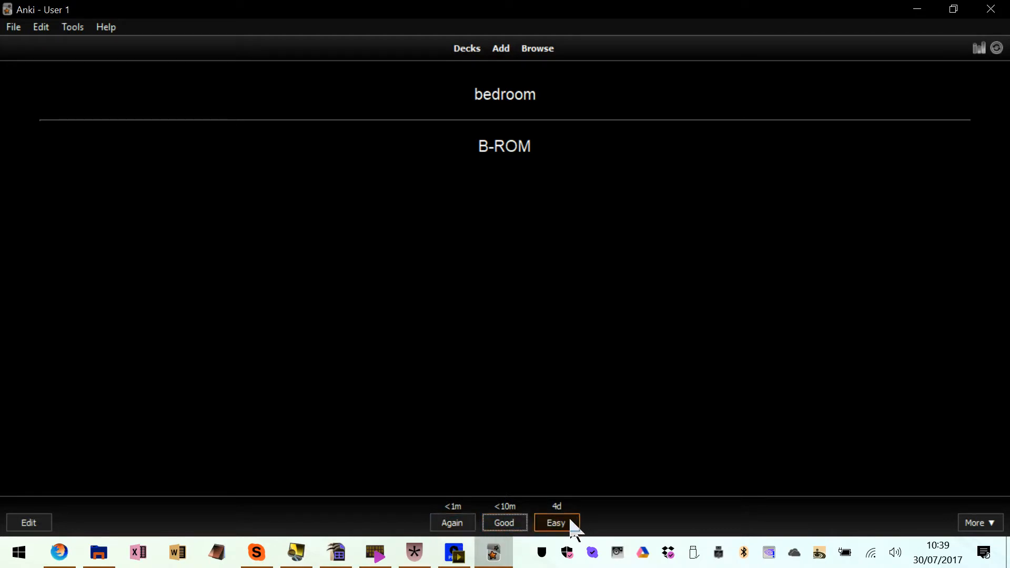
left_click(446, 526)
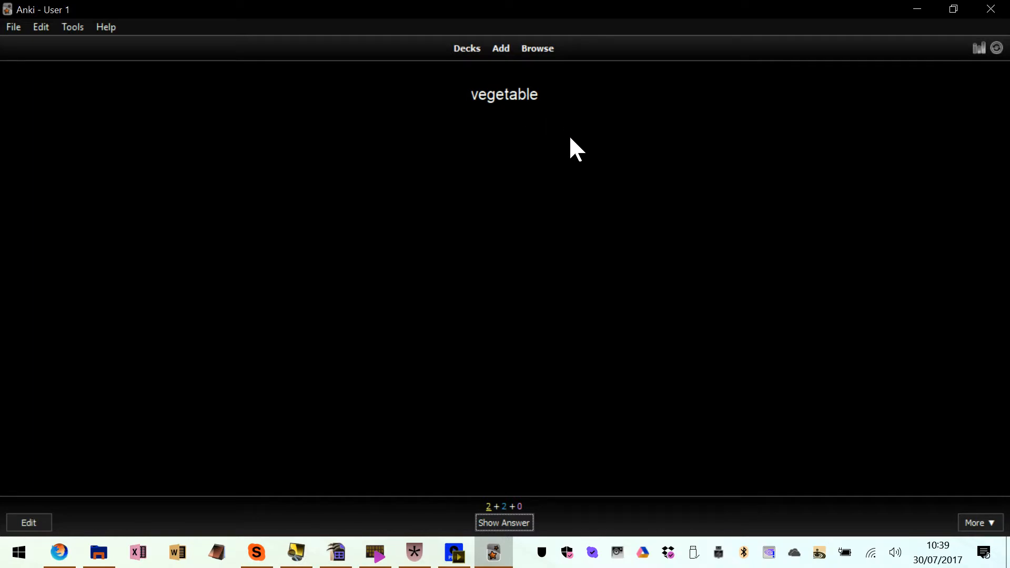
key("space")
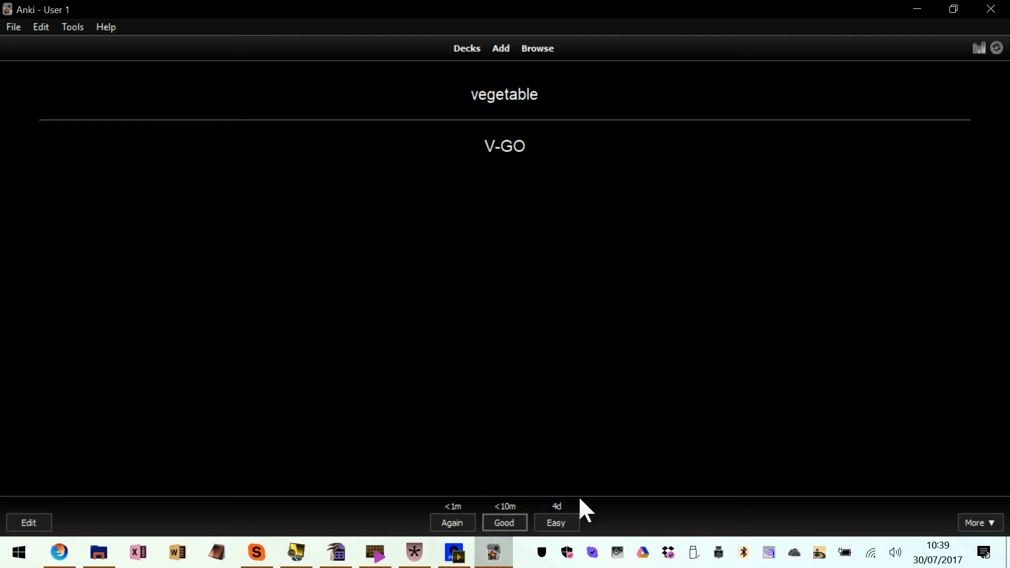
key("space")
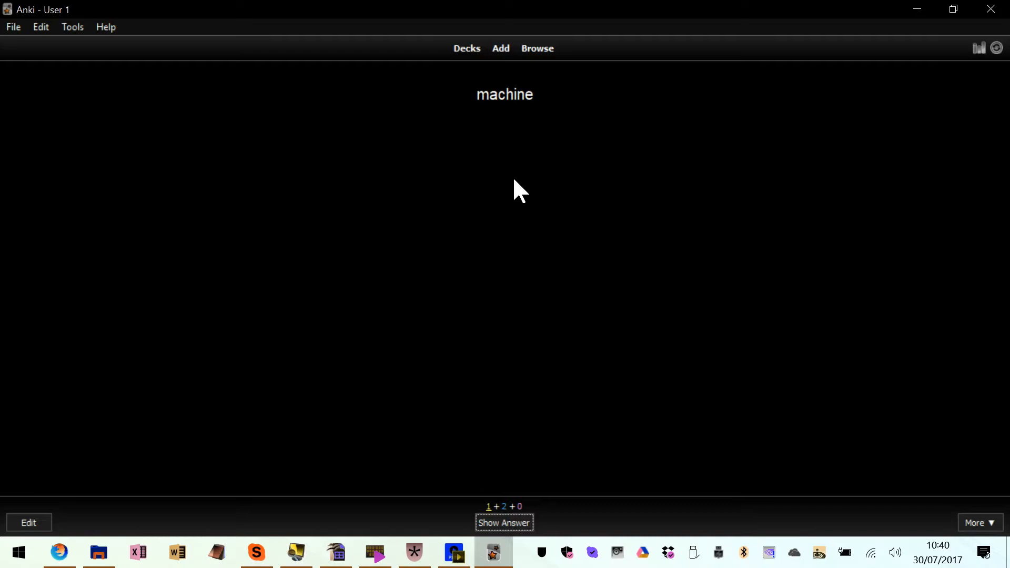
key("space")
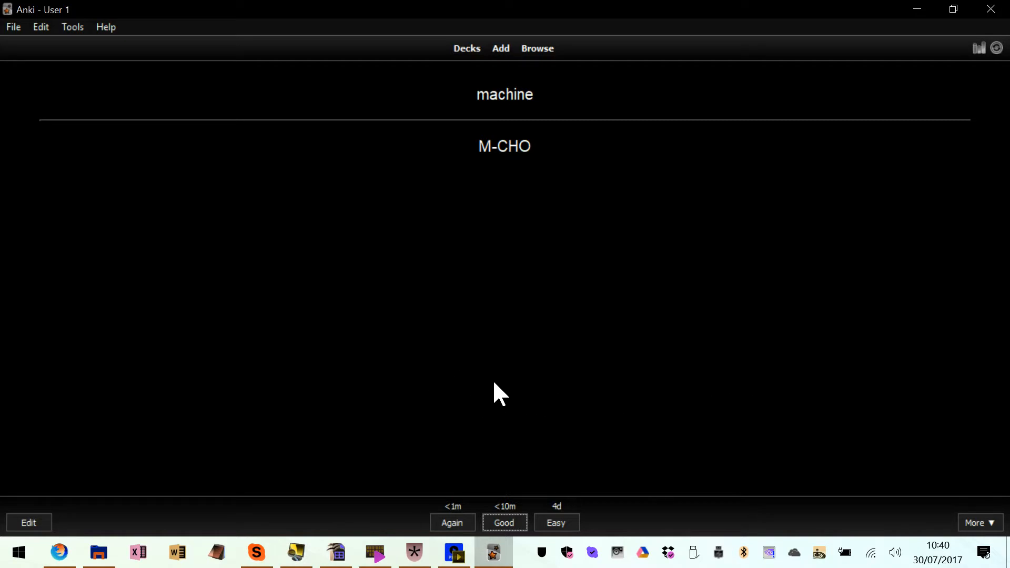
key("space")
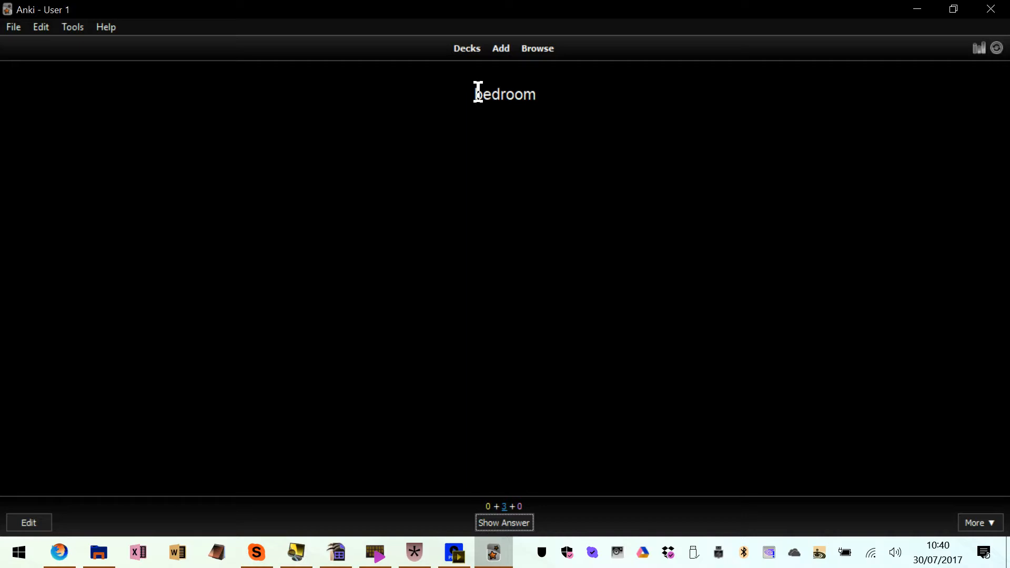
Finish the study session by revealing the repeated cards' answers, rating "bedroom" Easy and "machine" Good
left_click_drag(473, 93, 538, 86)
left_click(534, 96)
key("space")
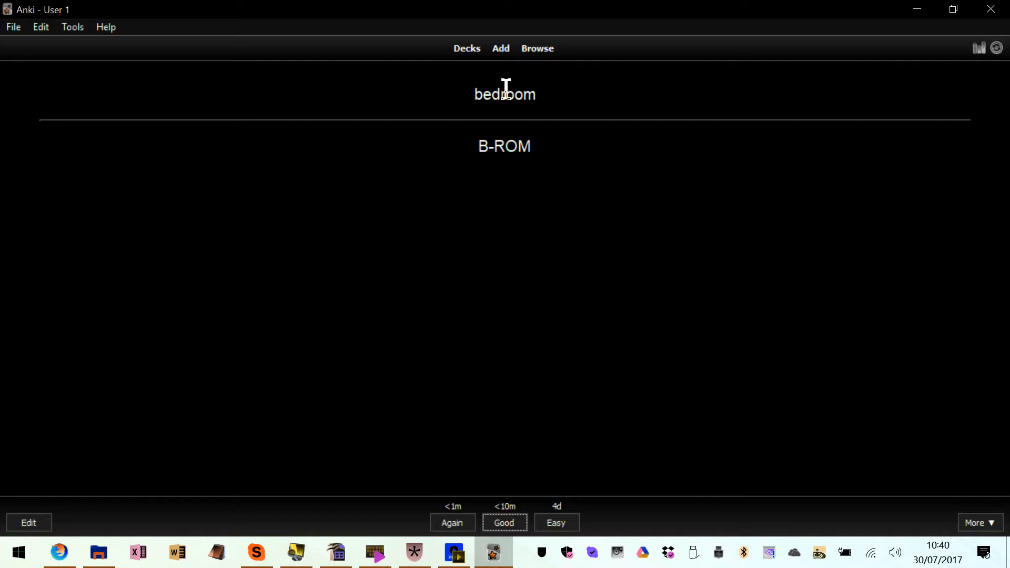
key("Tab")
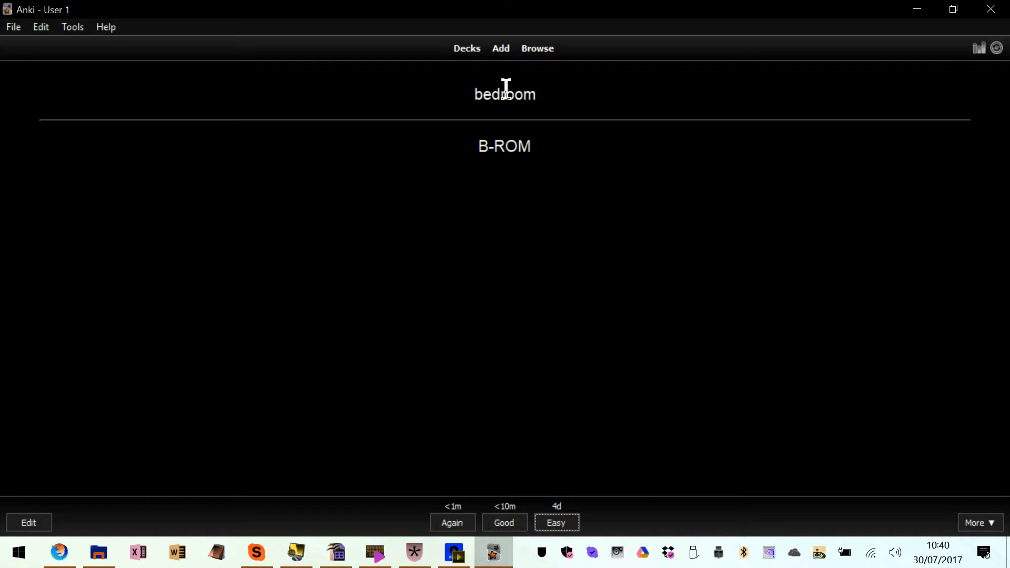
key("Return")
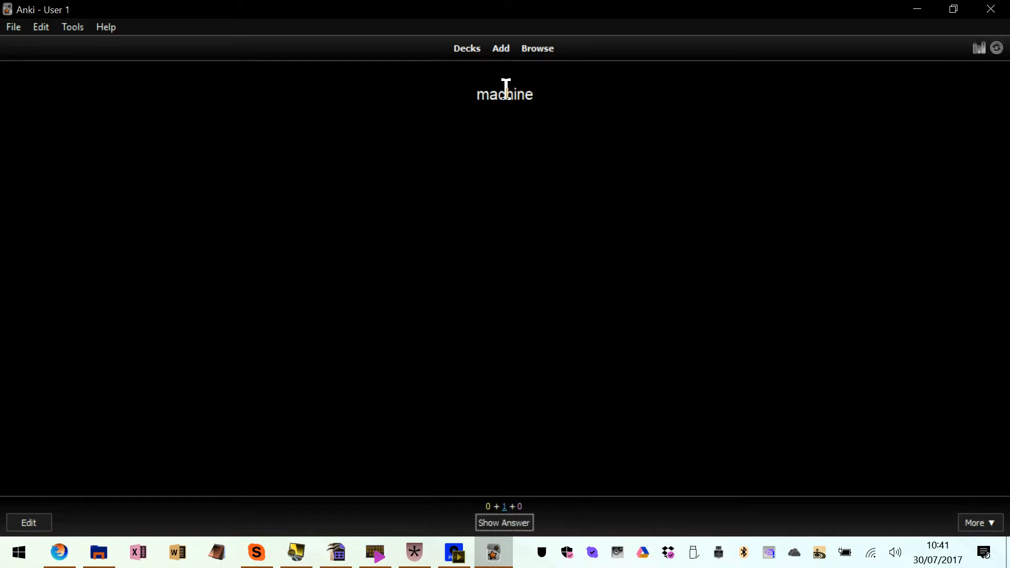
key("space")
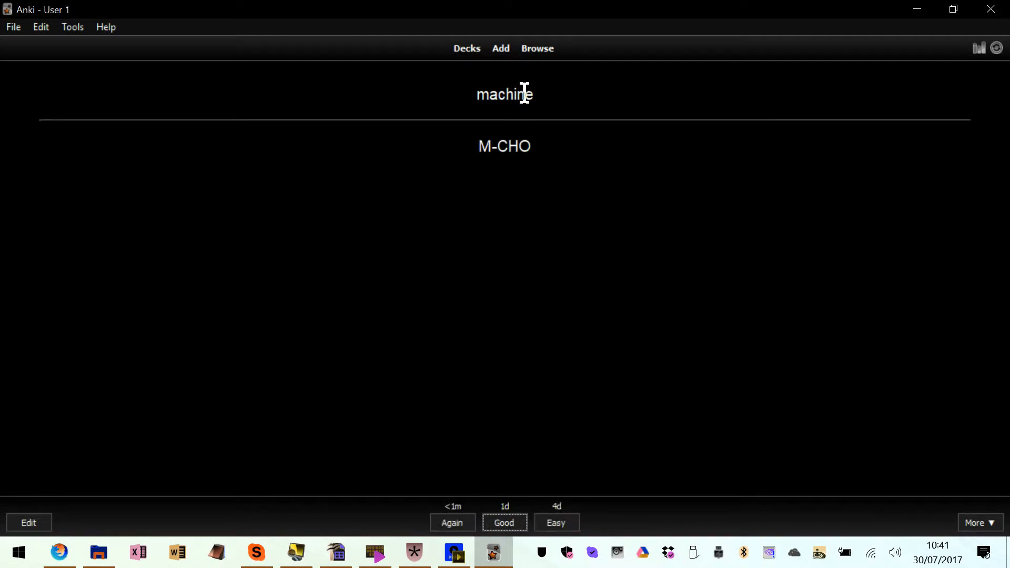
key("Return")
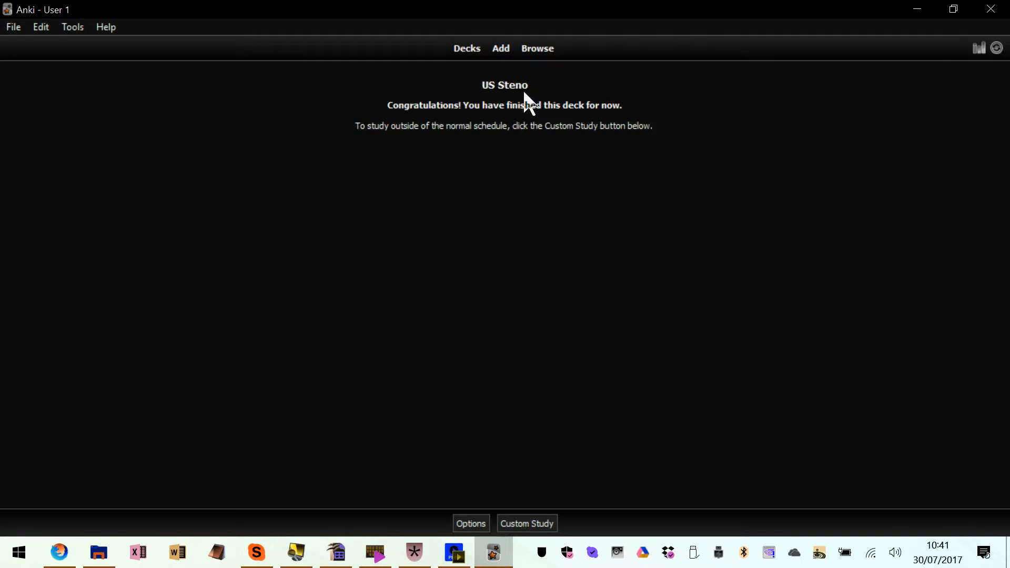
Start a new note for the US Steno deck and open the note type manager
left_click(465, 49)
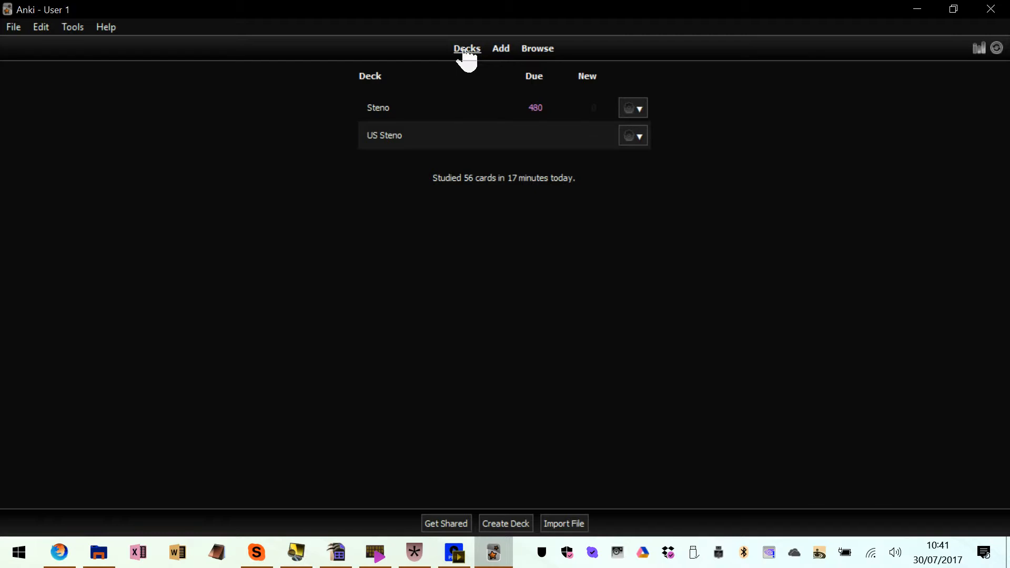
left_click(502, 49)
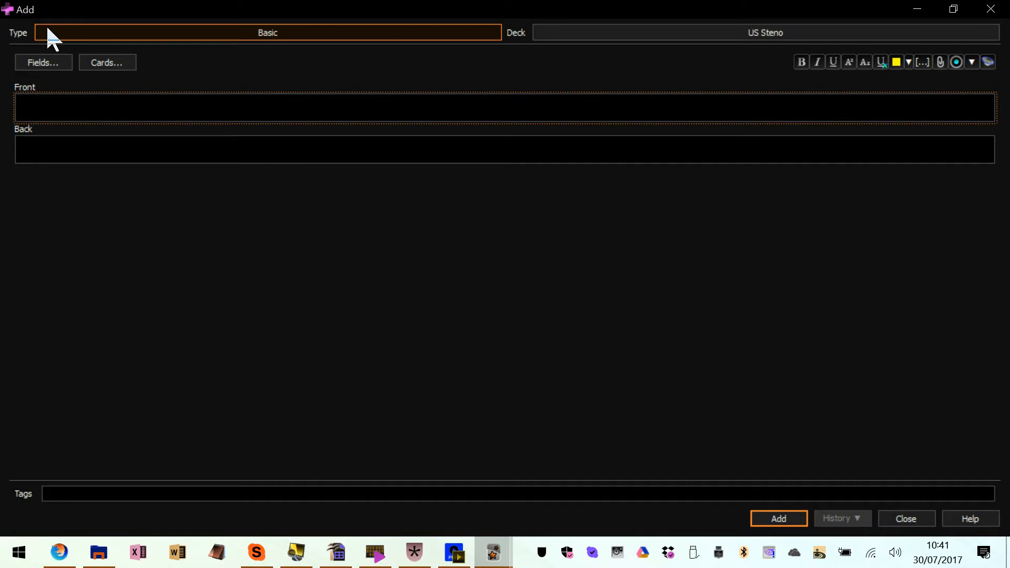
left_click(284, 34)
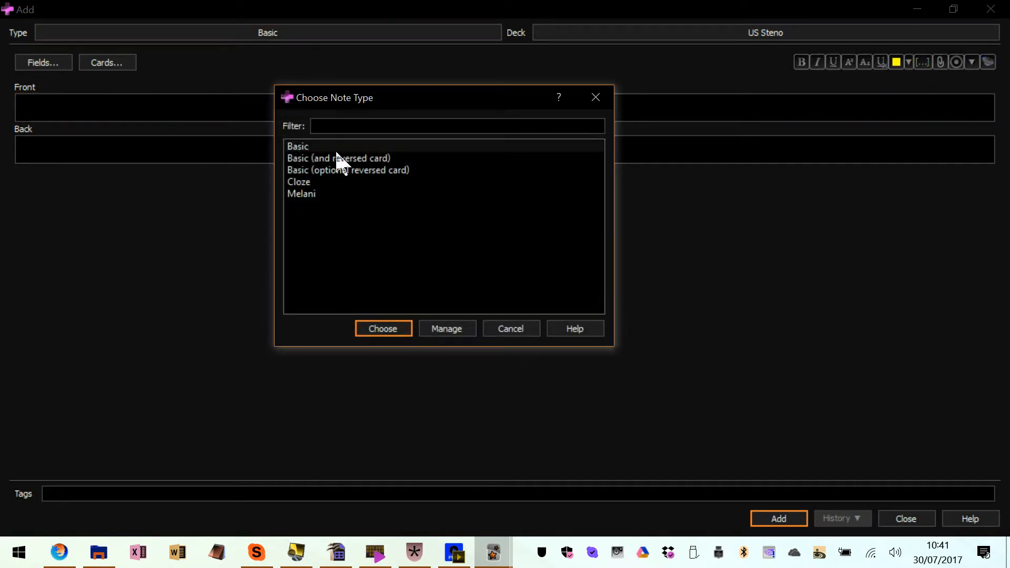
left_click(336, 193)
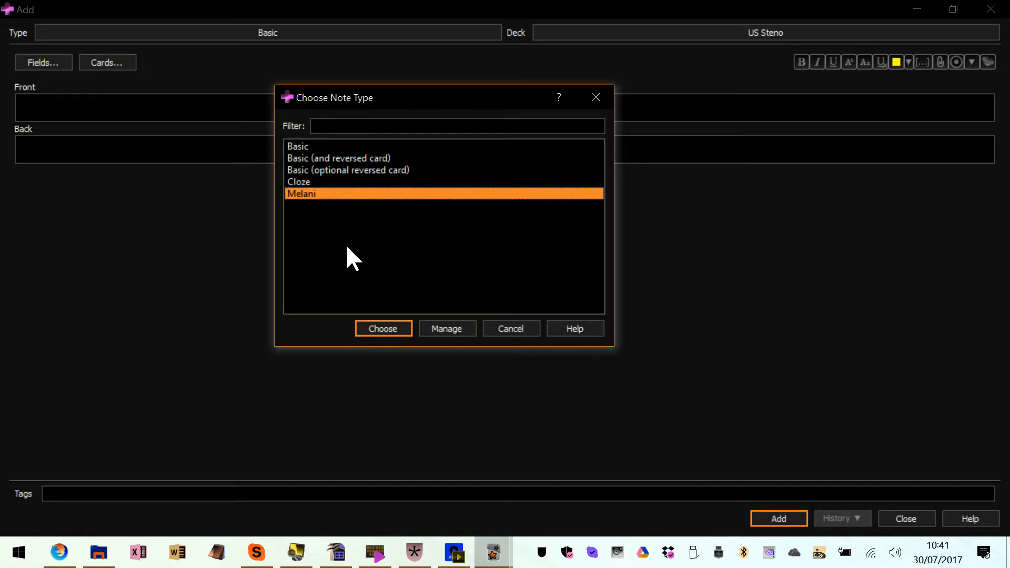
left_click(446, 332)
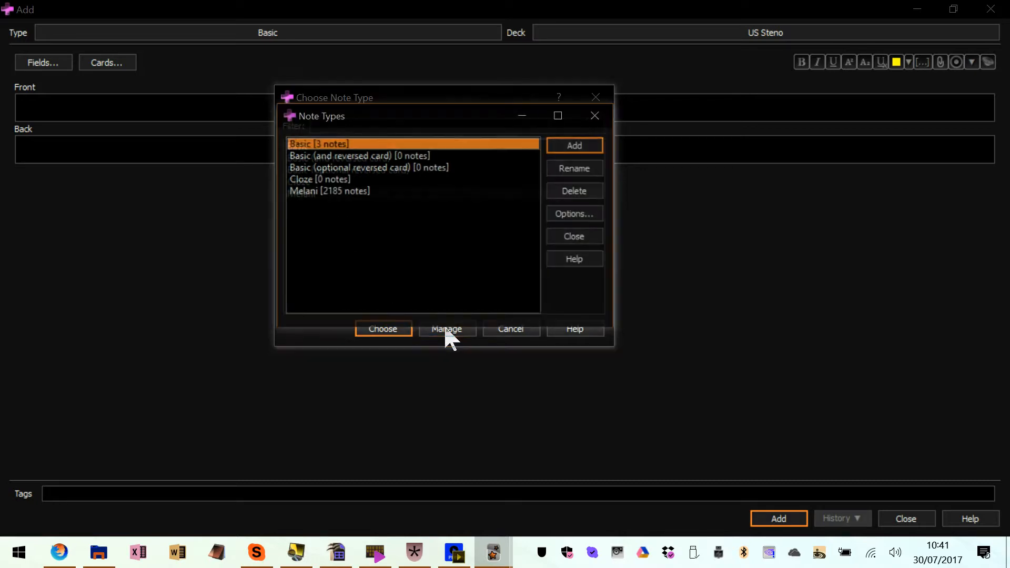
Add a note type based on the built-in Basic type and name it "US System"
left_click(579, 149)
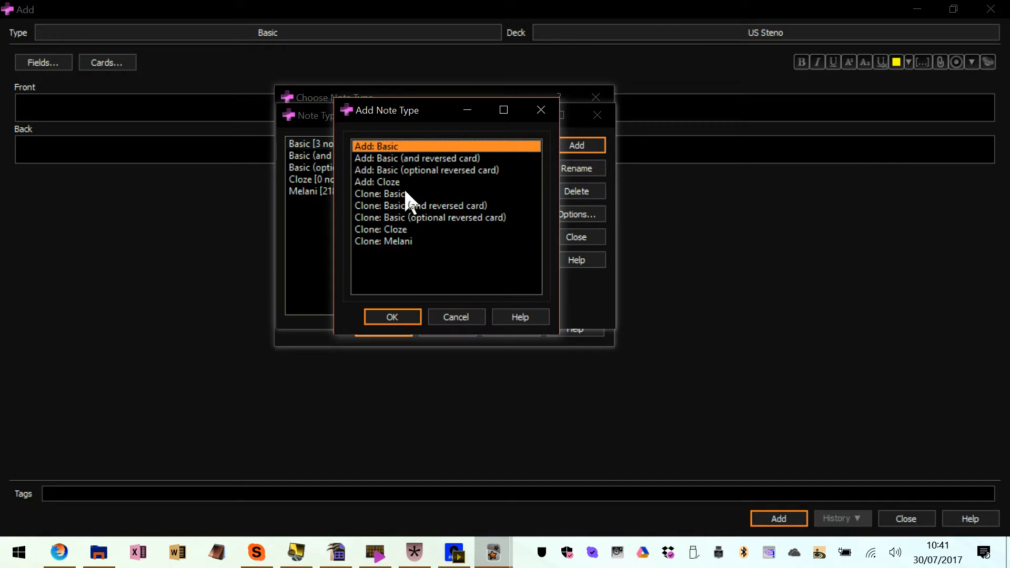
left_click(410, 182)
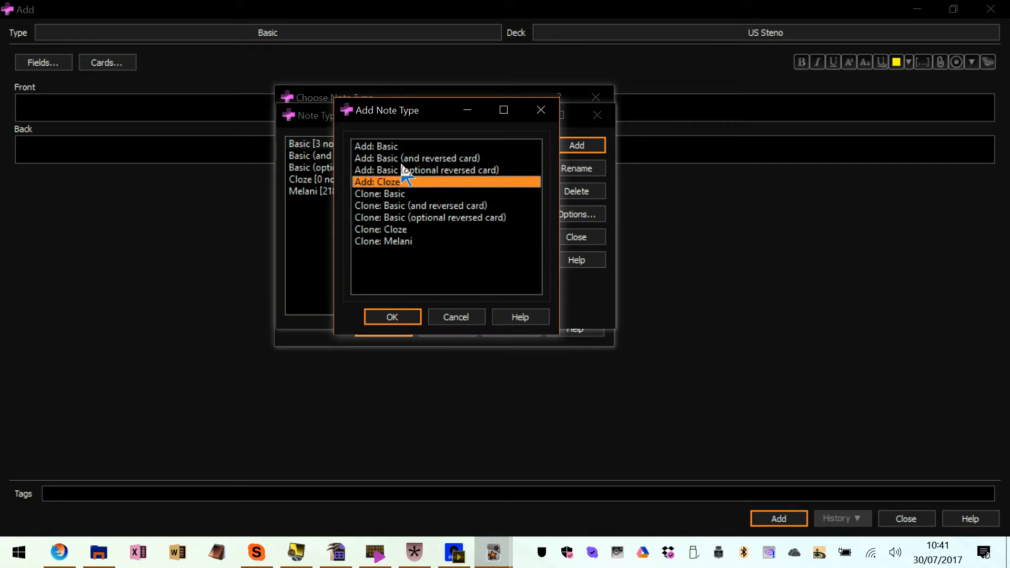
left_click(404, 146)
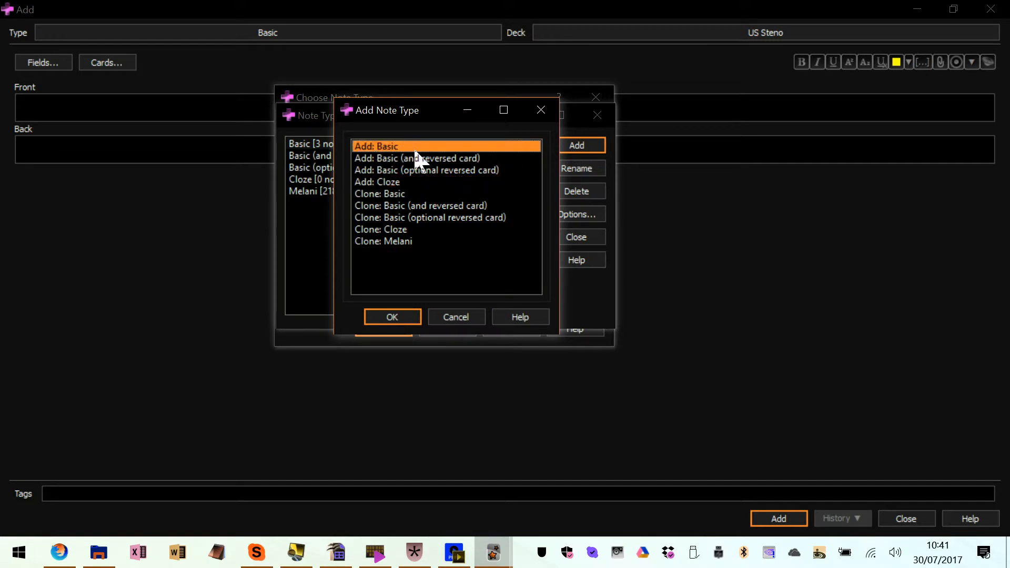
left_click(389, 318)
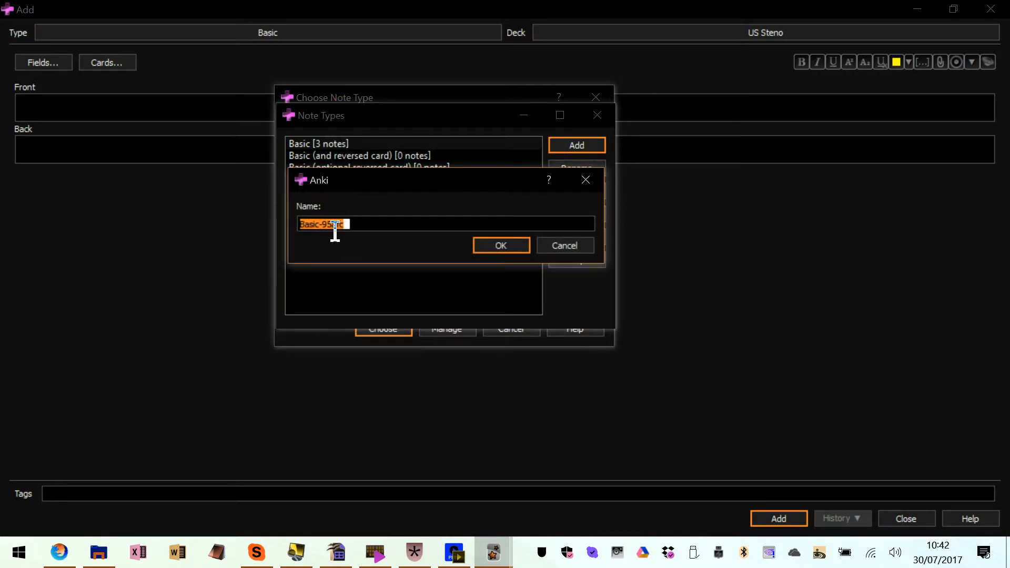
type("YS S")
key("BackSpace")
key("BackSpace")
key("BackSpace")
key("BackSpace")
type("US System")
key("Return")
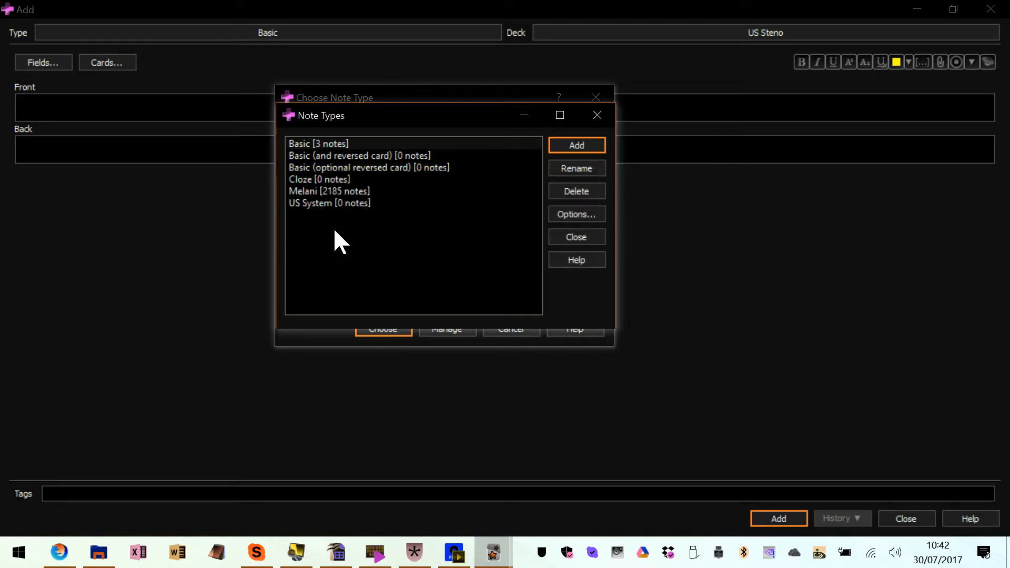
Close the note type manager and choose US System as the new note's type
left_click(361, 204)
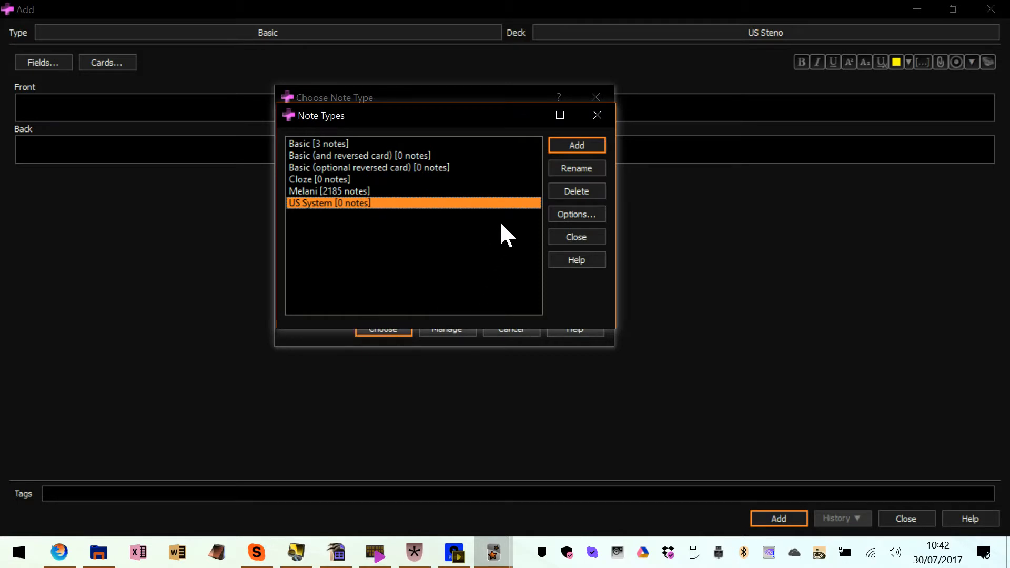
left_click(577, 237)
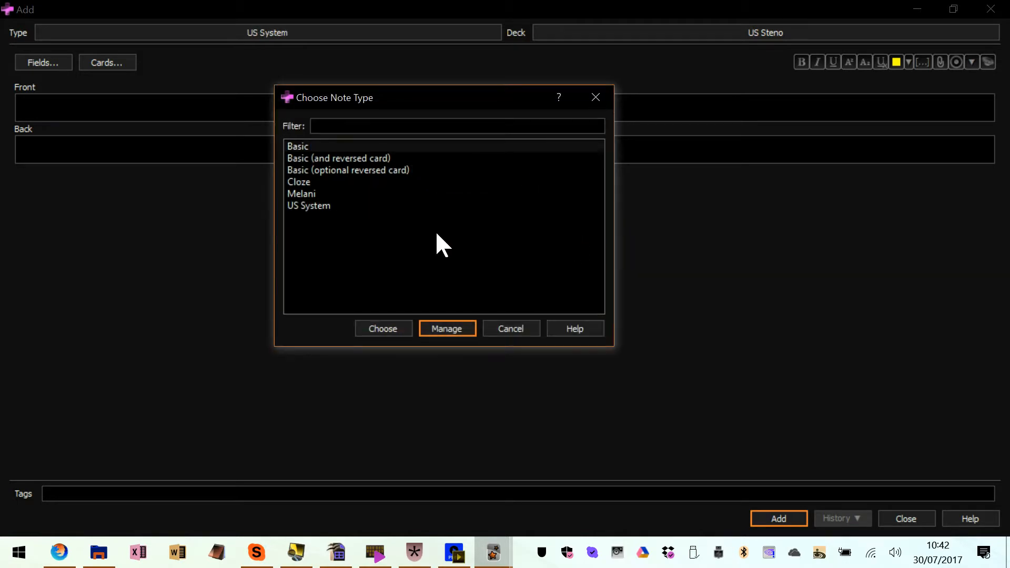
left_click(337, 206)
left_click(384, 329)
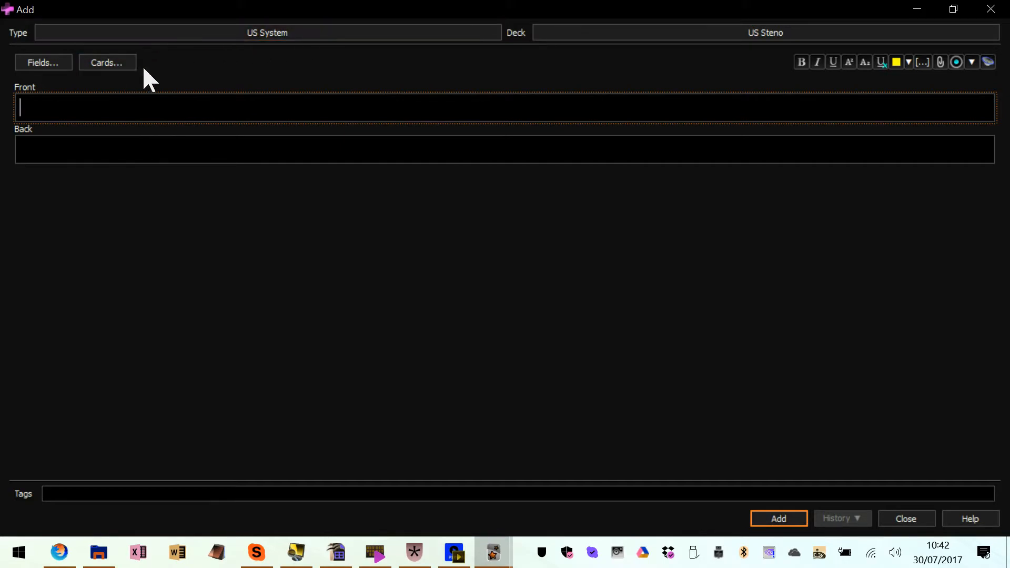
Add a typed-answer line, {{type:Front}}, below {{Front}} in the front template of the US System card
left_click(115, 62)
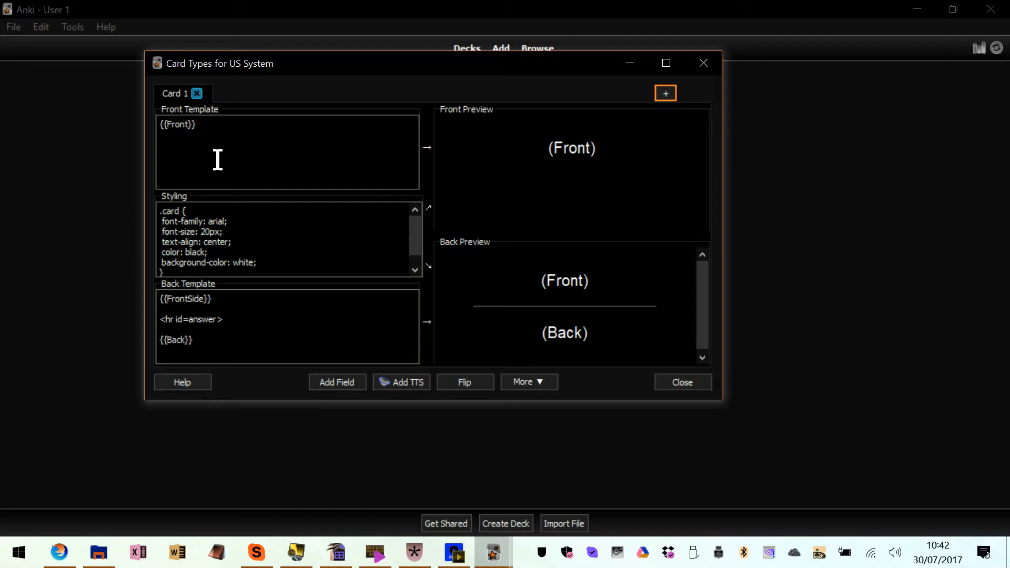
left_click(234, 151)
type("{{")
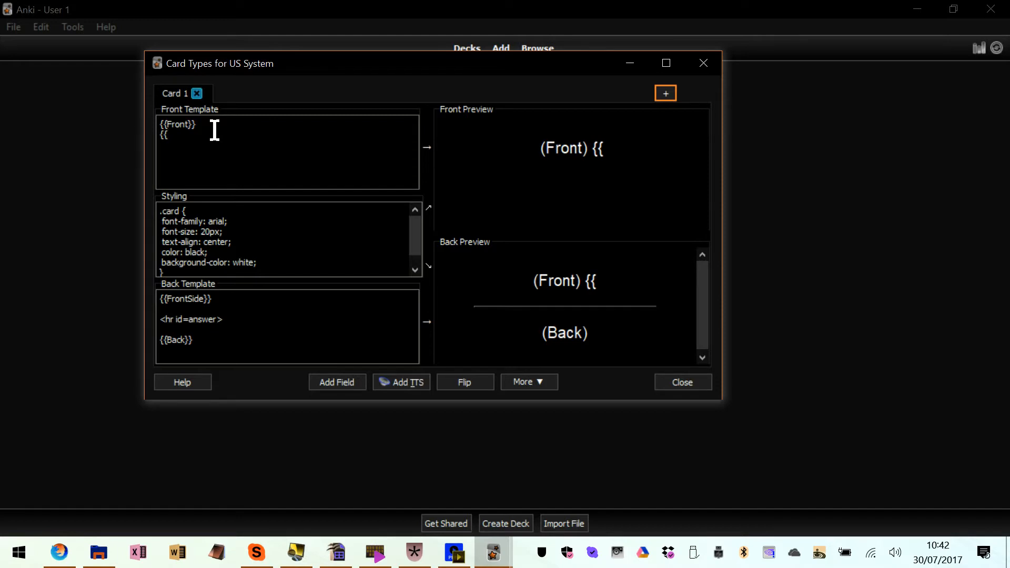
type("ty")
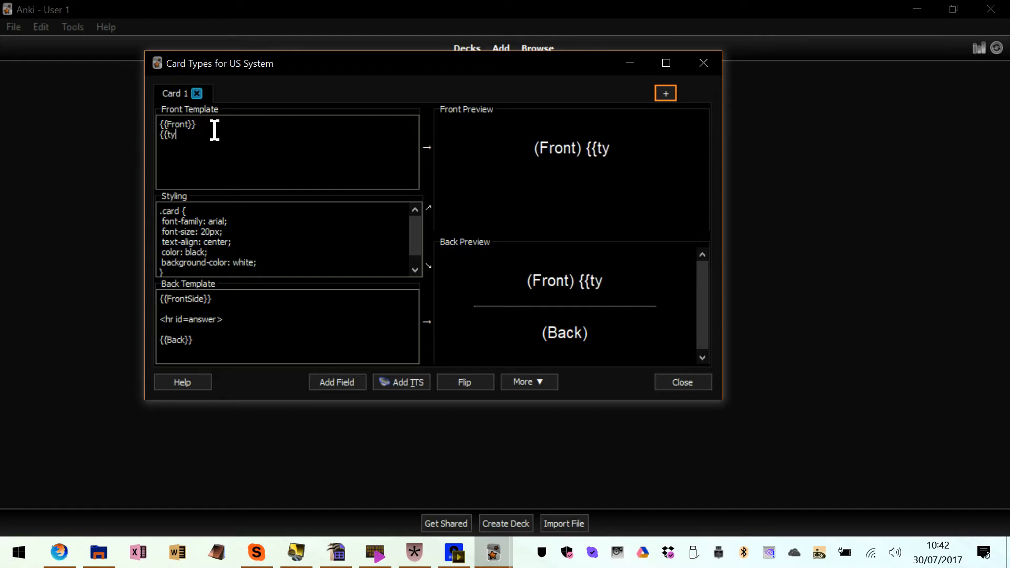
type("pe:")
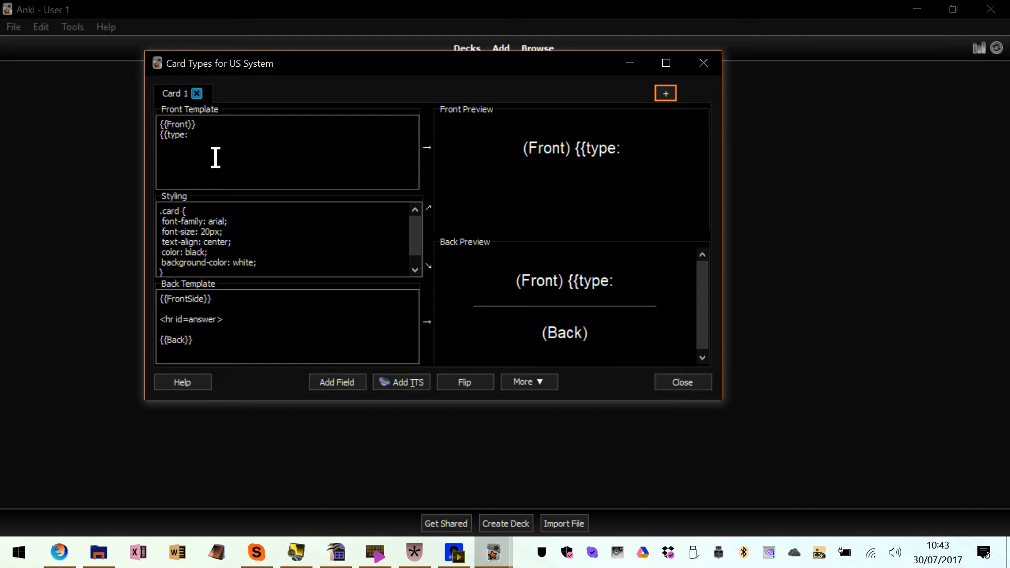
type("Front")
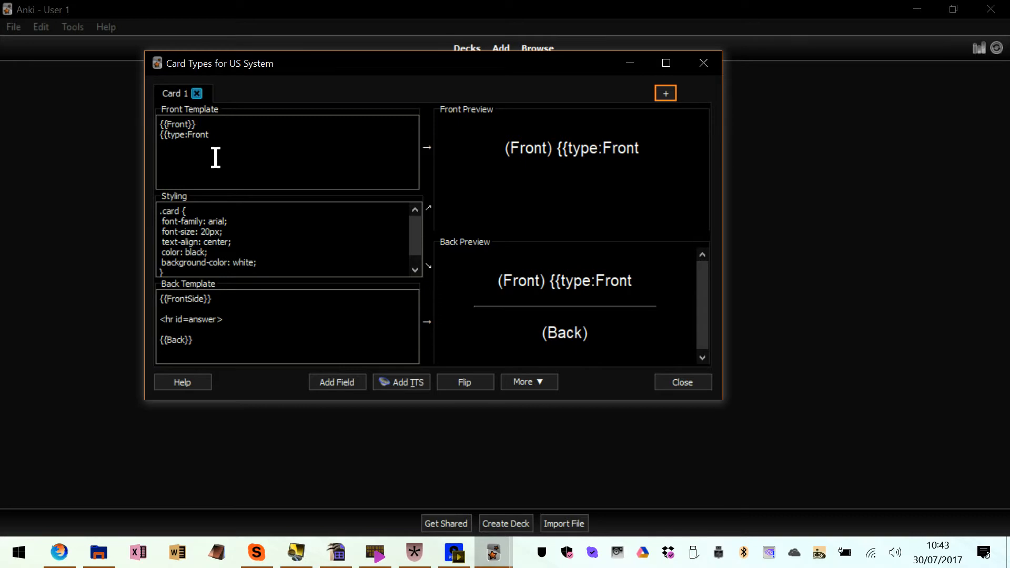
type("}}")
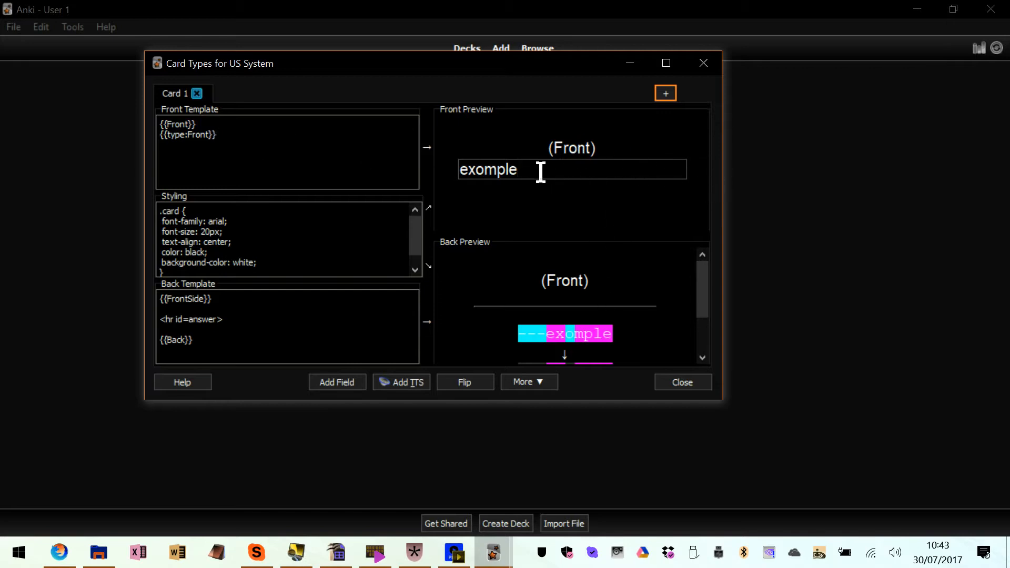
Examine the typed-answer box and answer comparison in the front and back card previews, and close the card type editor
left_click_drag(560, 169, 458, 169)
left_click(505, 169)
left_click_drag(551, 146, 617, 148)
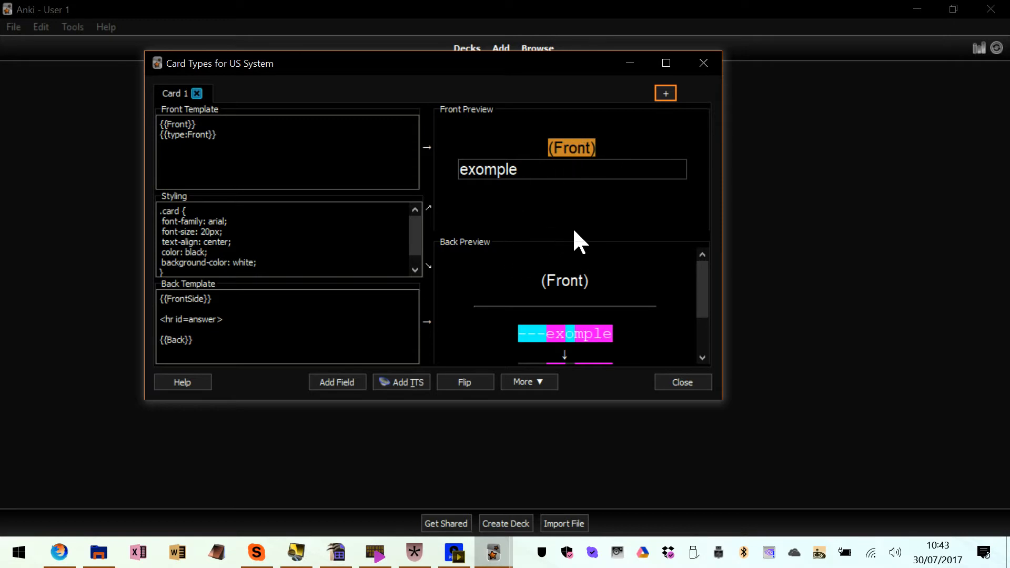
left_click(590, 328)
scroll(591, 331, "down", 2)
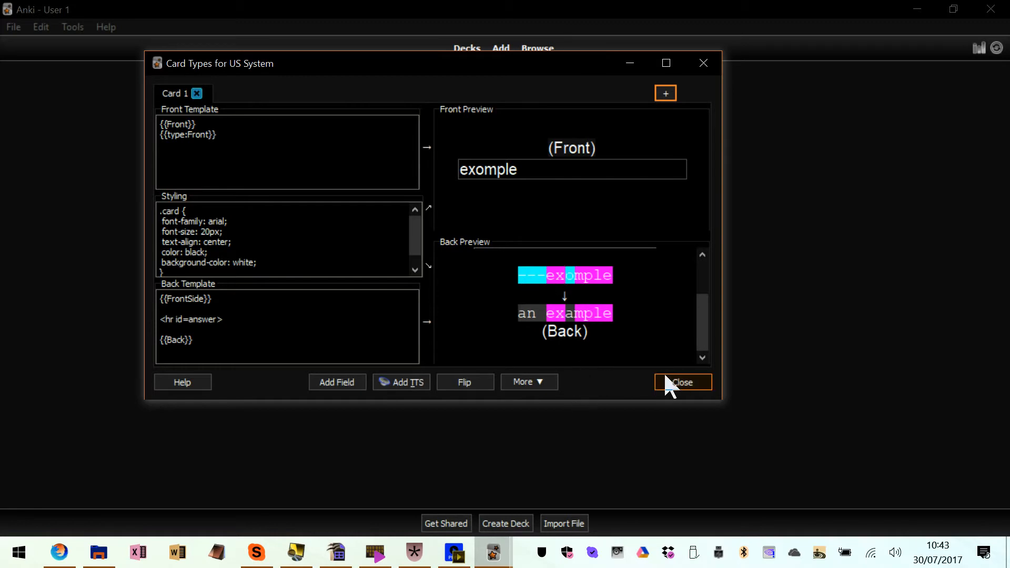
left_click(684, 385)
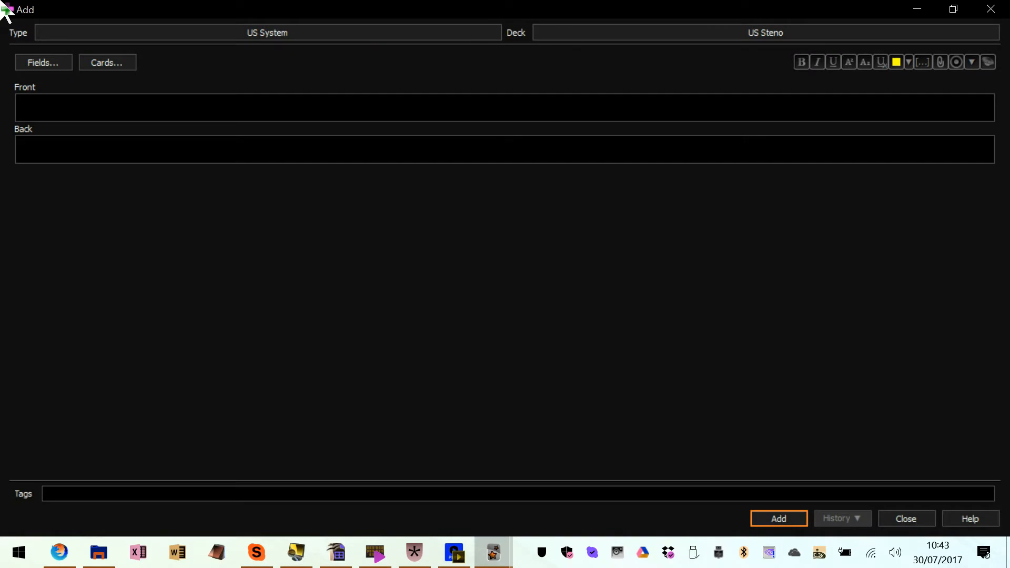
Add a US System note with "keyboard" on the front and "K-BO" on the back
left_click(58, 106)
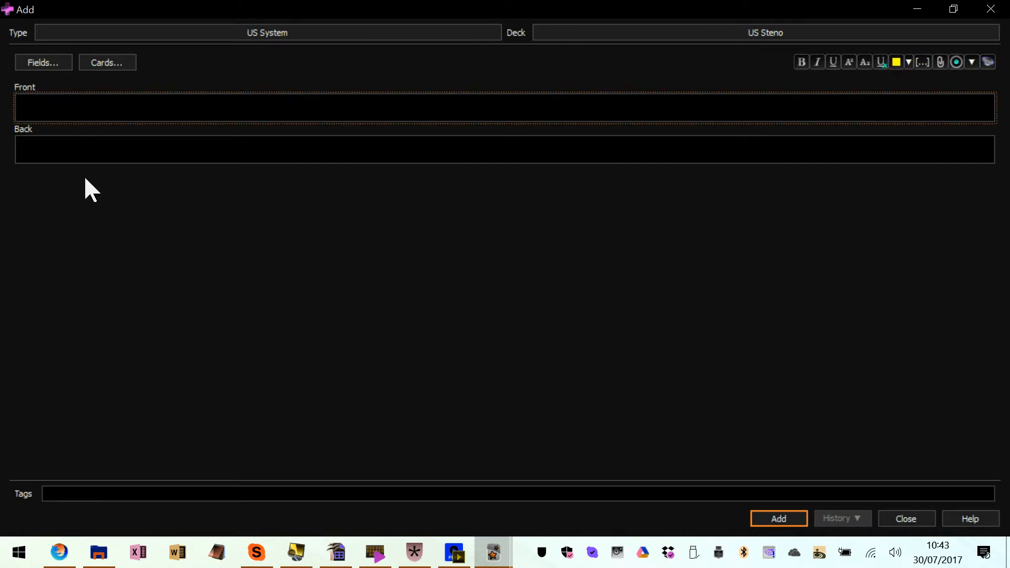
type("keyboard")
key("Tab")
type("K")
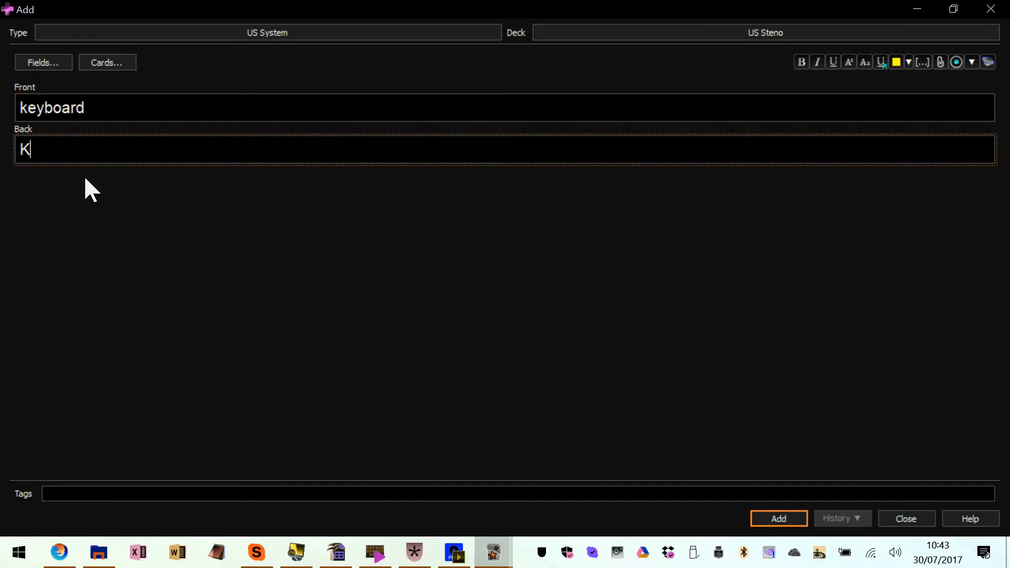
type("_-BO")
key("Tab")
key("ctrl+Return")
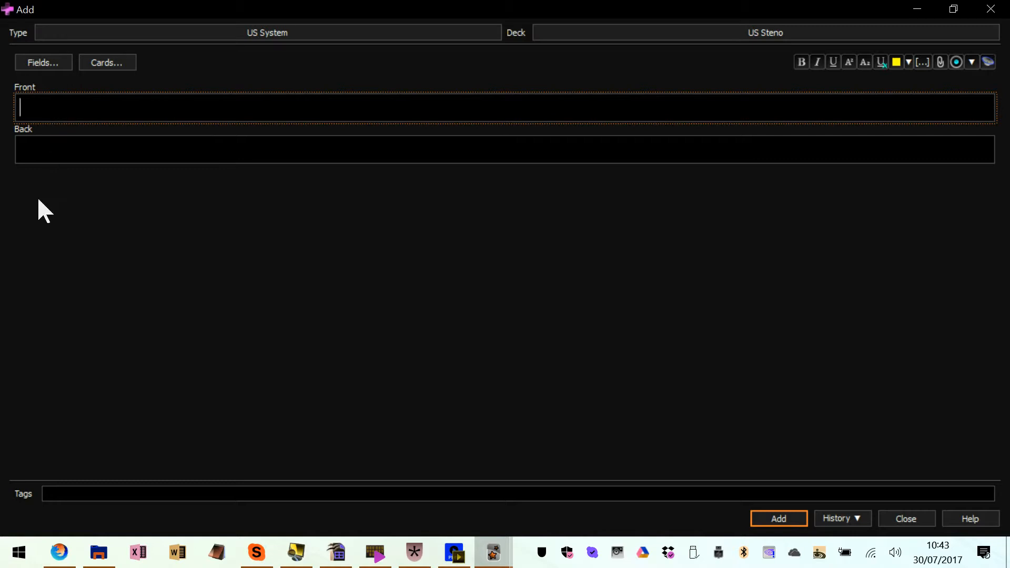
Add another US System note with "grandfather" on the front and "G-FR" on the back
type("grandfather")
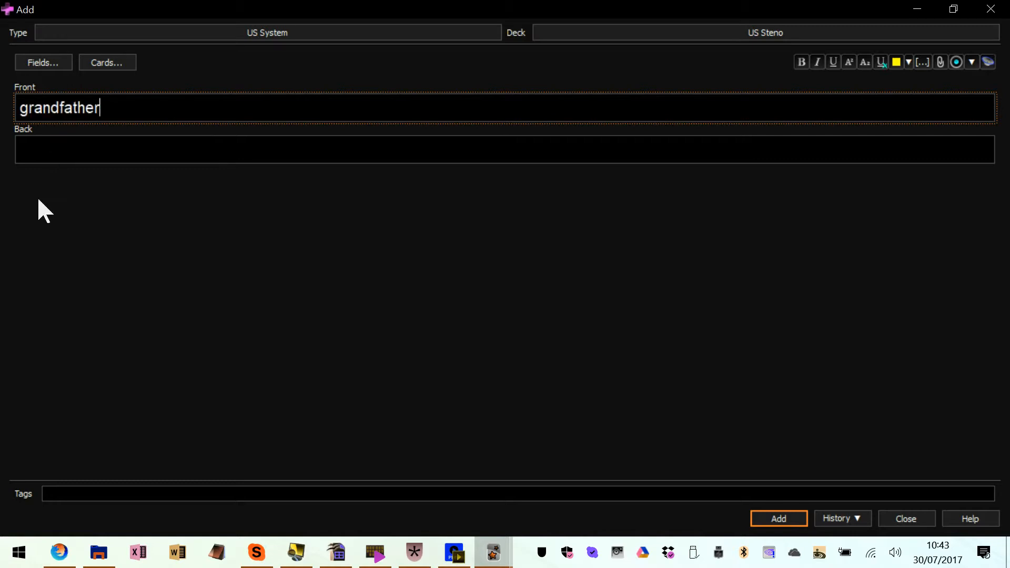
key("Tab")
type("G-FR")
key("ctrl+Return")
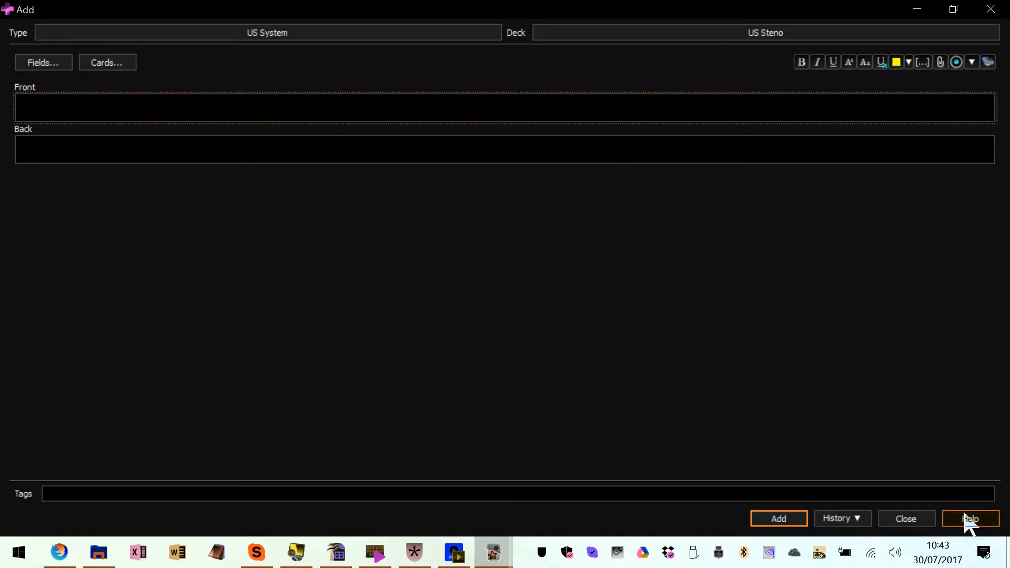
Finish adding notes and begin studying the new cards in the US Steno deck
left_click(918, 521)
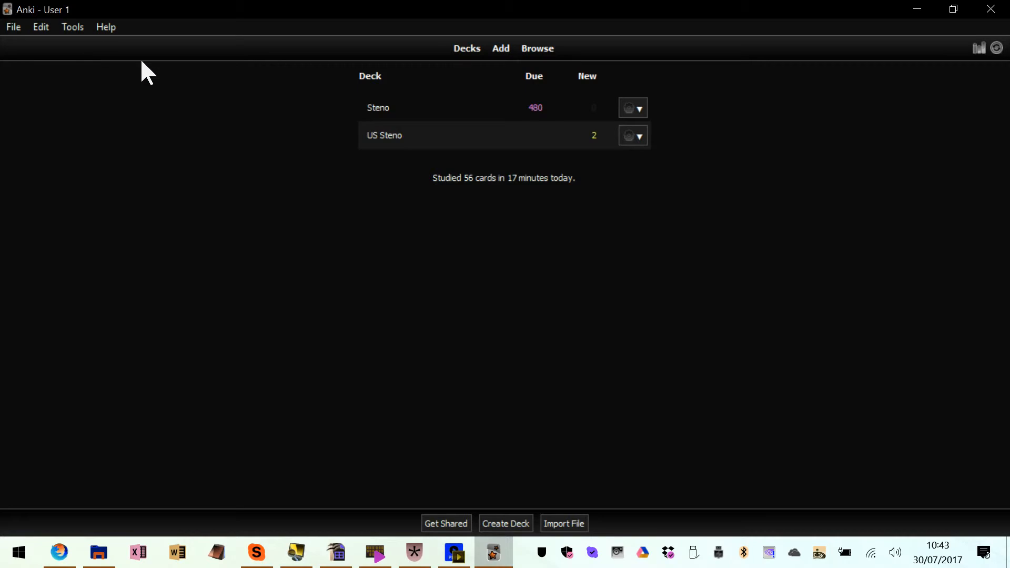
left_click(381, 135)
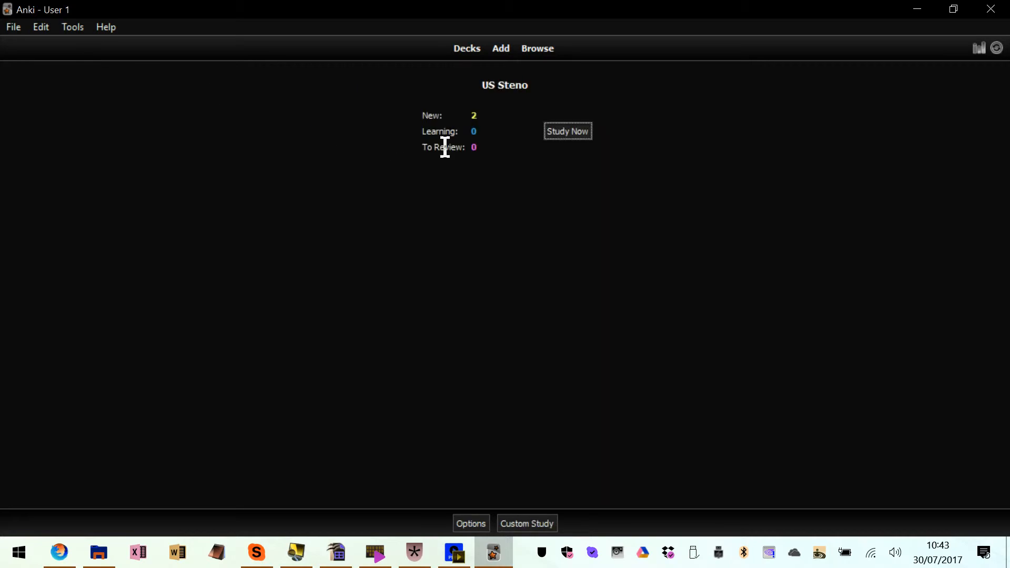
left_click(574, 135)
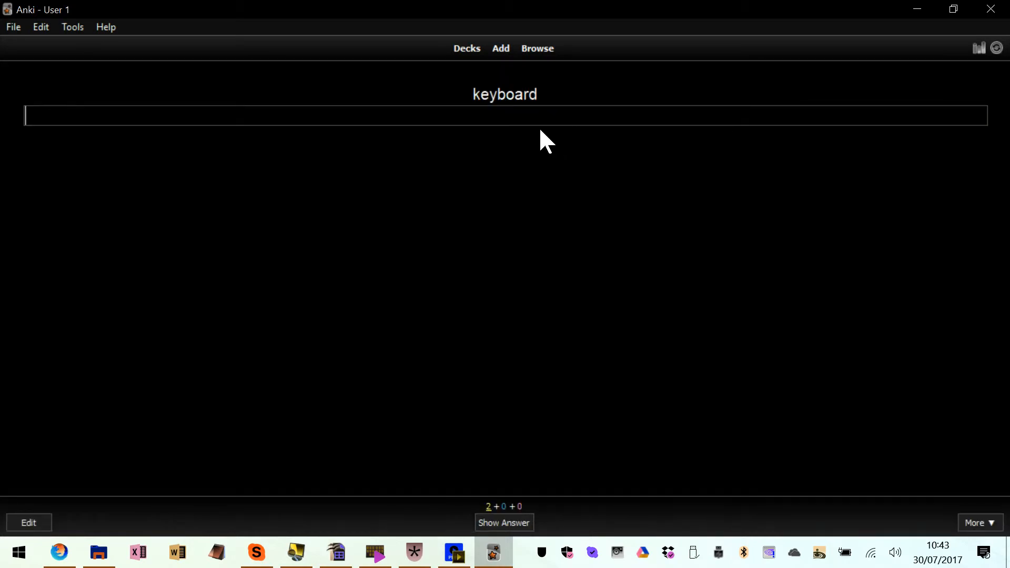
Answer the "keyboard" card by entering "keyboard" in its answer box and reveal the answer
left_click_drag(472, 94, 543, 87)
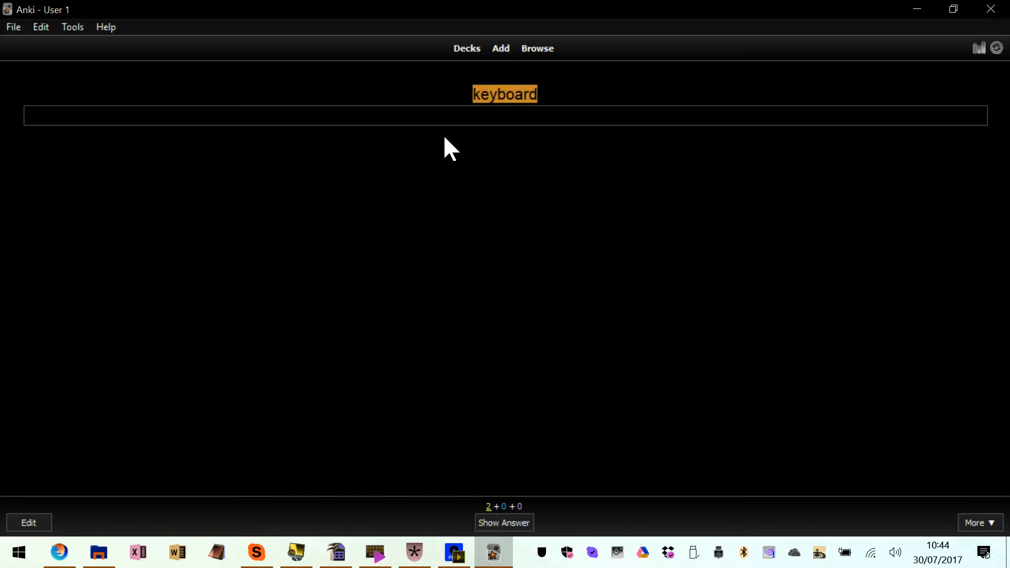
left_click(424, 115)
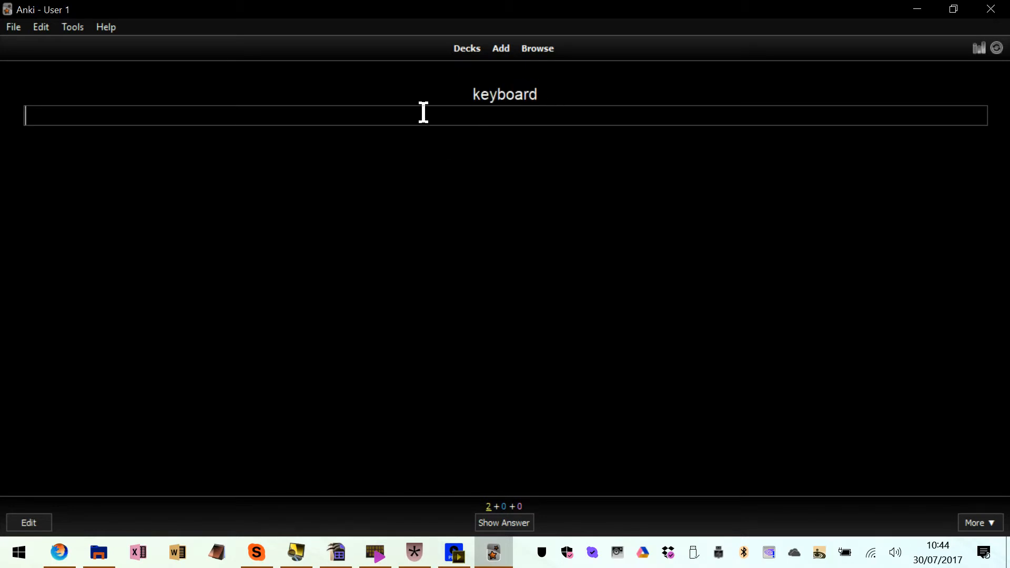
type("keyboard")
key("Return")
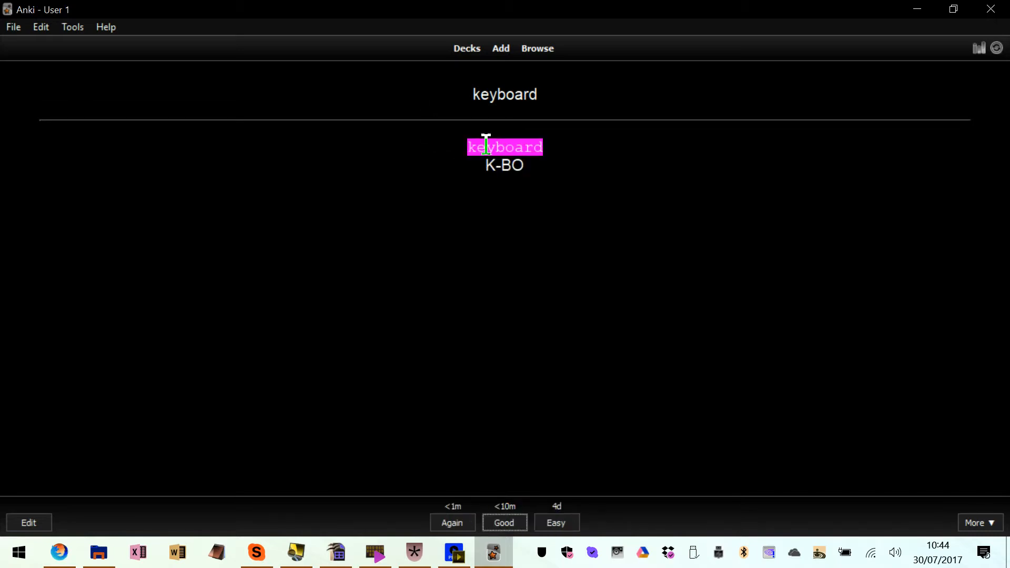
Examine the checked answer and the steno outline shown on the back of the "keyboard" card
left_click_drag(469, 139, 546, 143)
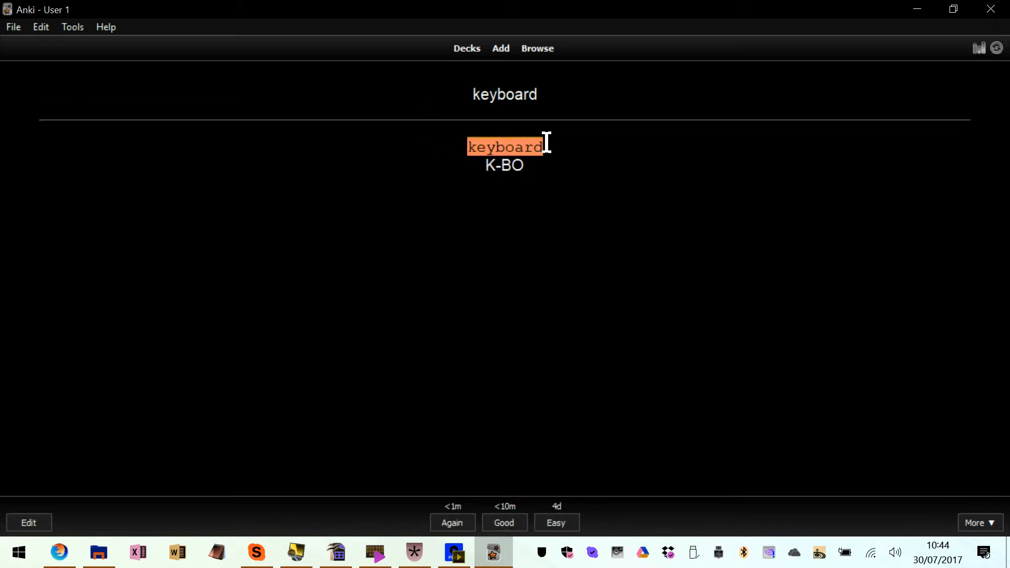
left_click(491, 165)
left_click_drag(491, 165, 530, 163)
left_click(530, 167)
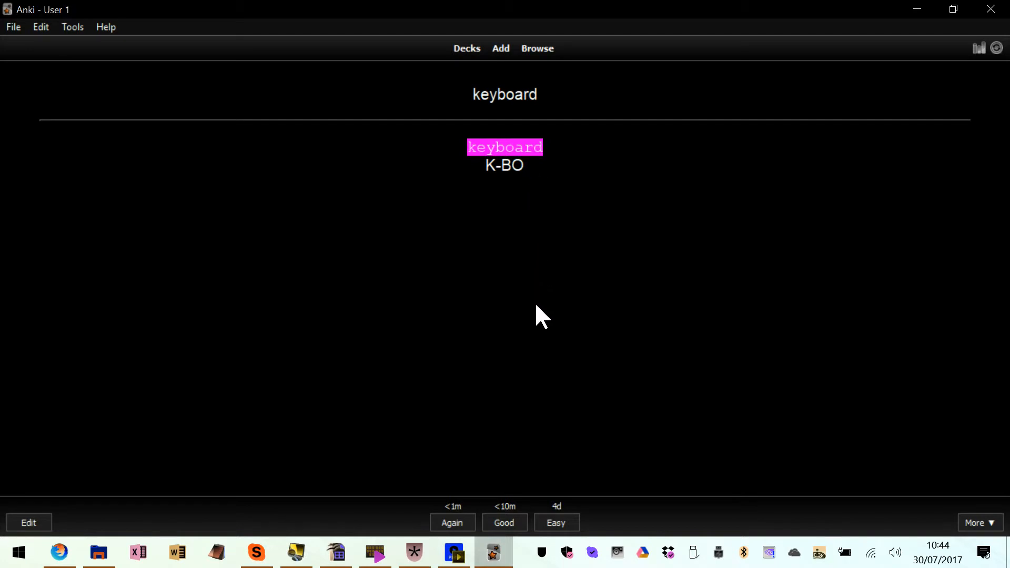
Grade the "keyboard" card, then answer the "grandfather" card with the misspelling "grandfater" and reveal the checked answer
key("Return")
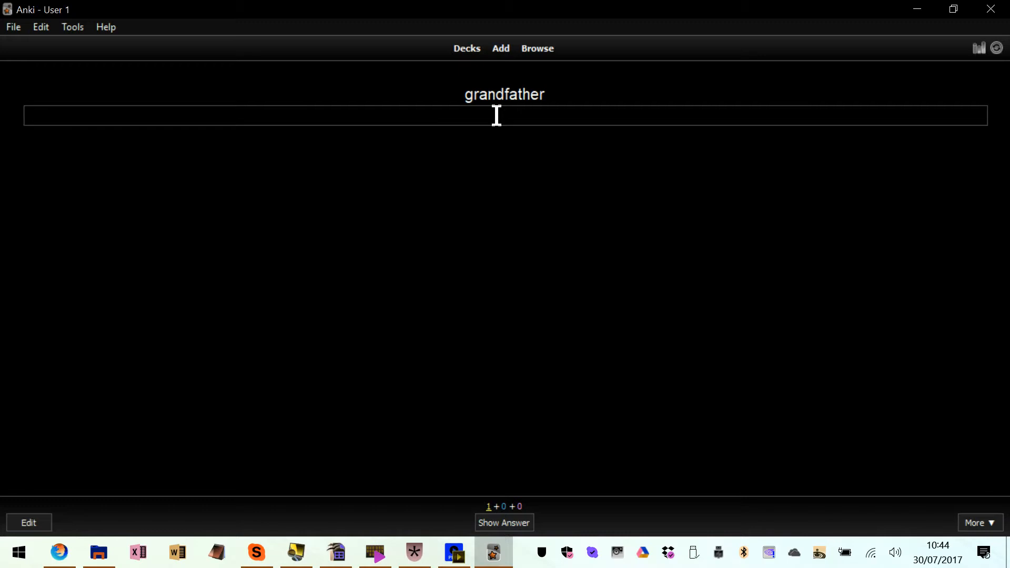
type("grandfater")
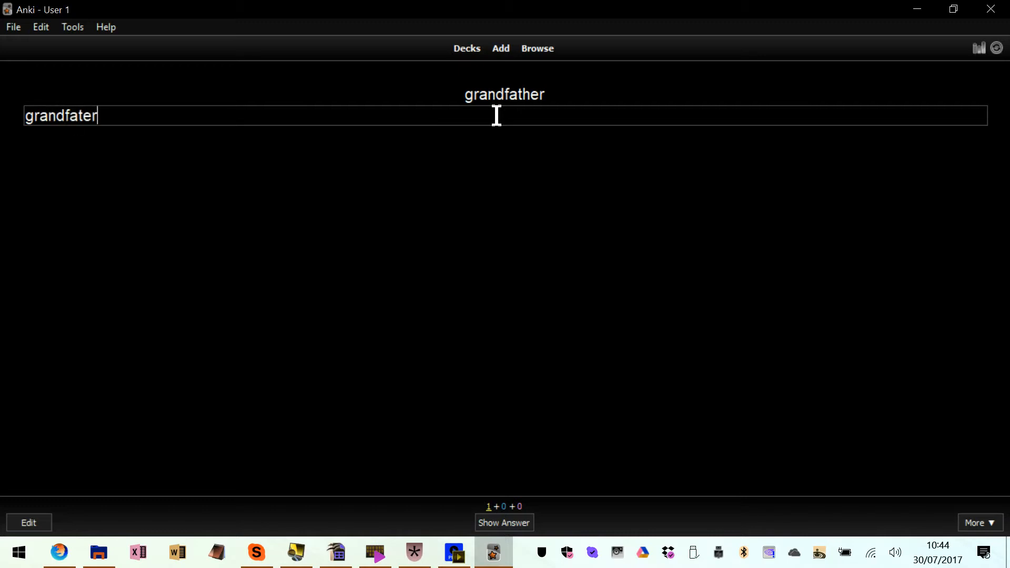
key("Return")
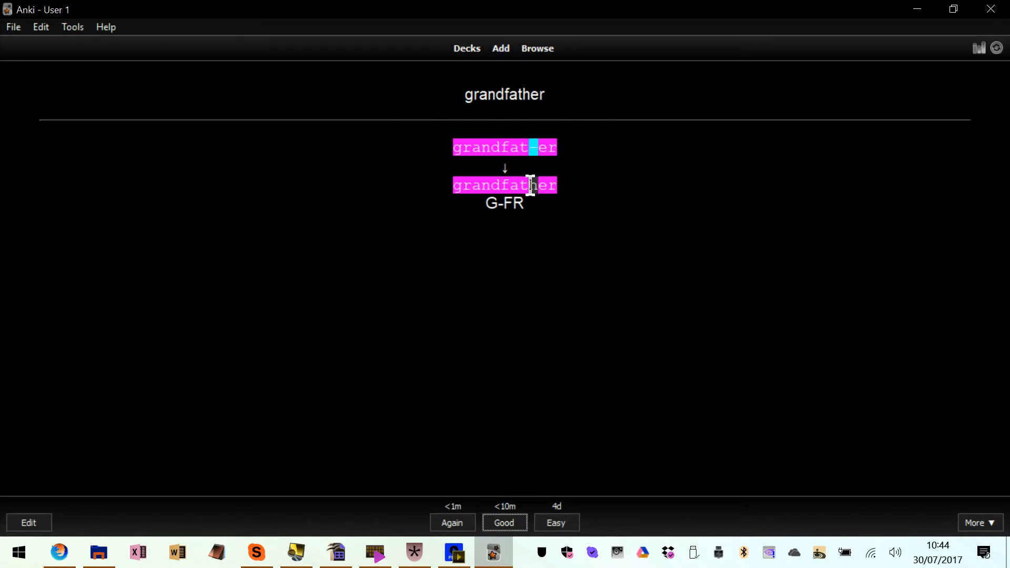
Examine how the "grandfather" card compares the typed answer with the correct spelling, including the missing letter
left_click_drag(530, 184, 547, 184)
left_click_drag(529, 148, 542, 148)
left_click_drag(455, 148, 490, 147)
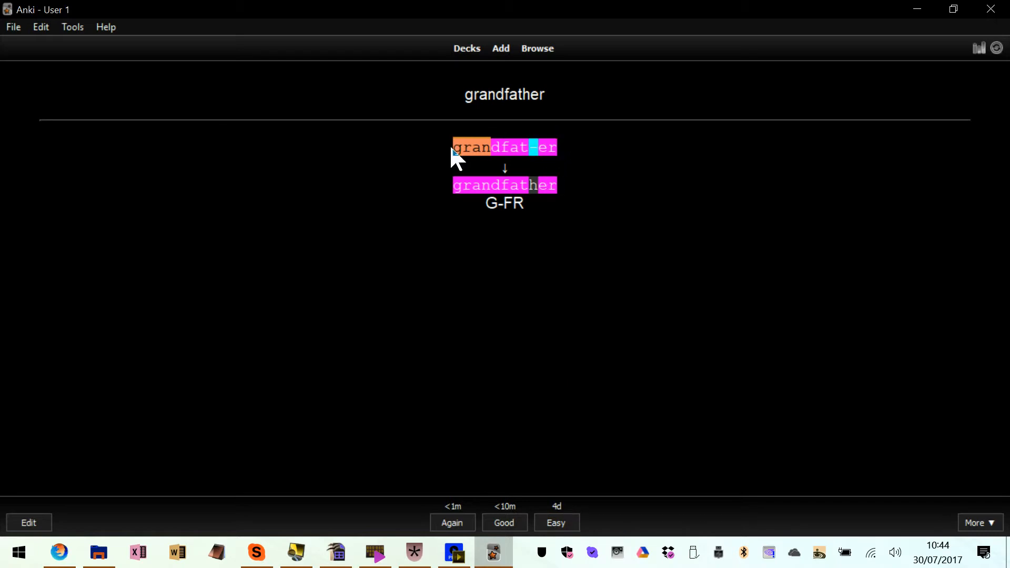
left_click_drag(451, 146, 562, 185)
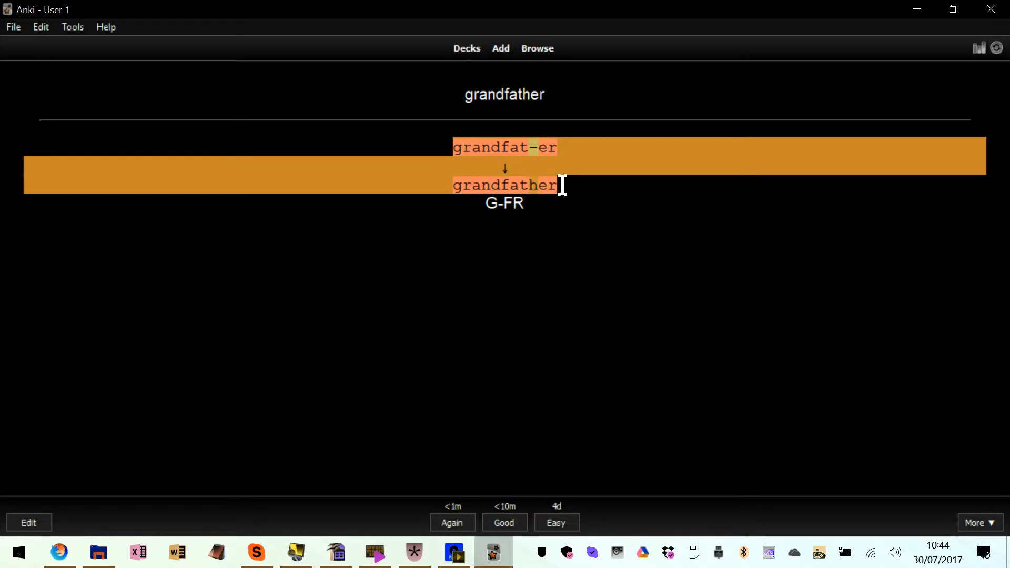
left_click(562, 185)
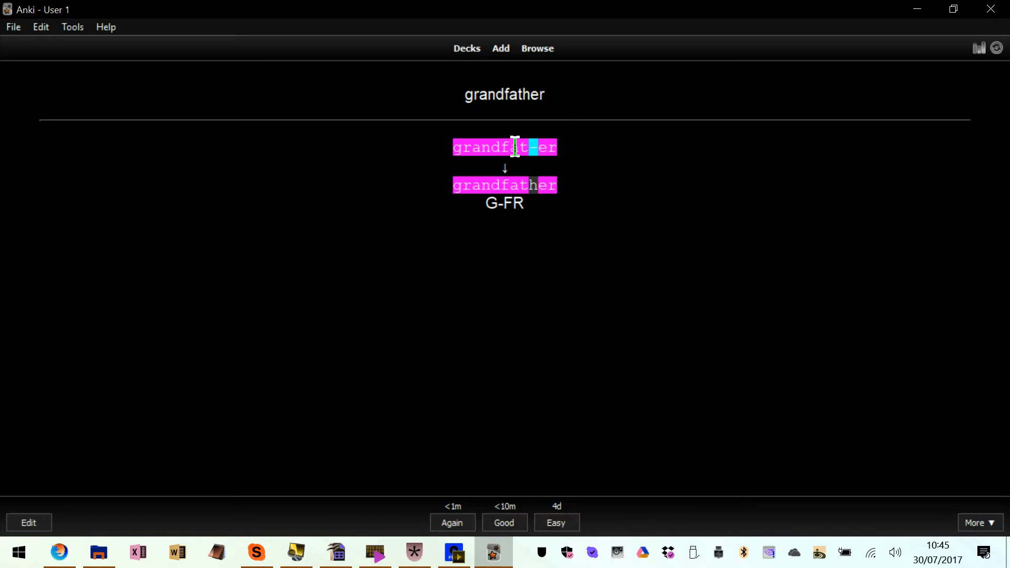
left_click_drag(515, 146, 470, 146)
left_click(556, 146)
left_click(462, 152)
left_click(572, 144)
Grade the "grandfather" card as Easy and return to the deck list
left_click(561, 521)
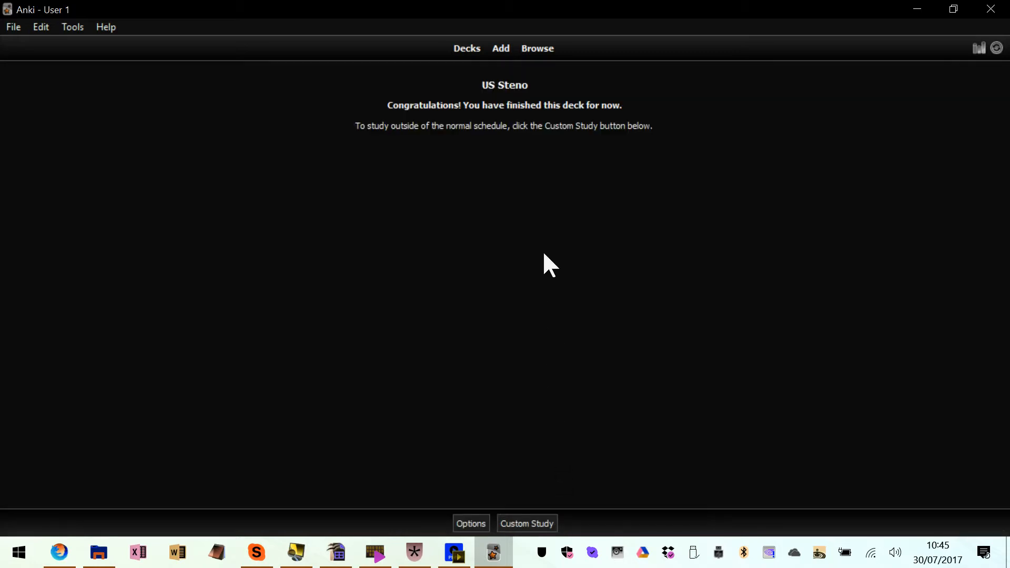
left_click(466, 49)
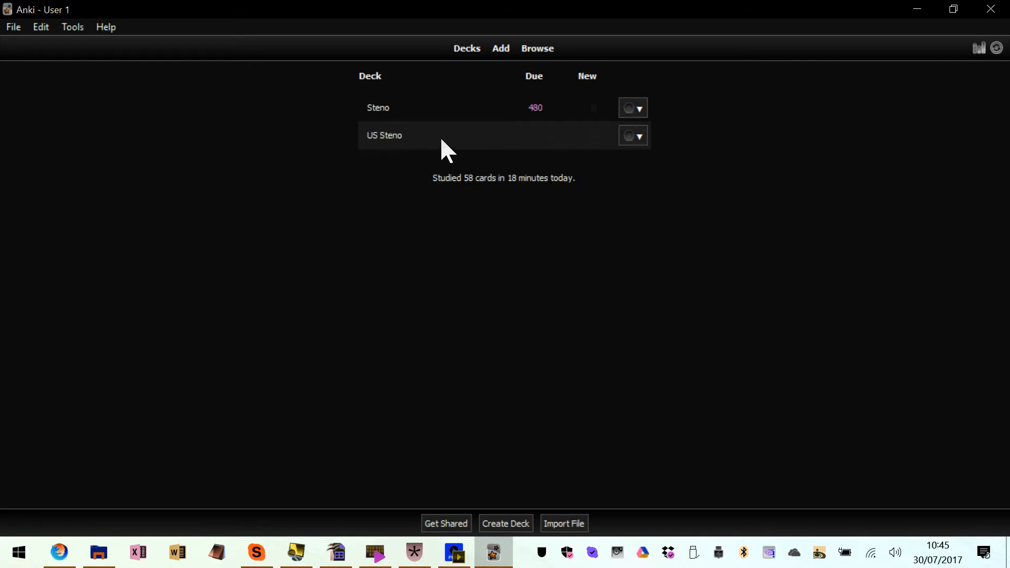
Browse the US Steno deck's cards, delete all of its notes and close the card browser
left_click(545, 50)
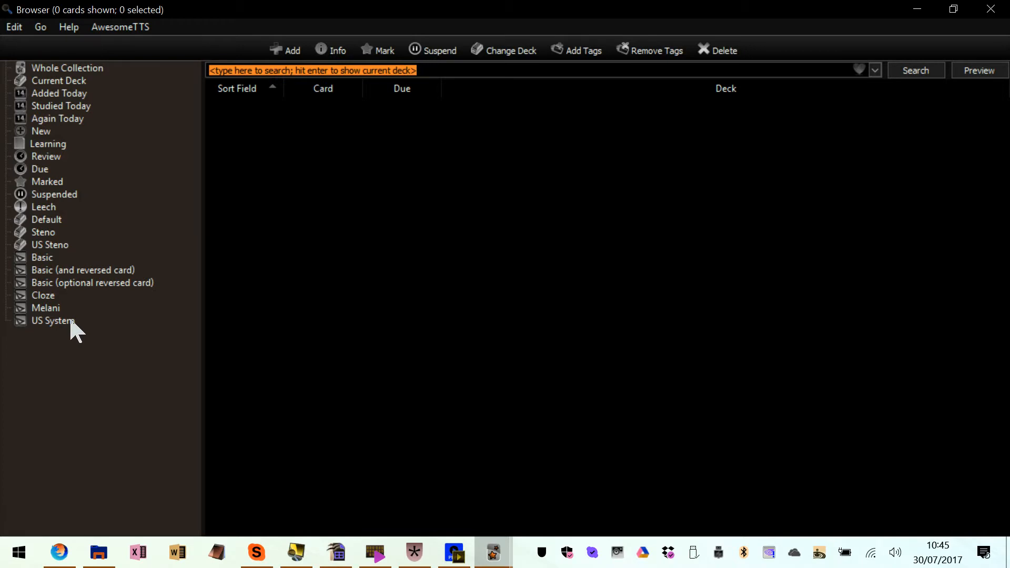
left_click(74, 245)
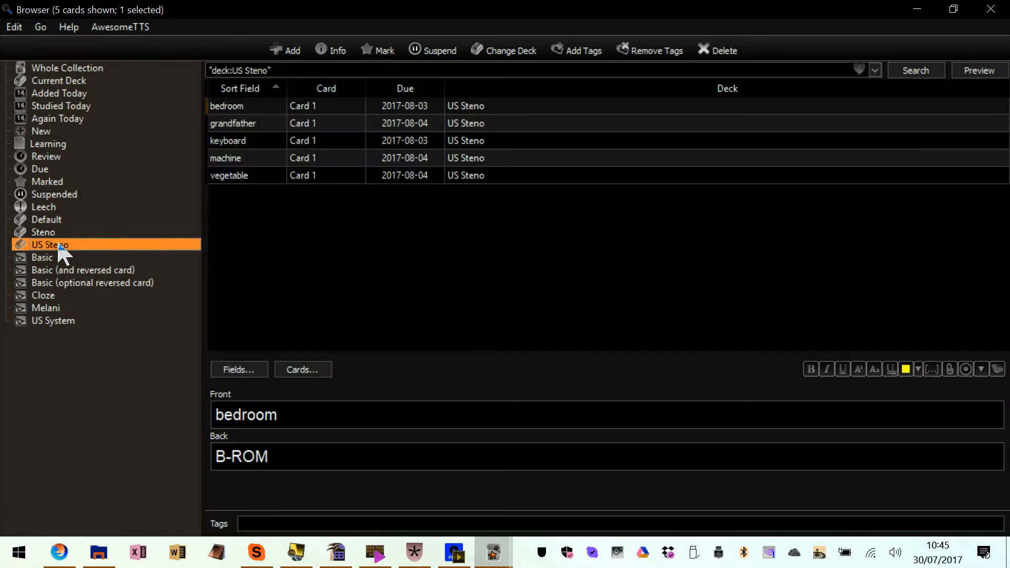
left_click(245, 177)
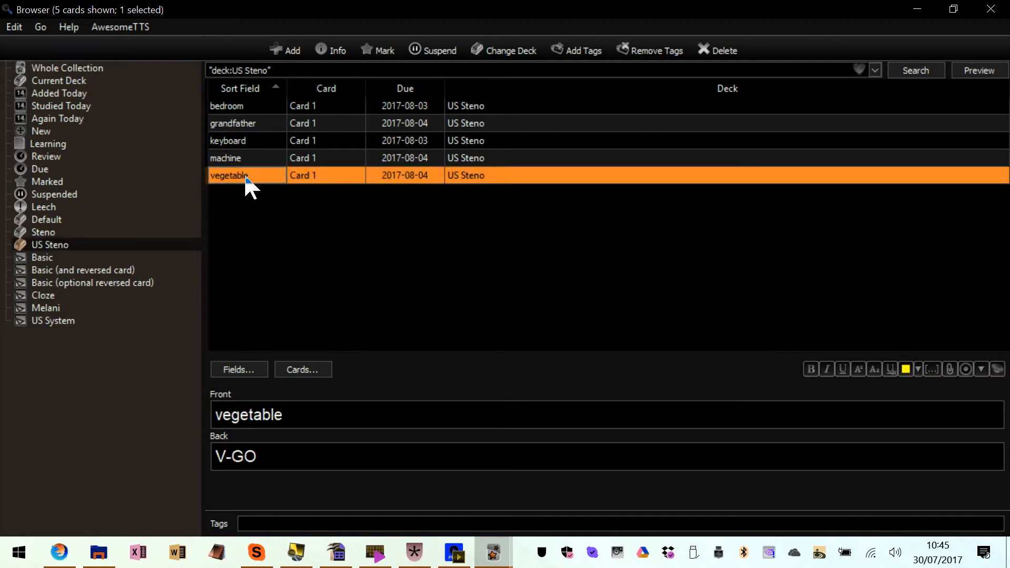
key("ctrl+a")
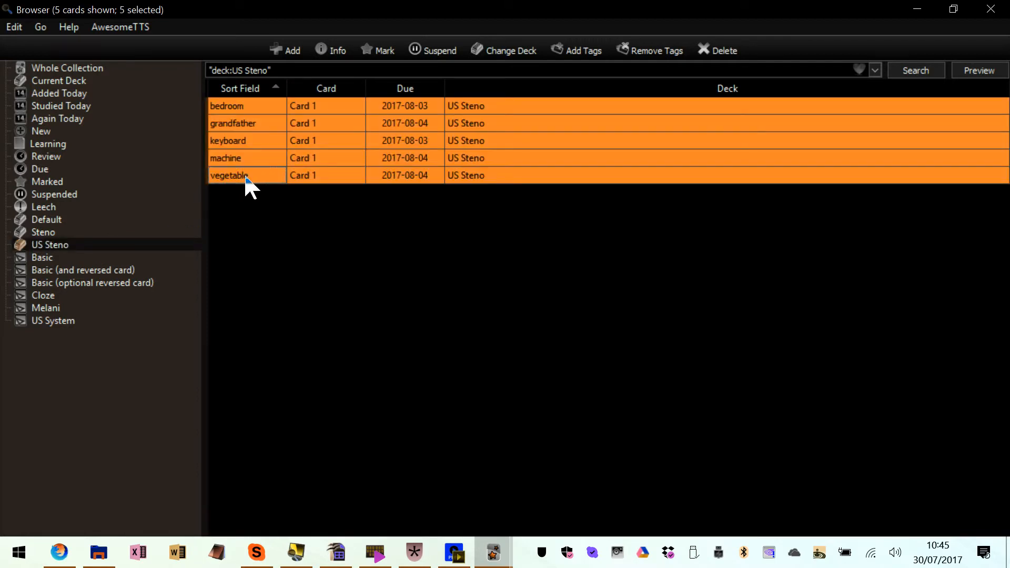
key("ctrl+Delete")
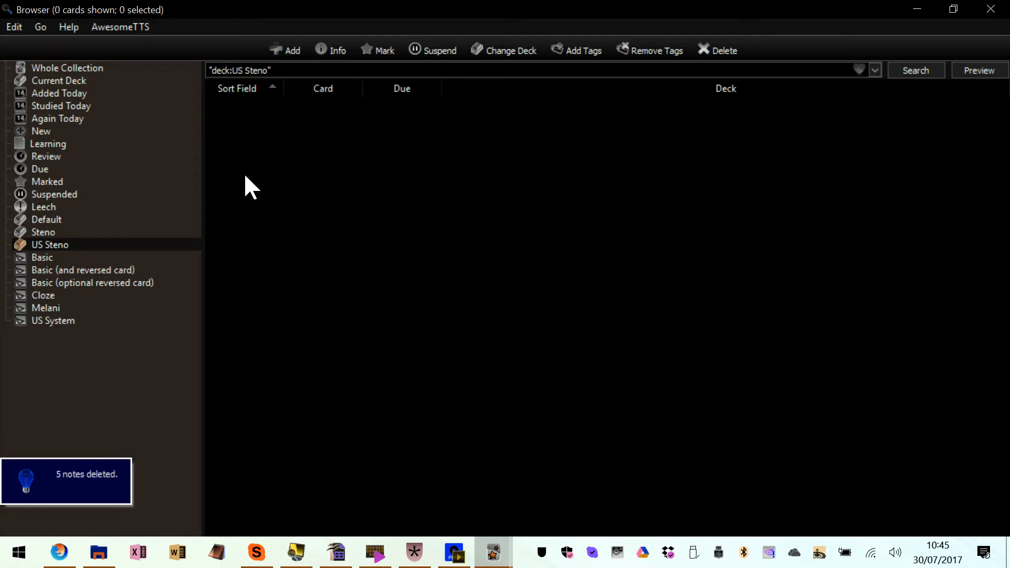
key("Escape")
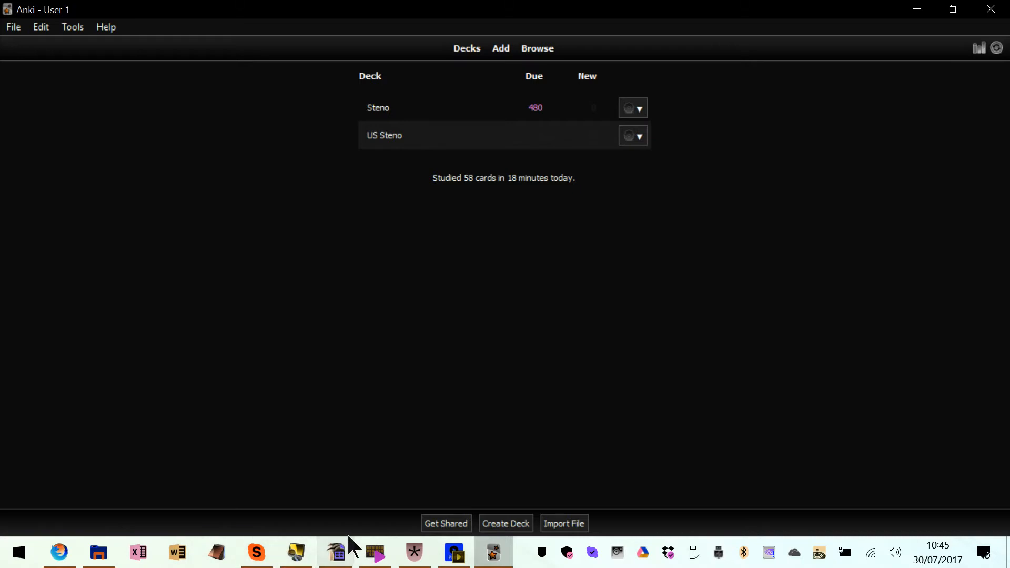
Copy the word and steno list in A1:B25 of stenotipia.ods in OpenOffice Calc into a new blank Excel workbook, starting at A1
left_click(343, 554)
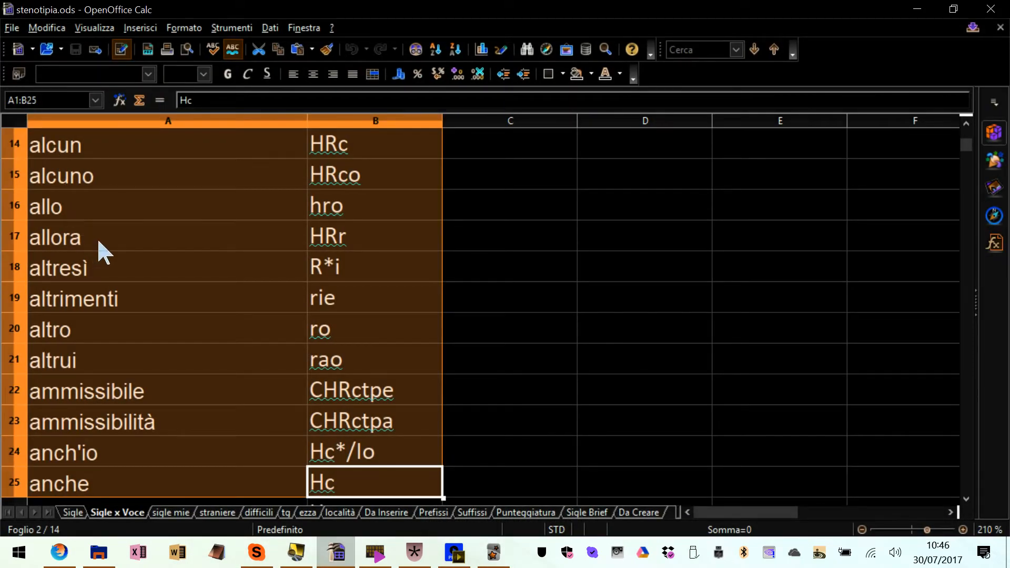
scroll(103, 253, "up", 5)
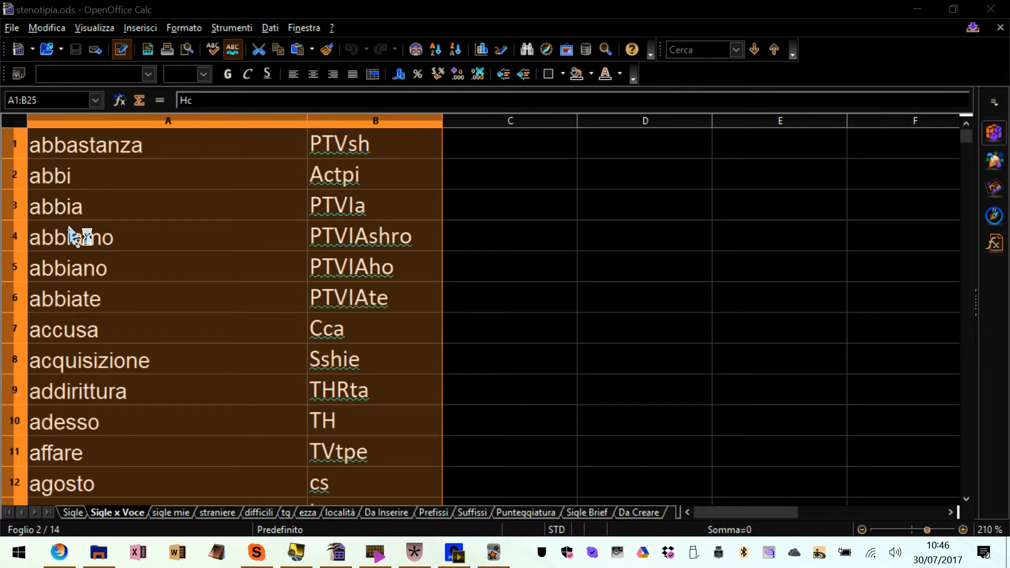
key("Return")
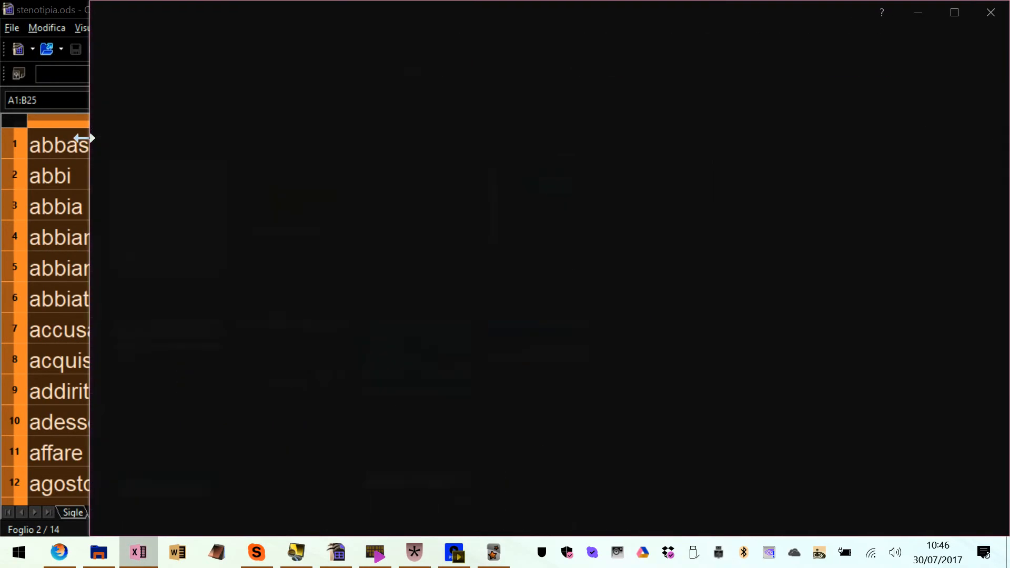
key("super+Up")
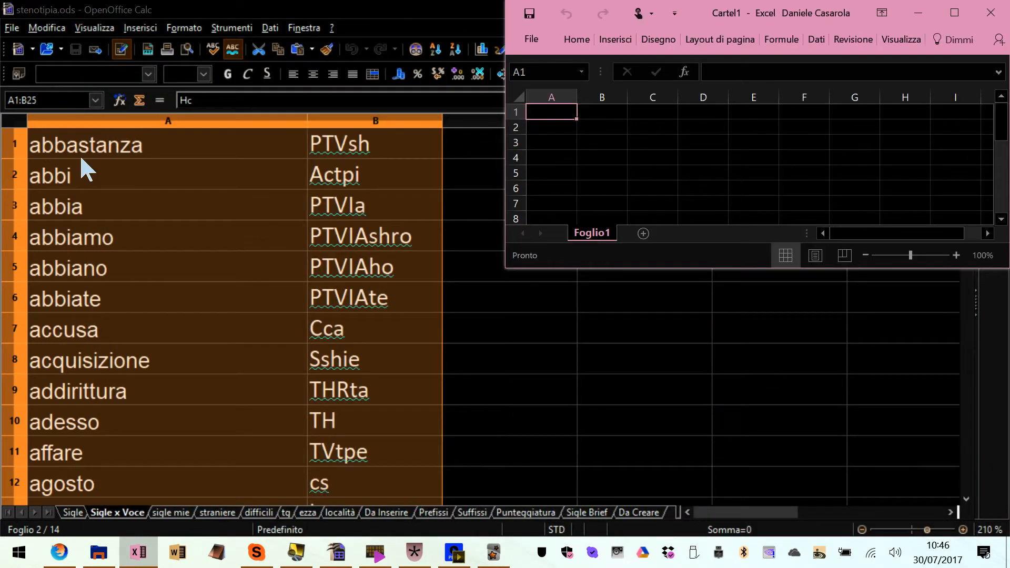
key("super+Up")
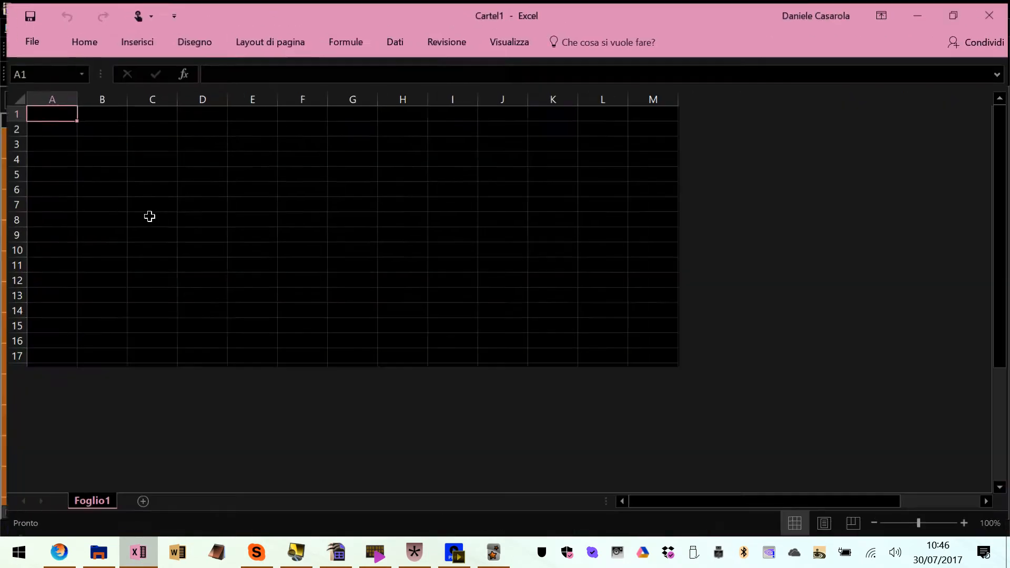
type("abbastanza\tPTVsh abbi\tActpi abbia\tPTVIa abbiamo\tPTVIAshro abbiano\tPTVIAho abbiate\tPTVIAte accusa\tCca acquisizione\tSshie addirittura\tTHRta adesso\tTH affare\tTVtpe agosto\tcs al\thr alcun\tHRc alcuno\tHRco allo\thro allora\tHRr altresì\tR*i altrimenti\trie altro\tro altrui\trao ammissibi\tCHRctpe ammissibi\tCHRctpa anch'io\tHc*/Io anche\tHc")
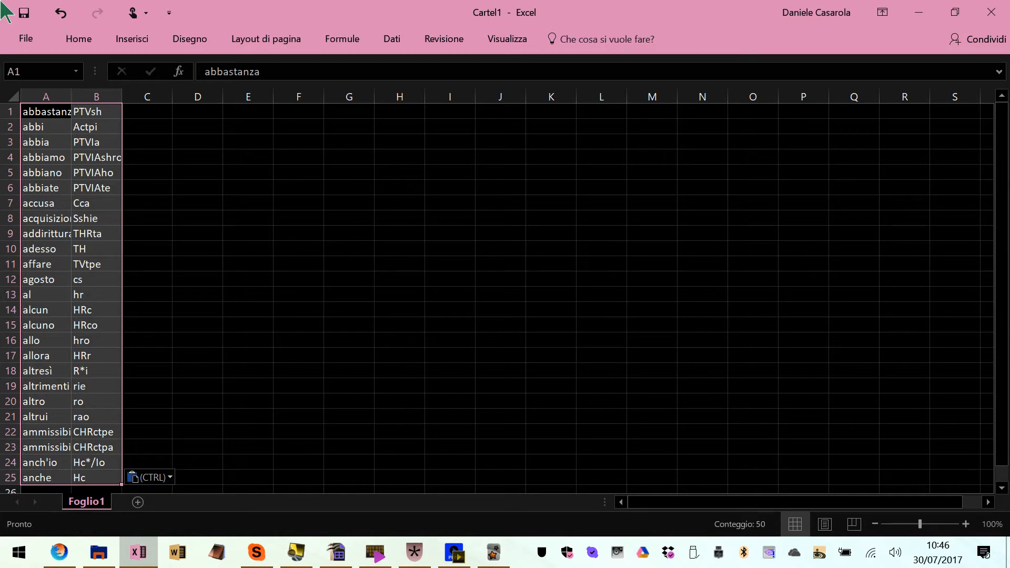
Fit the widths of columns A and B to the pasted words and outlines
left_click(42, 140)
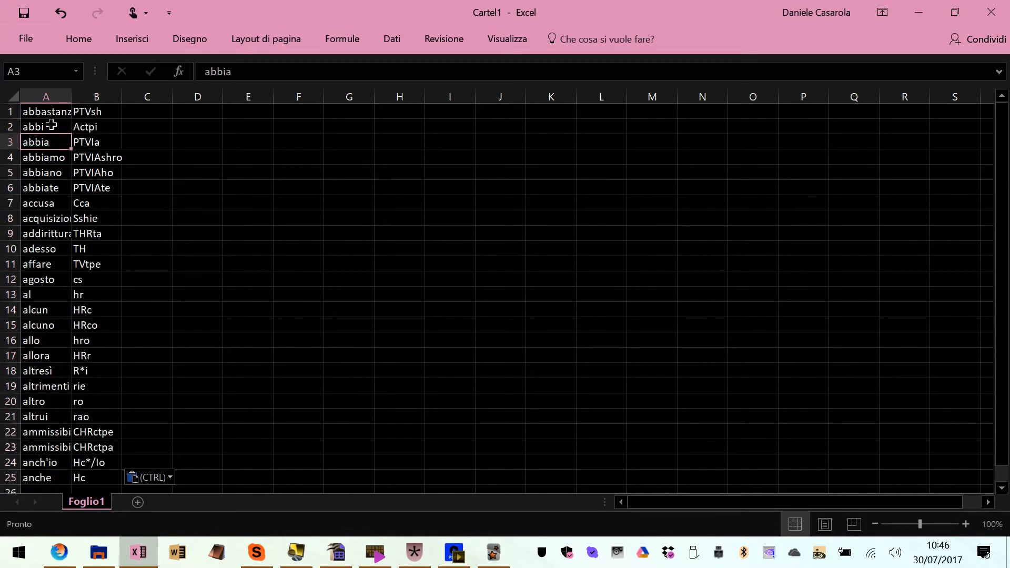
double_click(71, 97)
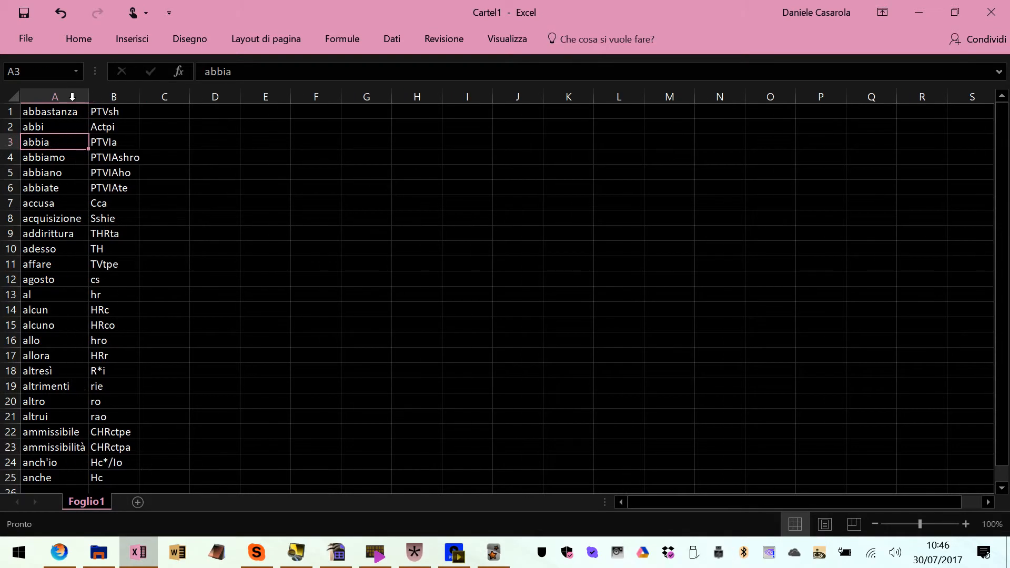
double_click(137, 96)
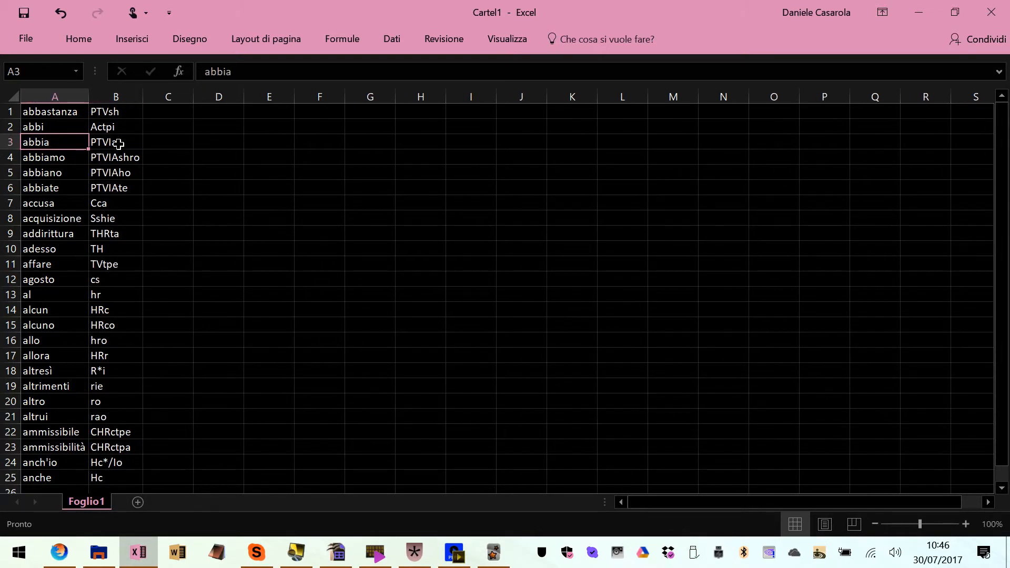
Copy the whole two-column list from the worksheet and paste it into a blank Notepad document
left_click(59, 128)
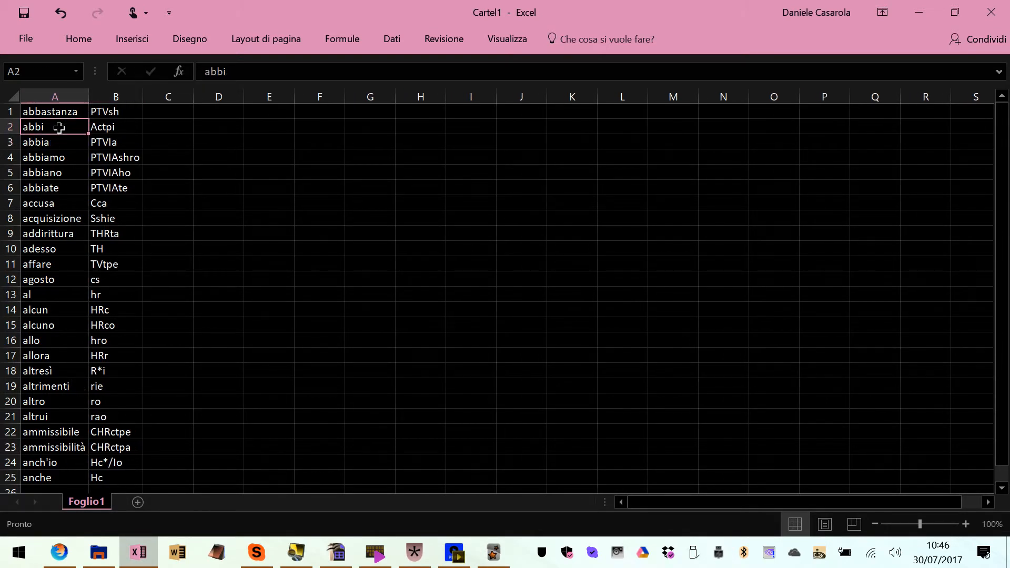
left_click(62, 115)
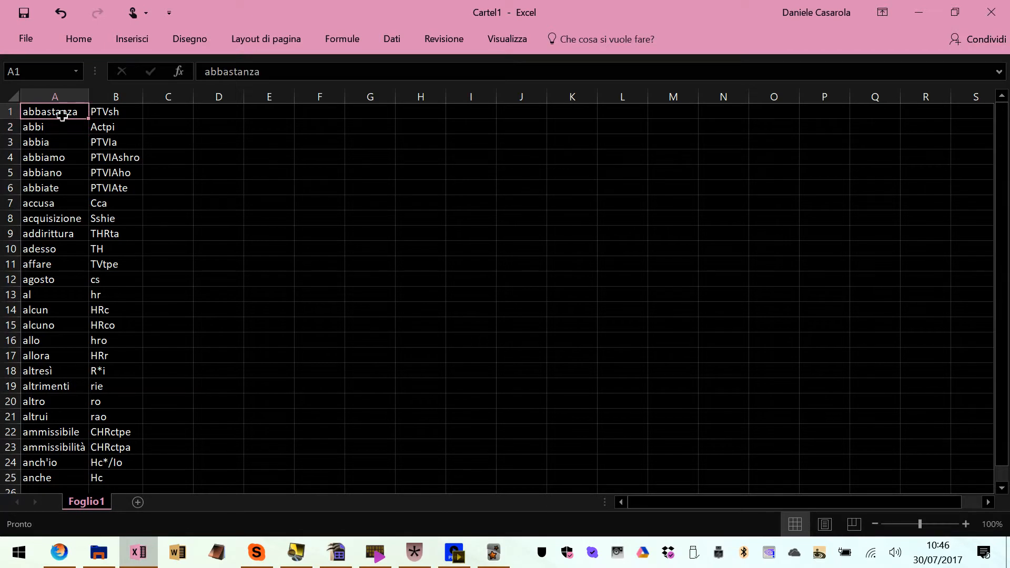
key("ctrl+a")
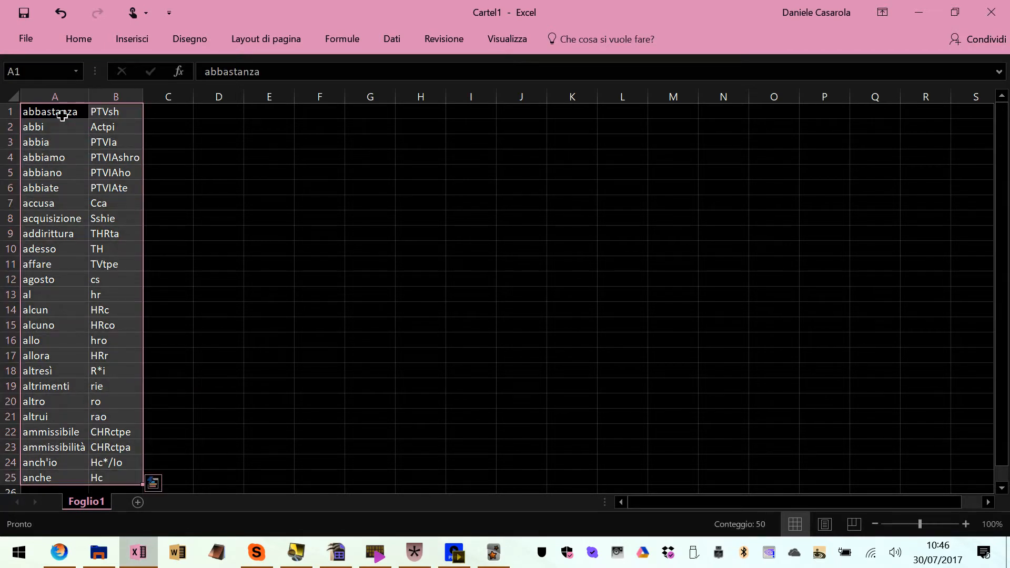
key("ctrl+c")
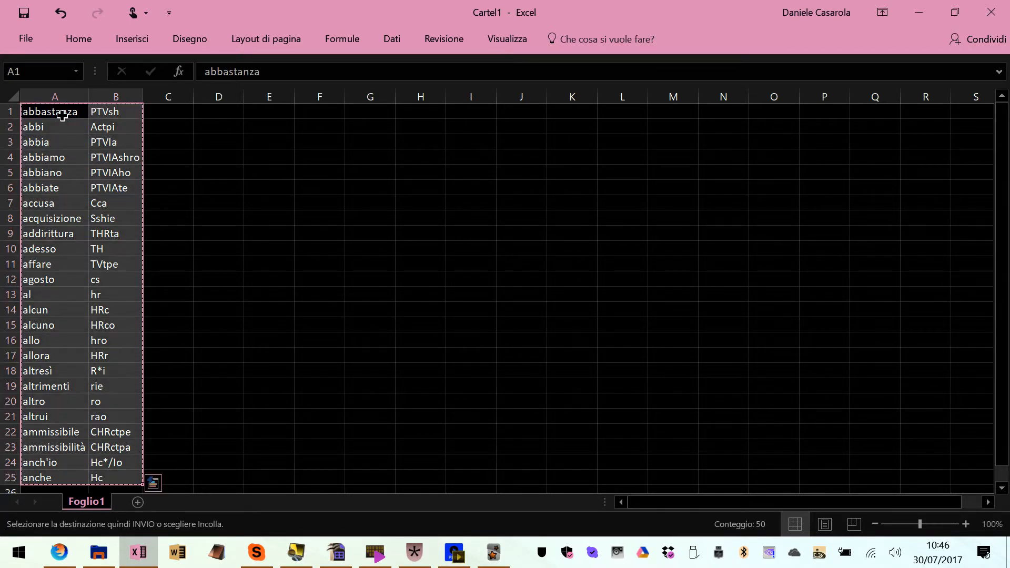
key("super+5")
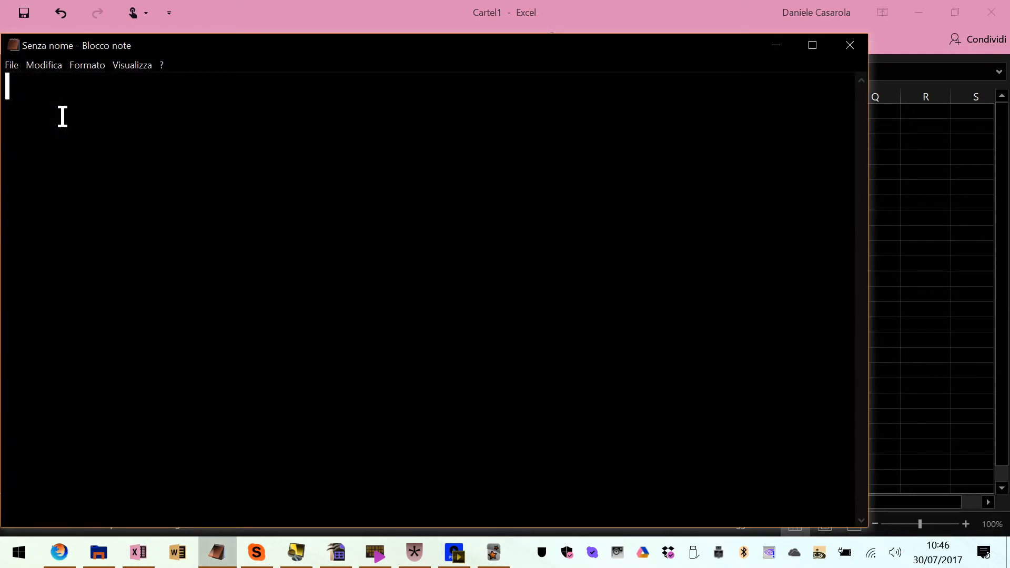
key("ctrl+v")
Examine the pasted list, checking the tab spacing between each word and its steno outline from start to end
key("ctrl+Home")
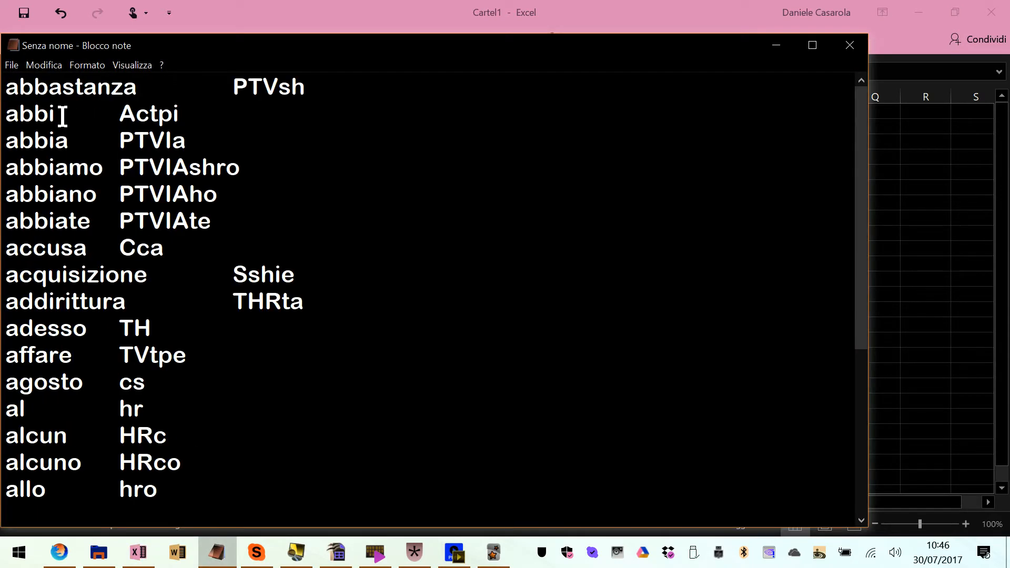
key("Right")
key("Right")
key("Right")
key("Right")
key("Right")
key("Right")
key("Right")
key("Right")
key("Right")
key("Right")
key("Right")
key("Right")
key("Right")
key("Right")
key("Right")
key("Right")
left_click(232, 87)
left_click(125, 113)
left_click_drag(125, 113, 180, 112)
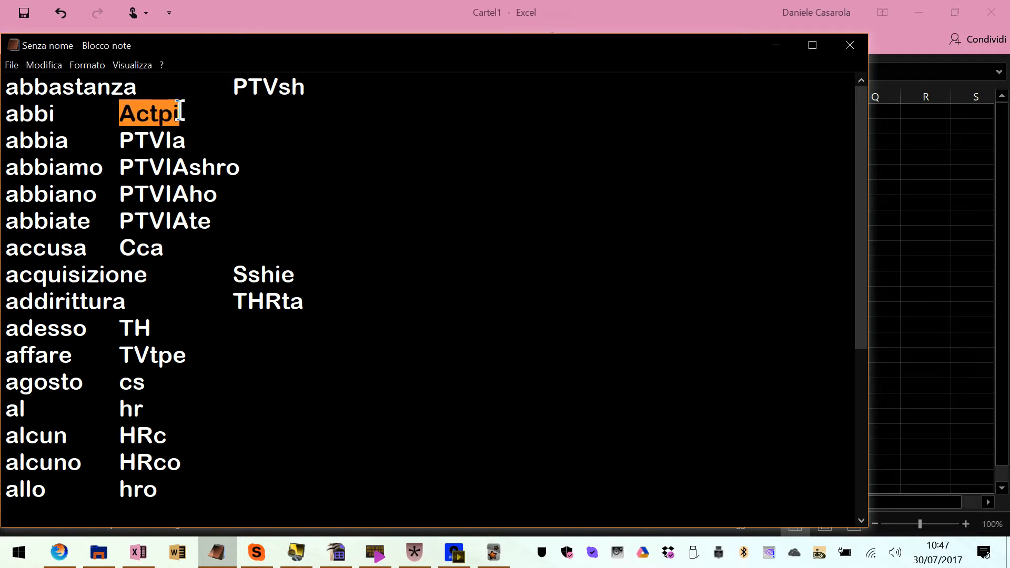
scroll(60, 202, "down", 3)
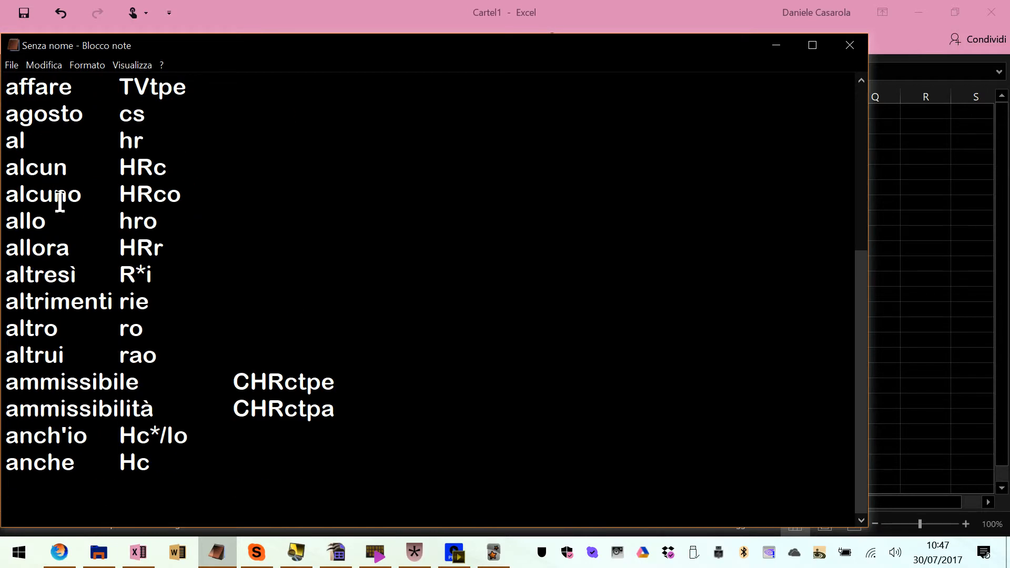
scroll(60, 203, "up", 3)
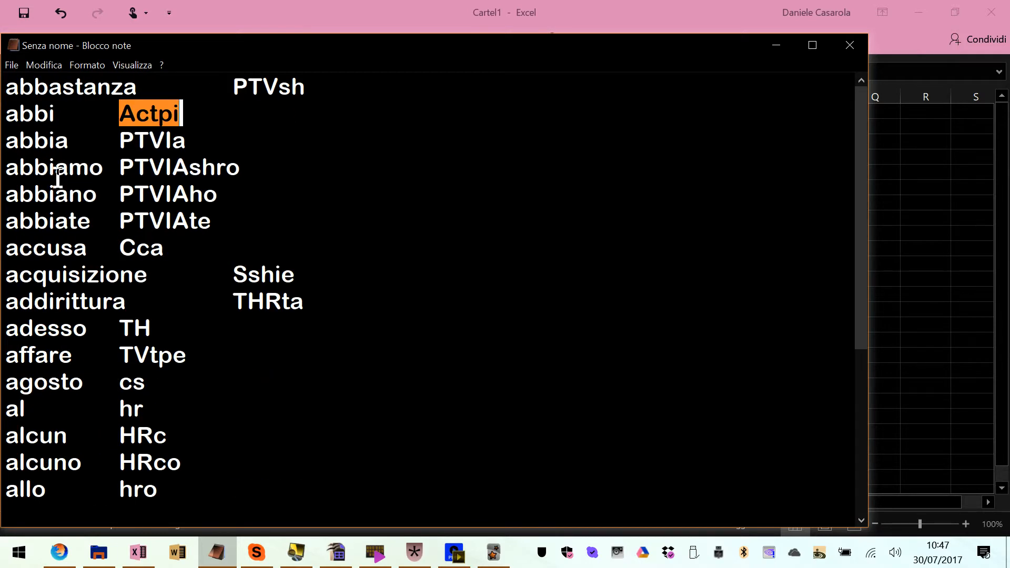
Start saving the Notepad list under a new name as a text document (*.txt) with UTF-8 encoding
key("alt")
key("Down")
key("Down")
key("Down")
key("Down")
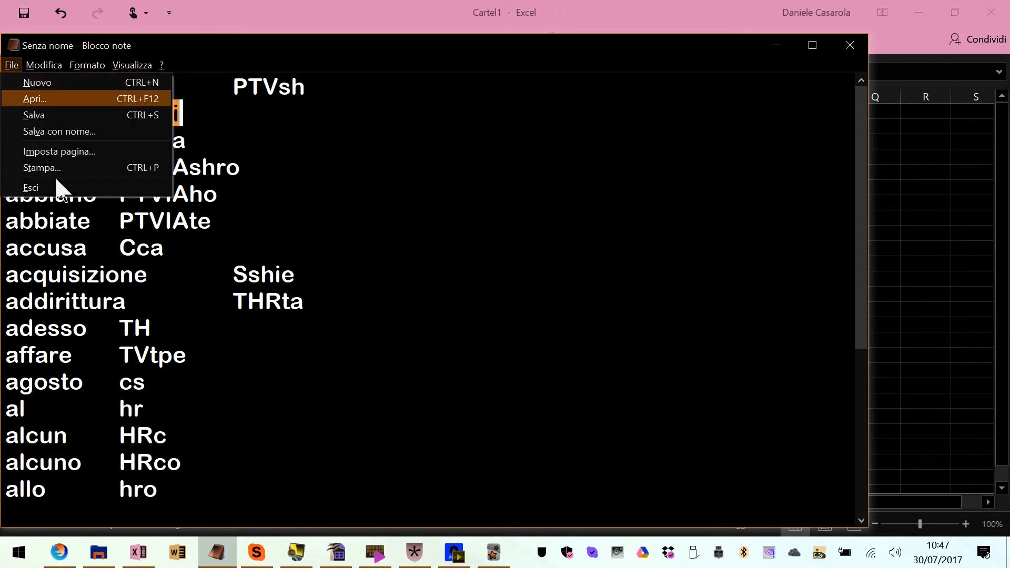
key("Return")
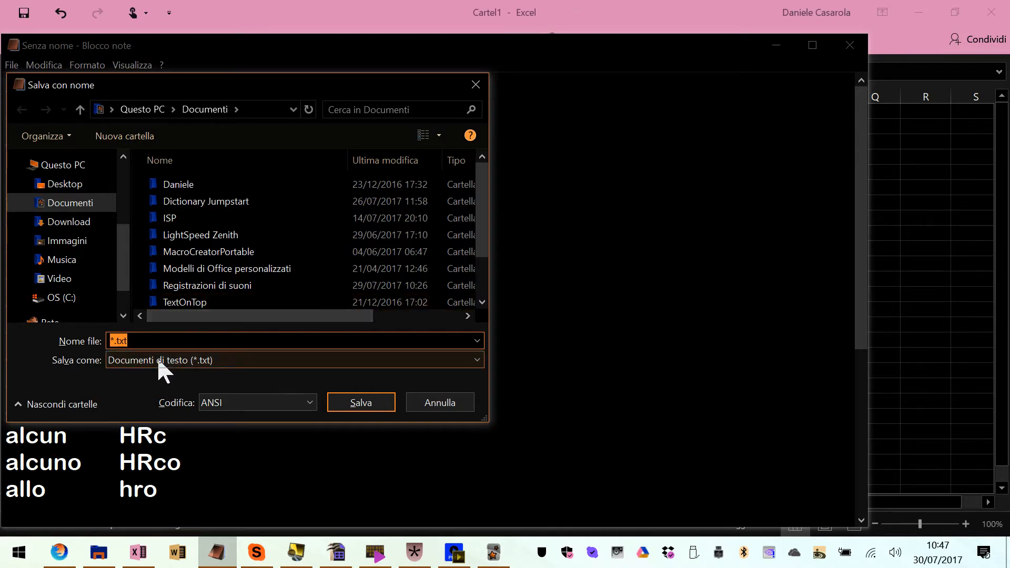
left_click(209, 361)
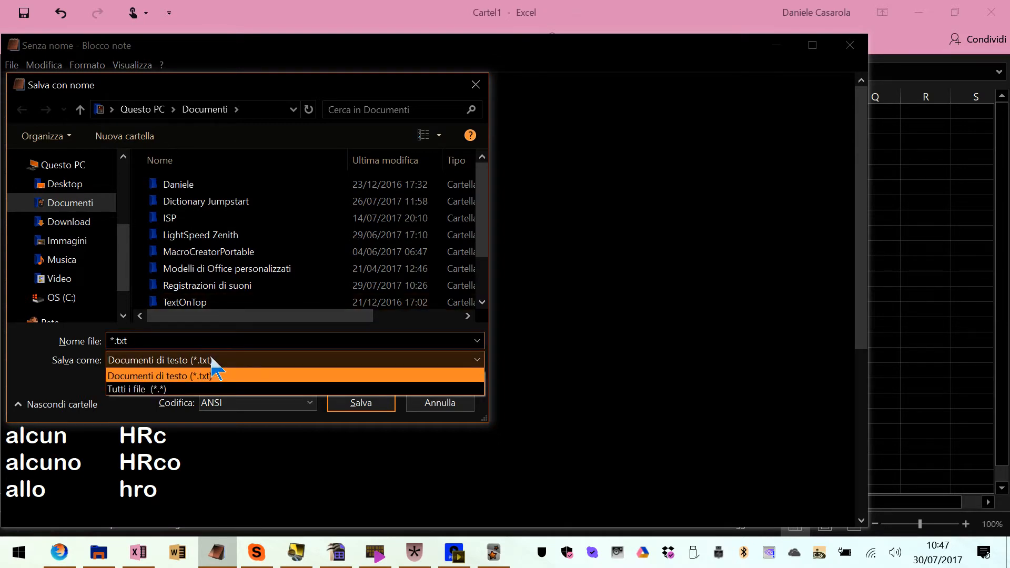
left_click(208, 374)
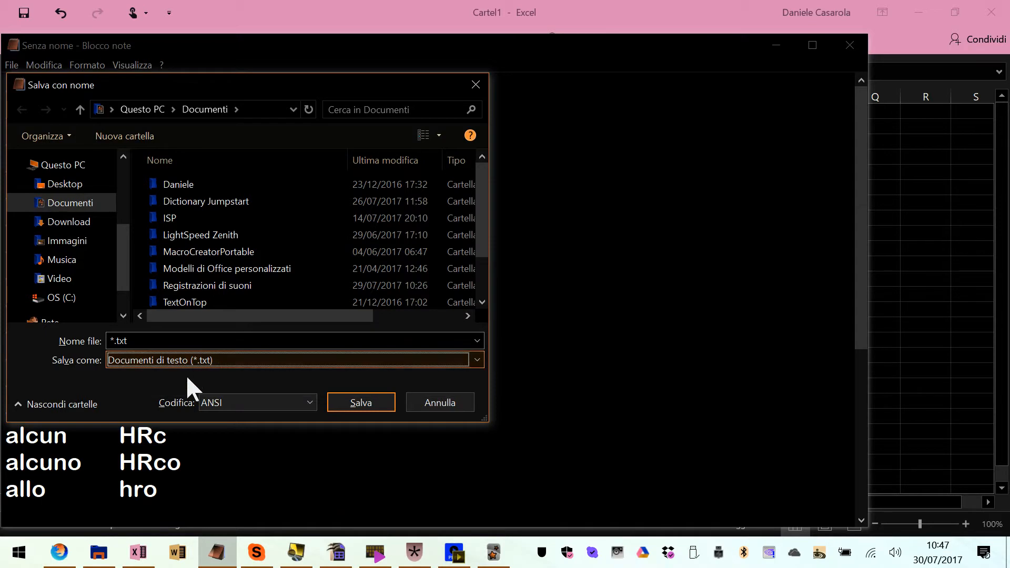
left_click(237, 402)
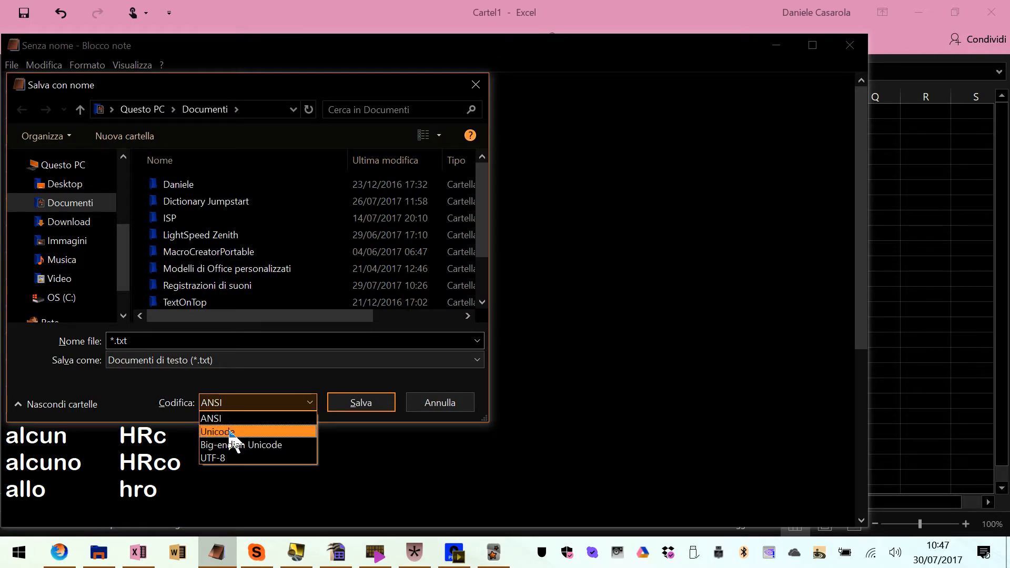
left_click(239, 459)
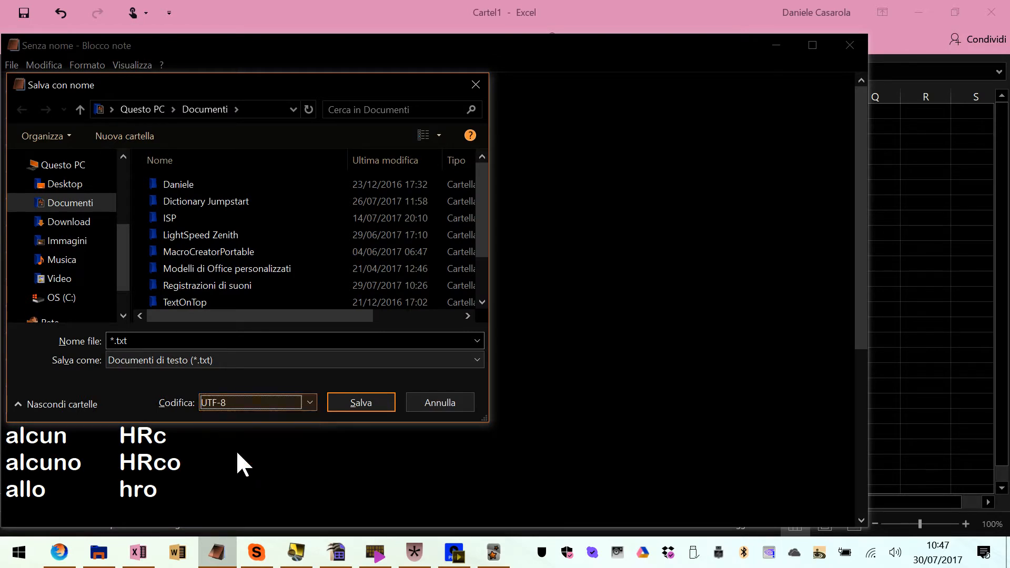
Name the text file us_deck and save it in the Documenti folder
left_click(146, 341)
type("yus")
key("BackSpace")
key("BackSpace")
key("BackSpace")
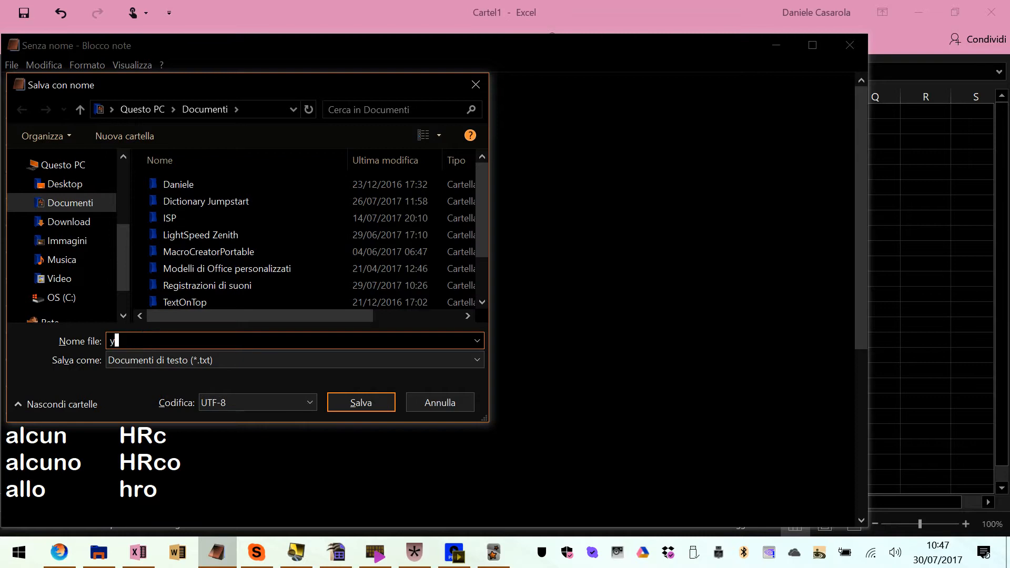
type("us_deck")
key("Return")
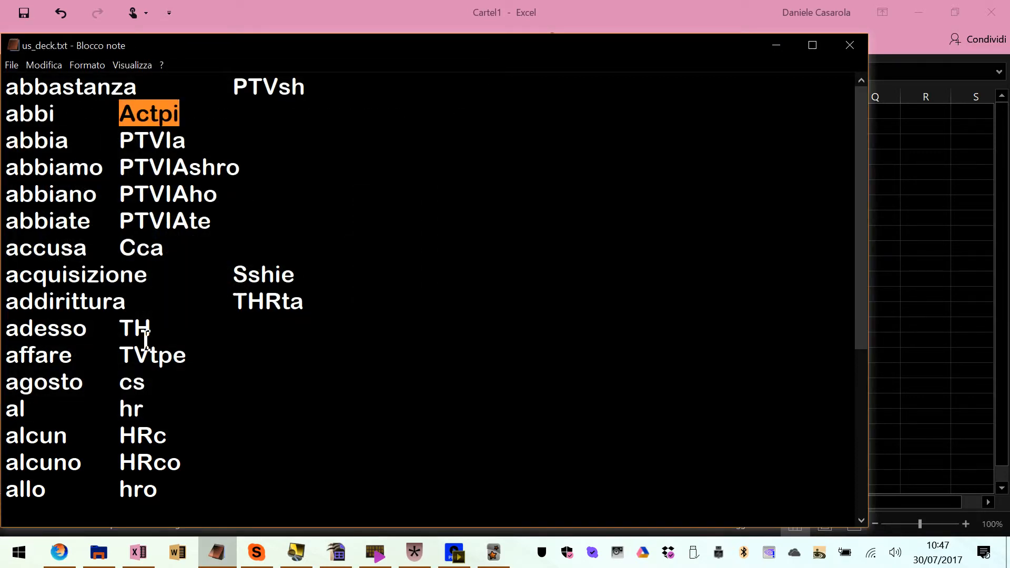
Switch to Anki and choose us_deck.txt from the Documents folder as the file to import
key("alt+Tab")
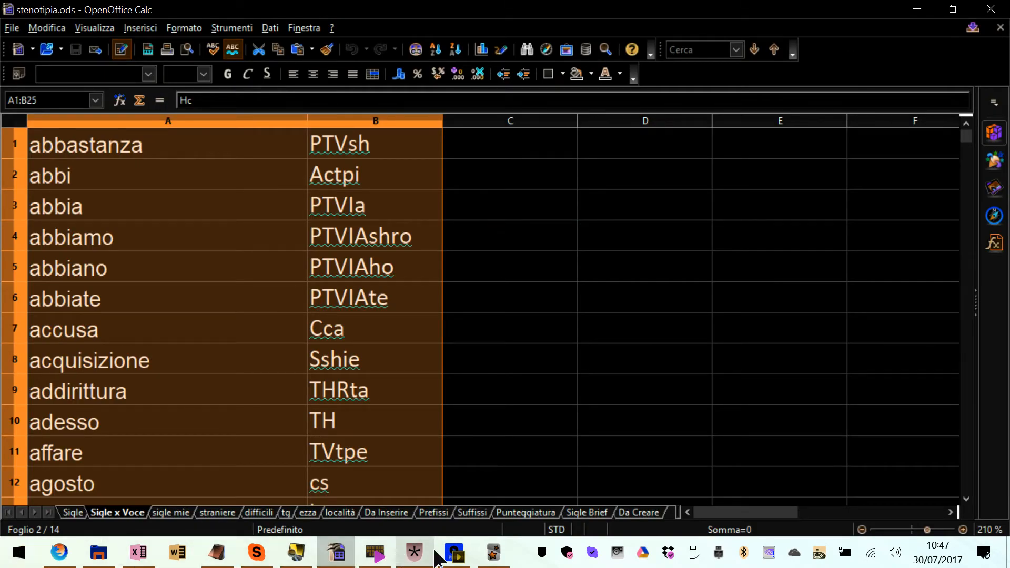
left_click(493, 554)
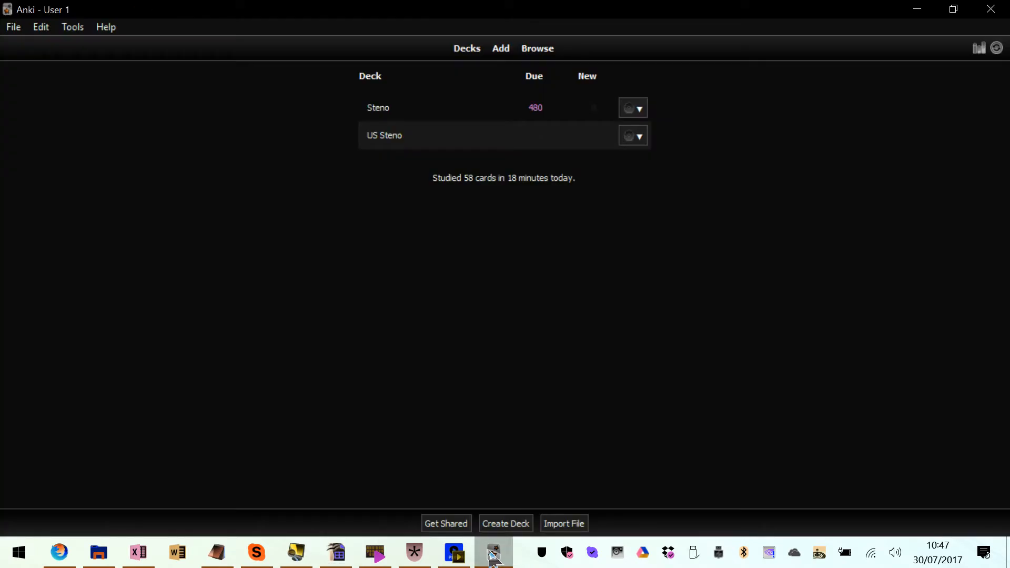
left_click(21, 32)
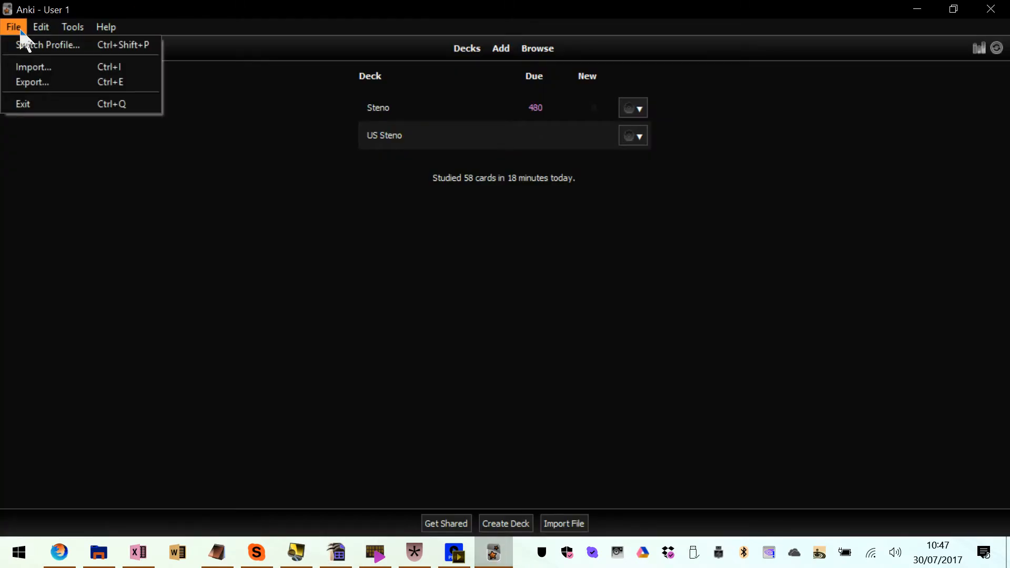
left_click(41, 67)
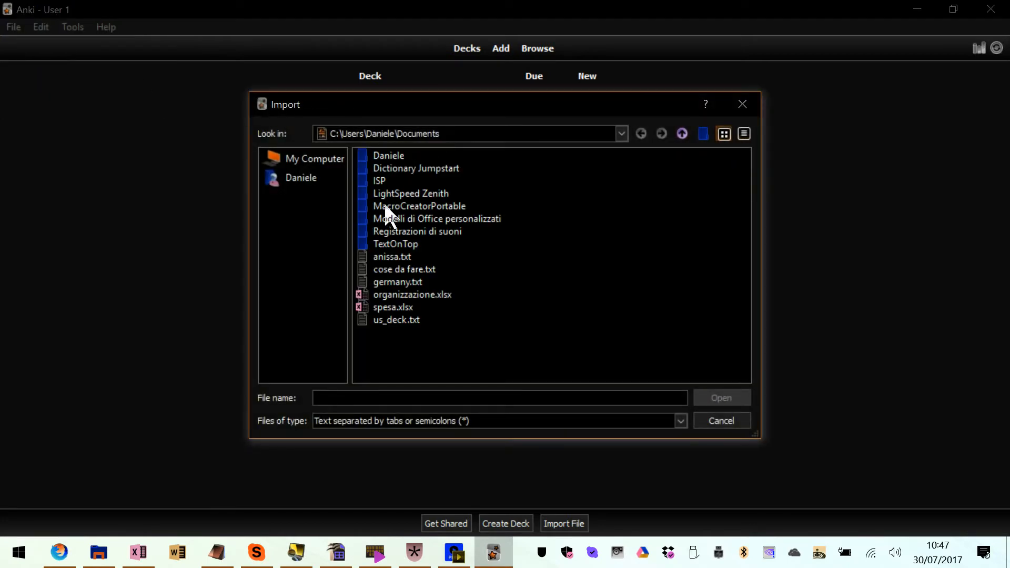
left_click(395, 256)
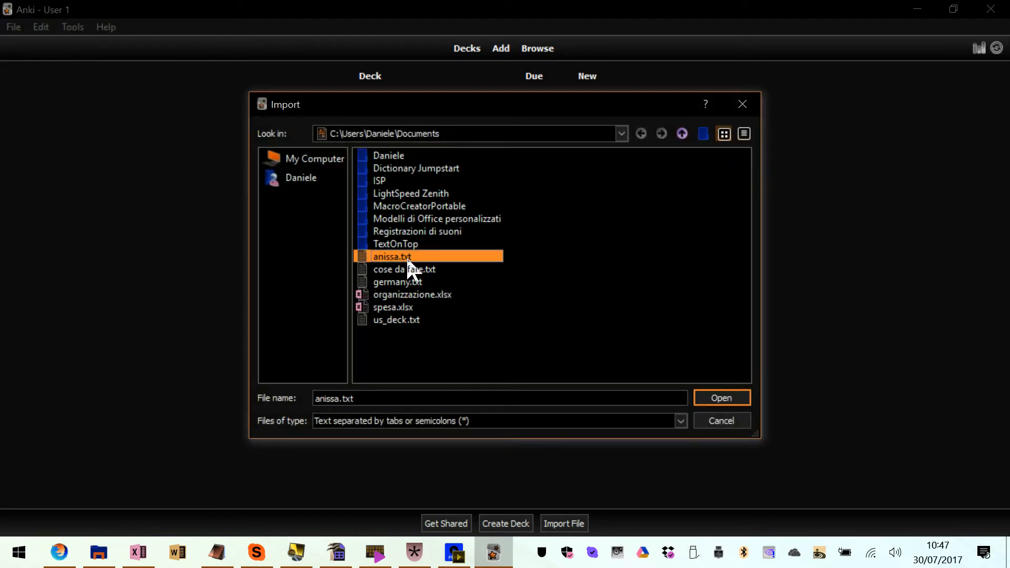
double_click(410, 322)
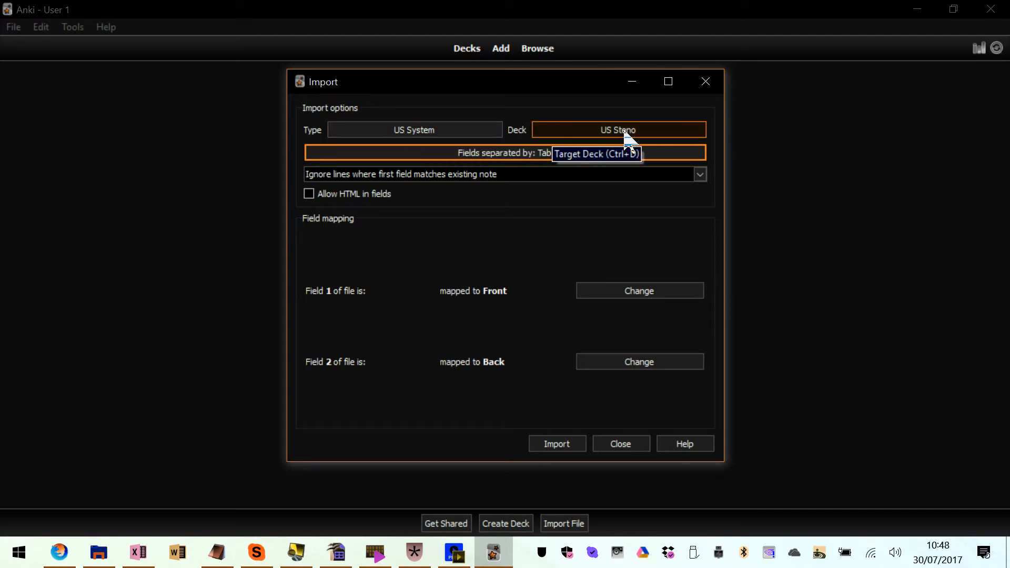
Set US Steno as the target deck, import the notes, check the import summary and close it
left_click(657, 127)
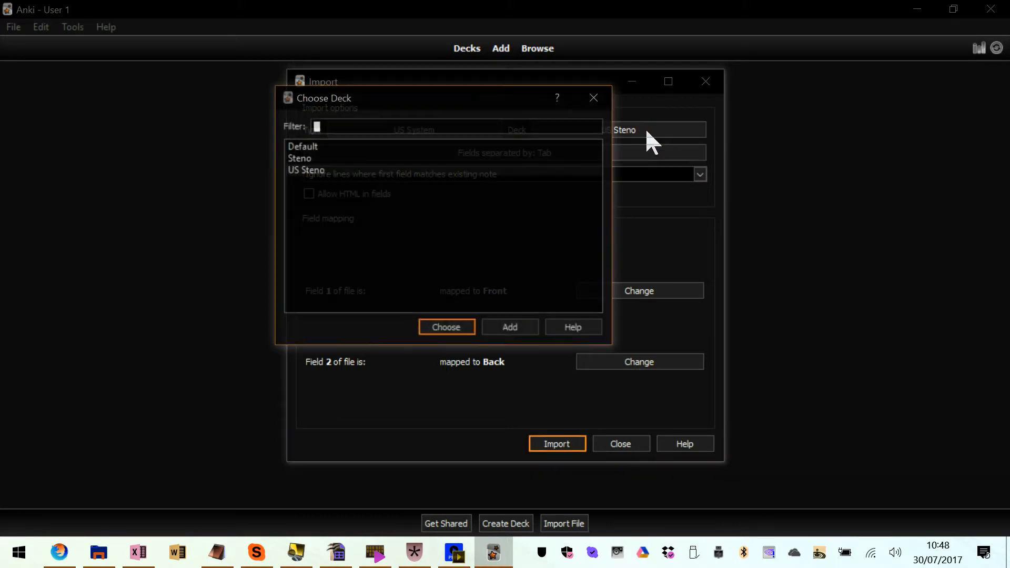
double_click(324, 170)
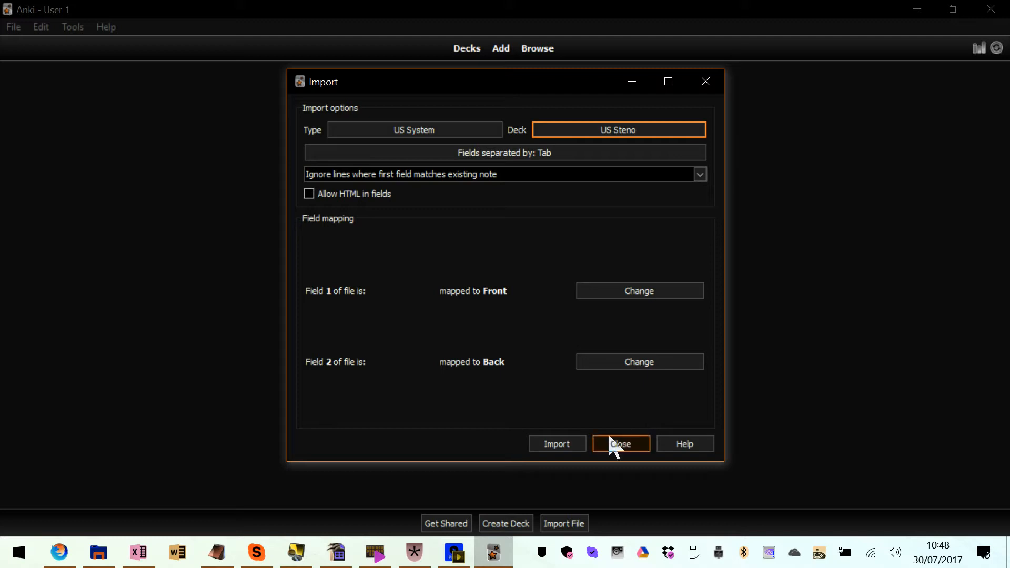
left_click(553, 445)
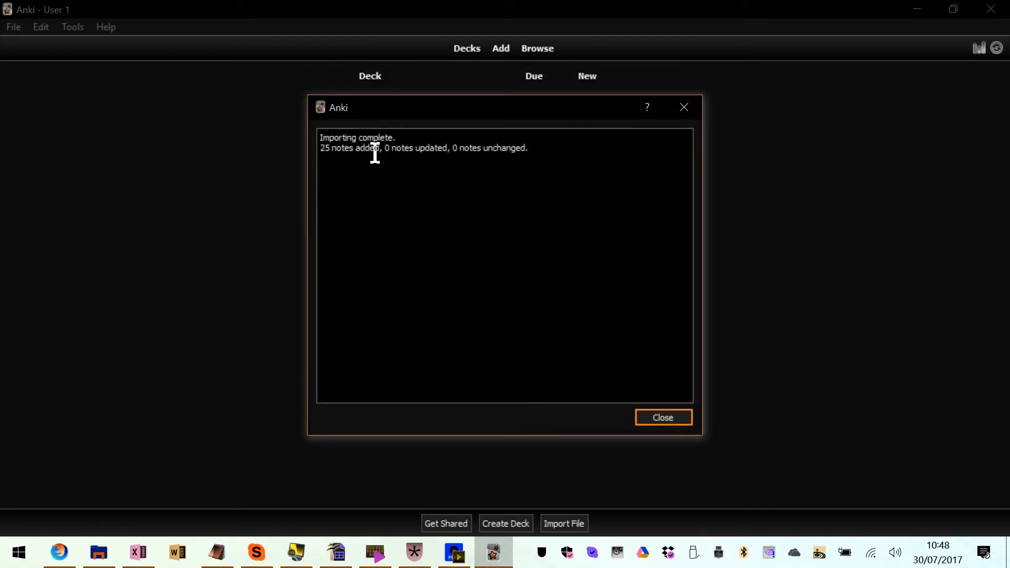
left_click_drag(412, 153, 337, 152)
left_click(329, 151)
left_click(663, 418)
Return to us_deck.txt in Notepad and add a last line with the word anche, a tab and the outline Hce
key("alt+Tab")
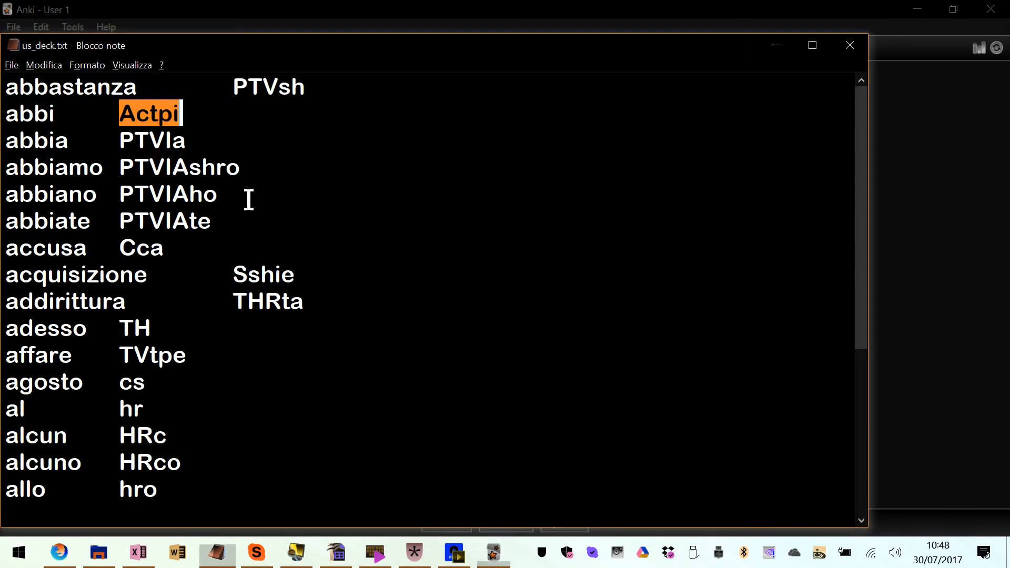
key("ctrl+End")
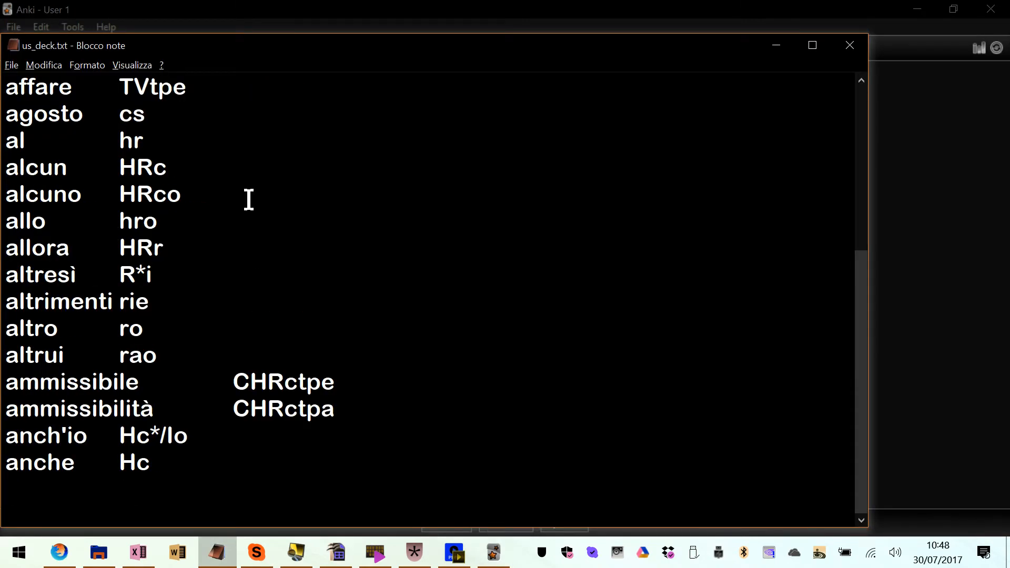
key("Down")
type("anche")
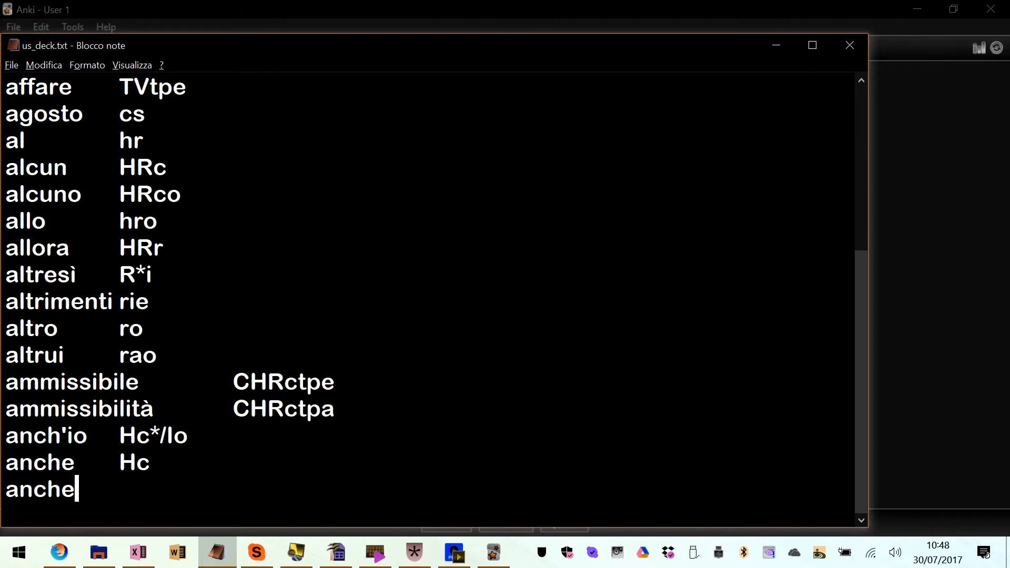
key("Tab")
type("Hce")
key("Up")
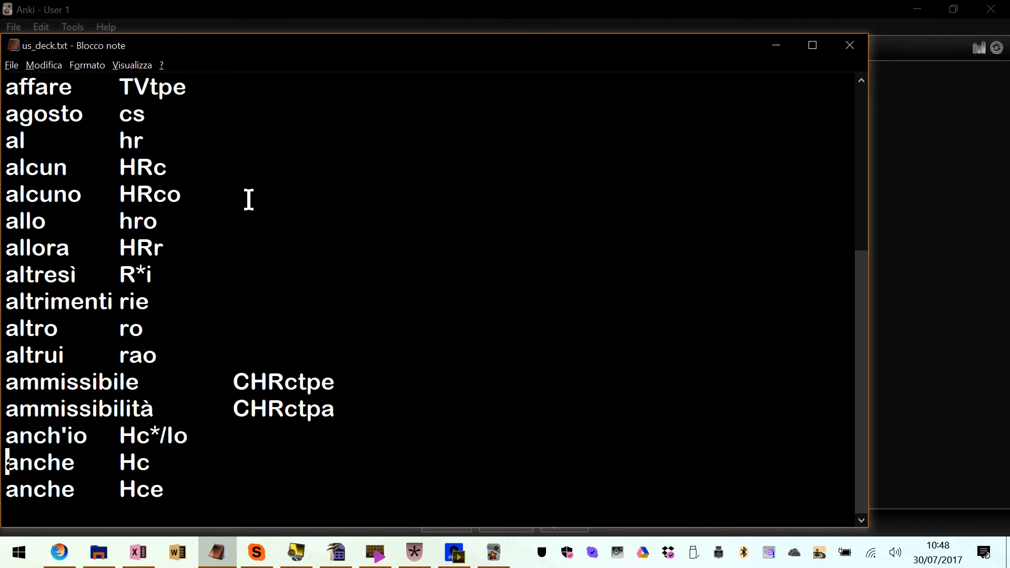
Compare the two anche lines at the end of the list, which share the same first field
key("shift+Right")
key("shift+Right")
key("shift+Right")
key("shift+Right")
key("shift+Right")
key("shift+Down")
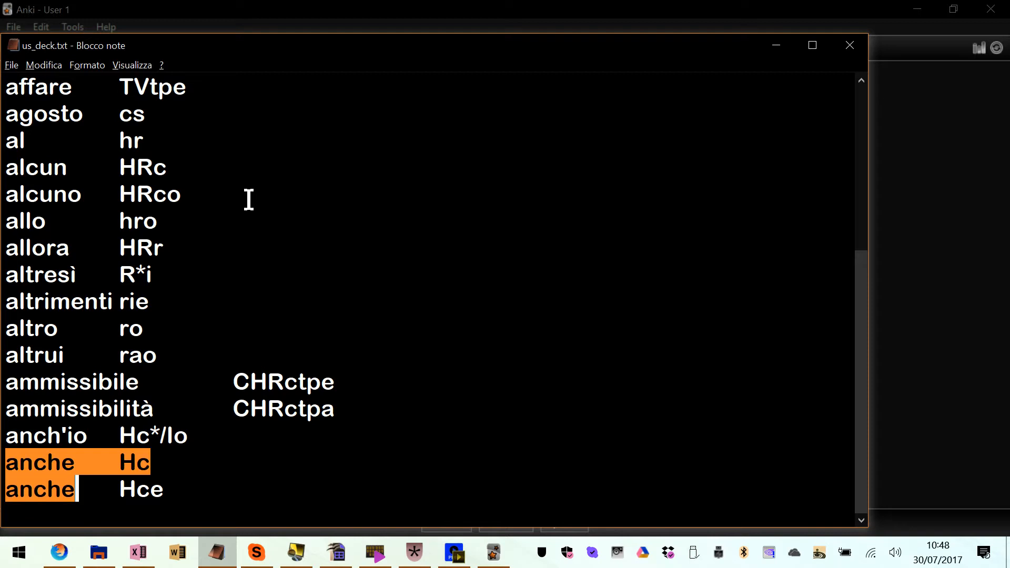
key("Home")
key("Up")
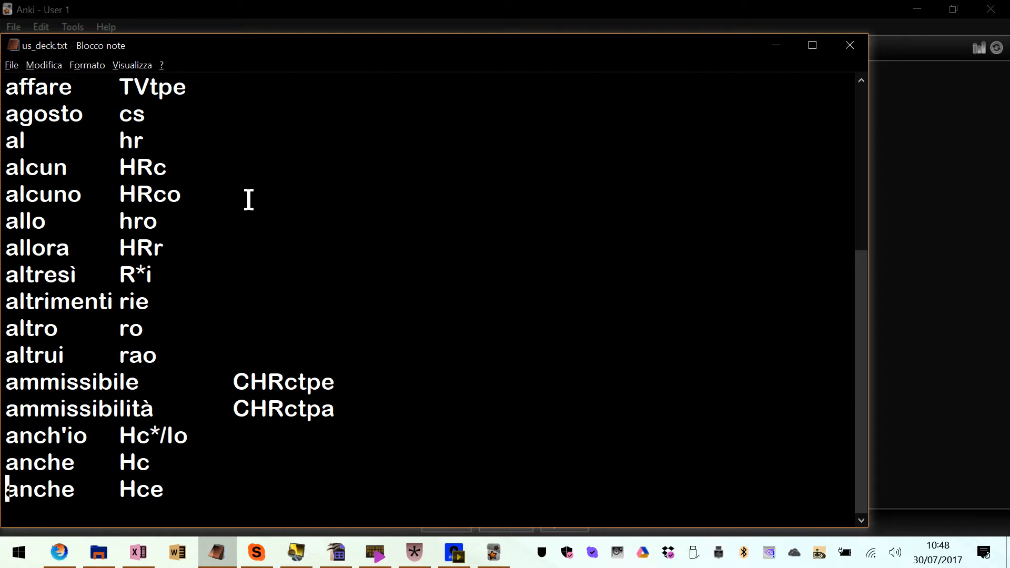
key("shift+Right")
key("shift+Right")
key("shift+Right")
key("shift+Down")
key("shift+Right")
key("shift+Right")
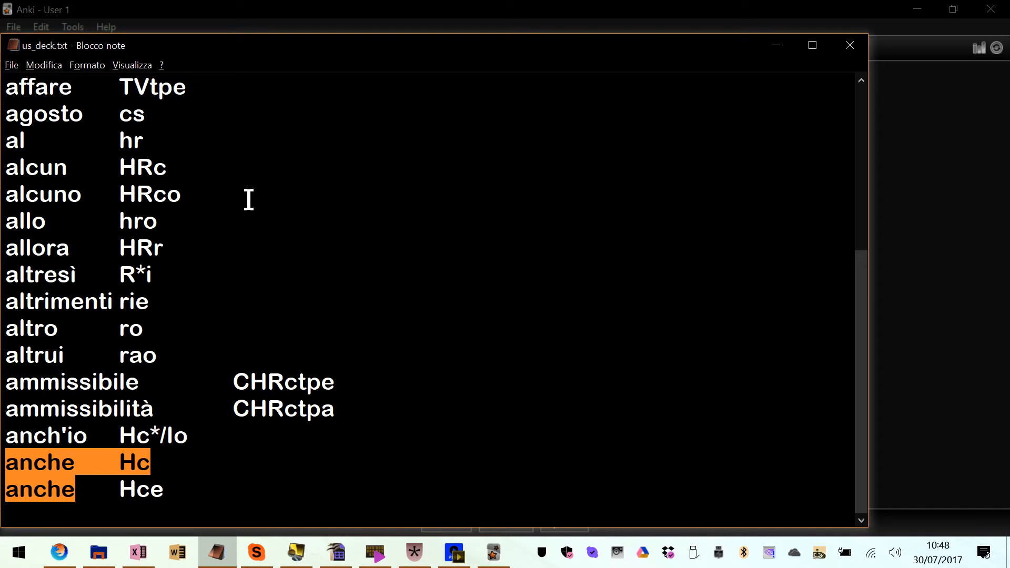
Start studying the US Steno deck in Anki, answer the abbastanza card with "Abbastanza", review the comparison and outline, and rate it Good
key("alt+Tab")
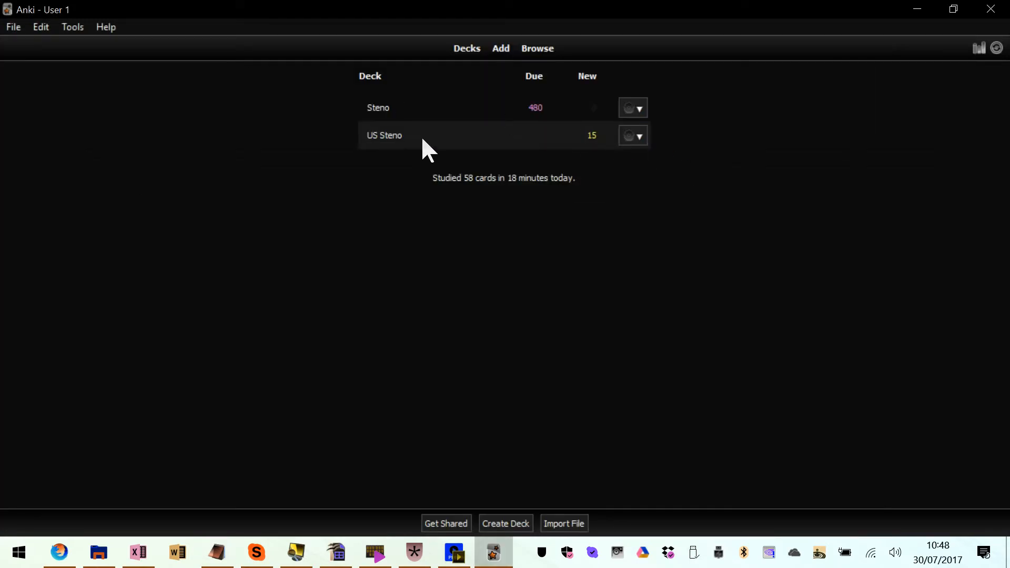
left_click(389, 137)
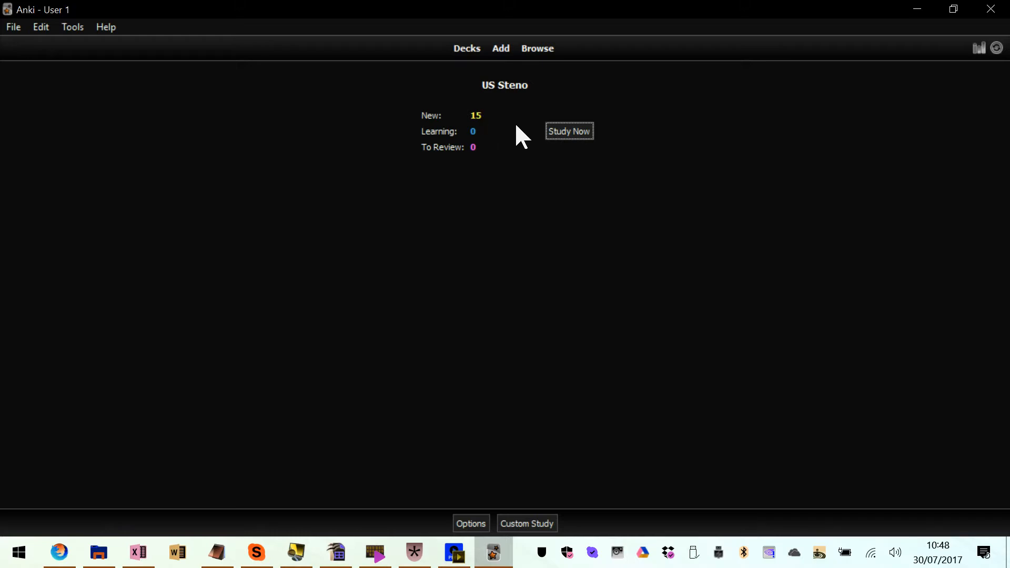
left_click(564, 133)
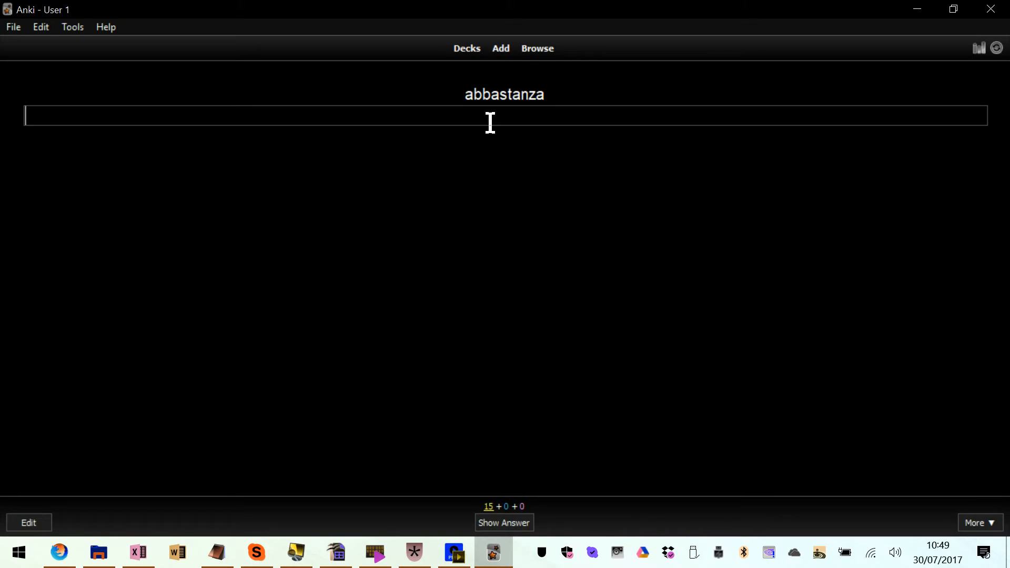
type("Abbastanza")
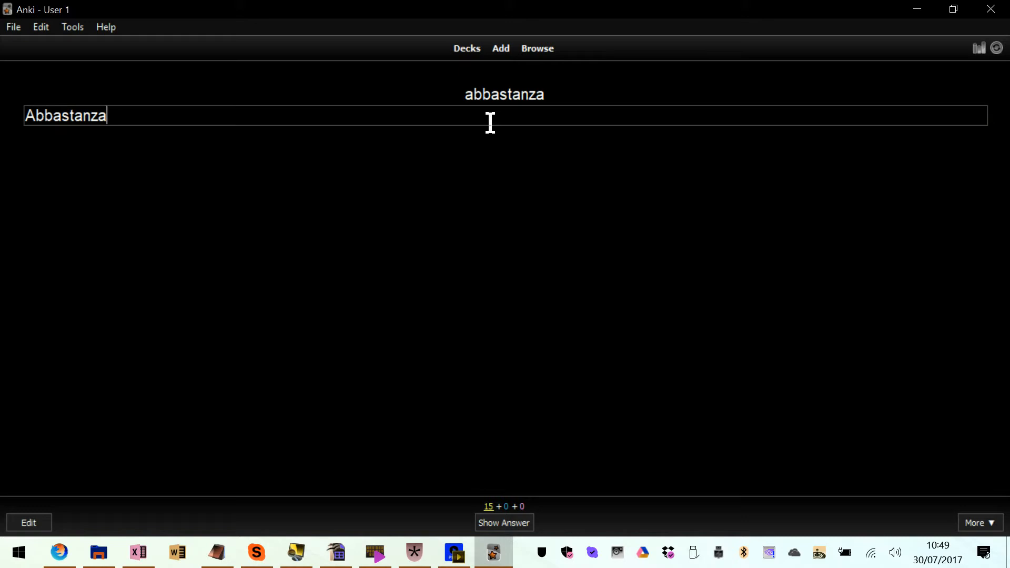
key("Return")
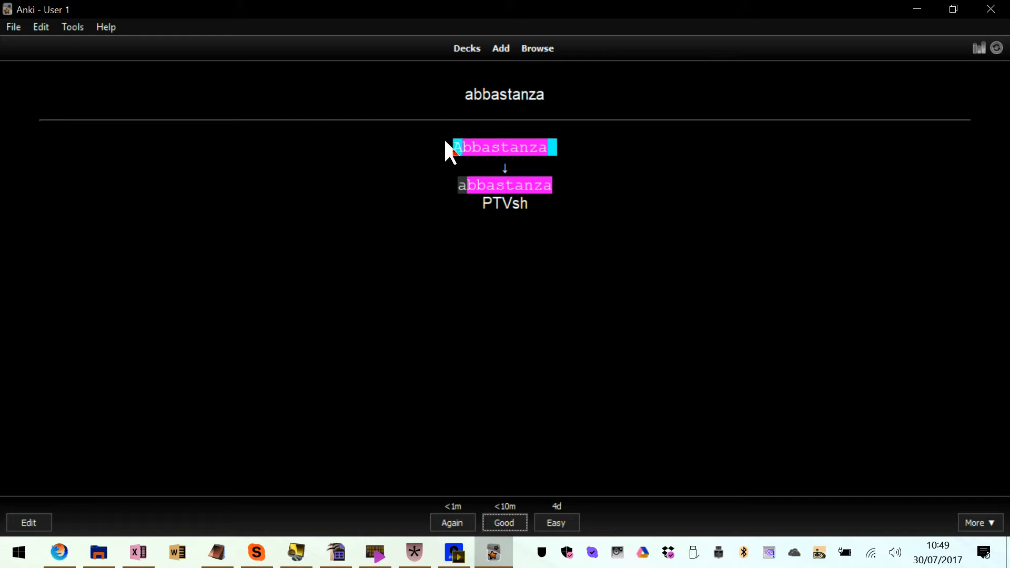
left_click_drag(452, 146, 467, 145)
left_click_drag(482, 203, 539, 199)
left_click(539, 200)
key("Return")
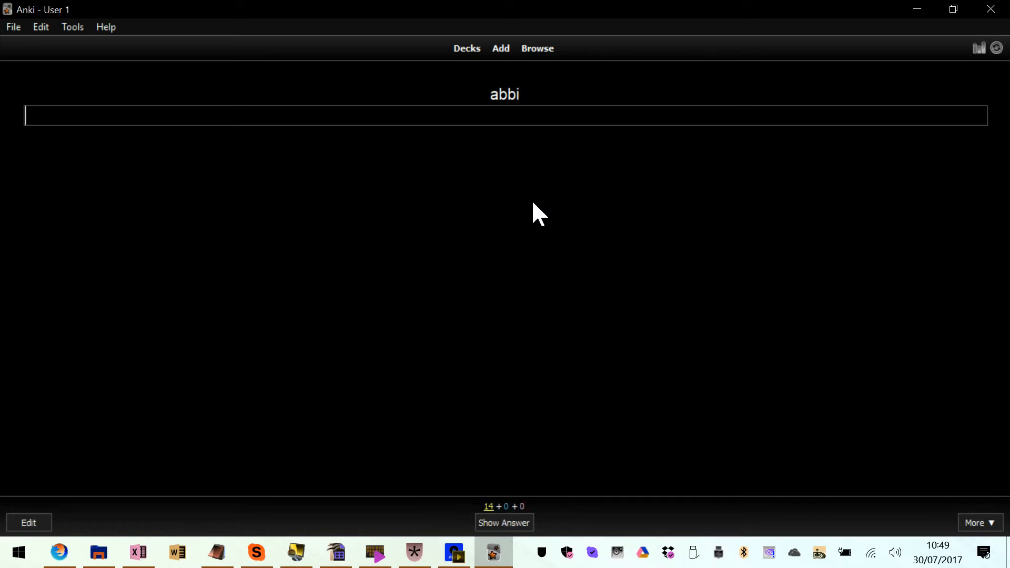
Answer the next two cards with "abbi" and "abbia", rating each Good
type("abbi")
key("Return")
key("Return")
type("abbia")
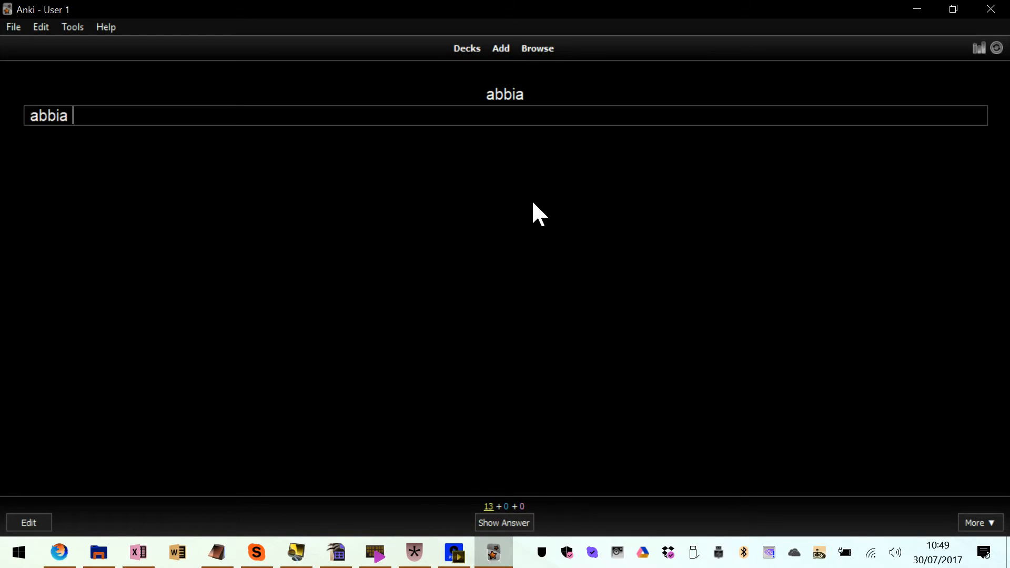
key("Return")
key("Return")
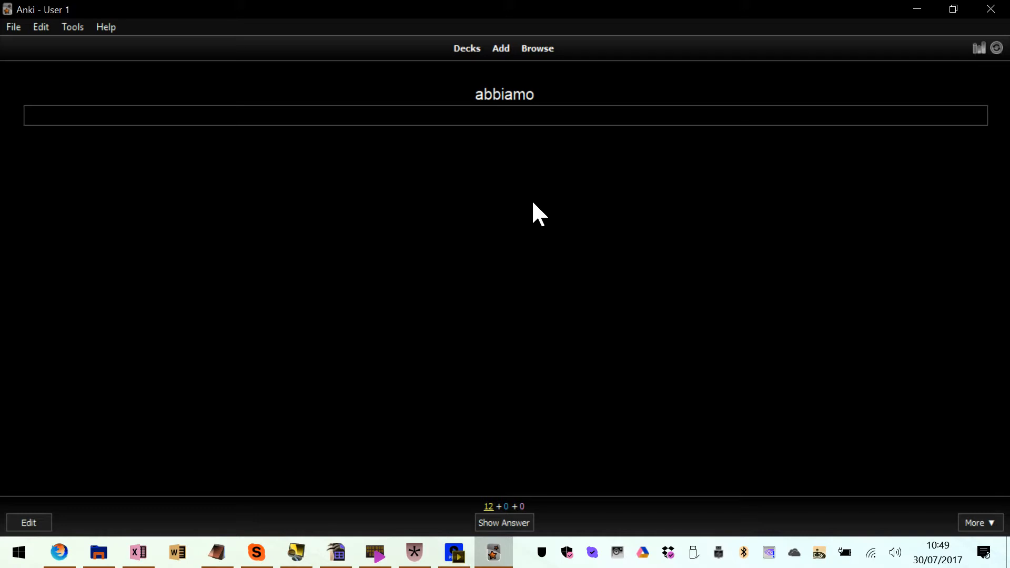
Answer the abbiamo card with the misspelling "biaemo", check the comparison and rate the card Good
type("abbiamo")
key("BackSpace")
key("BackSpace")
key("BackSpace")
key("BackSpace")
key("BackSpace")
key("BackSpace")
key("BackSpace")
type("biaemo")
key("Return")
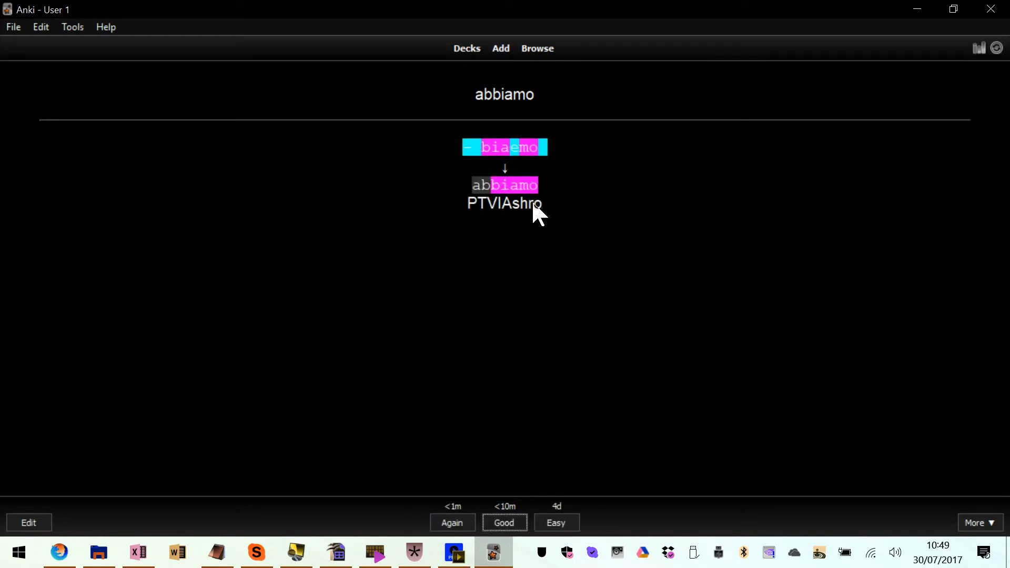
key("Return")
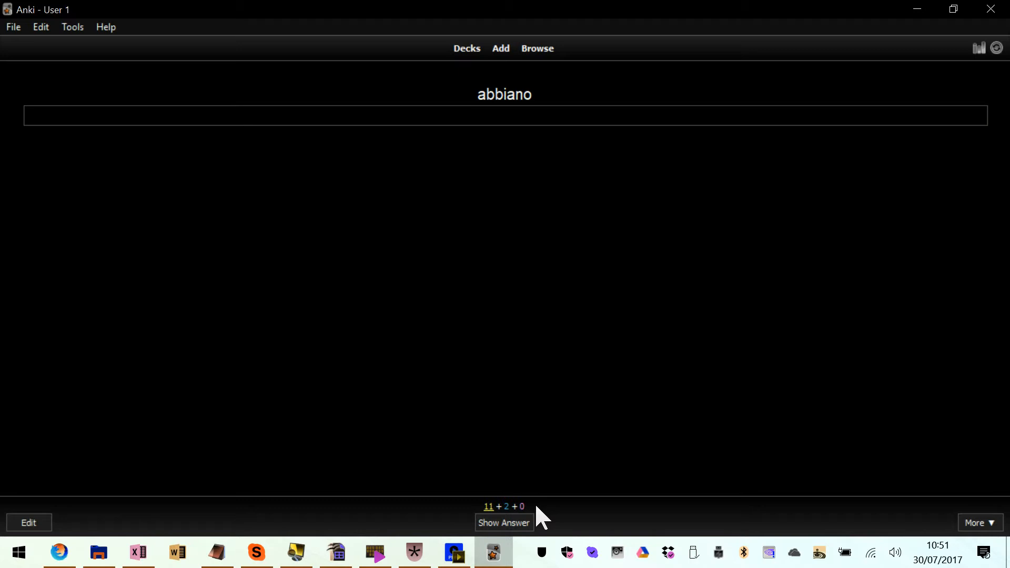
key("space")
key("s")
key("o")
key("space")
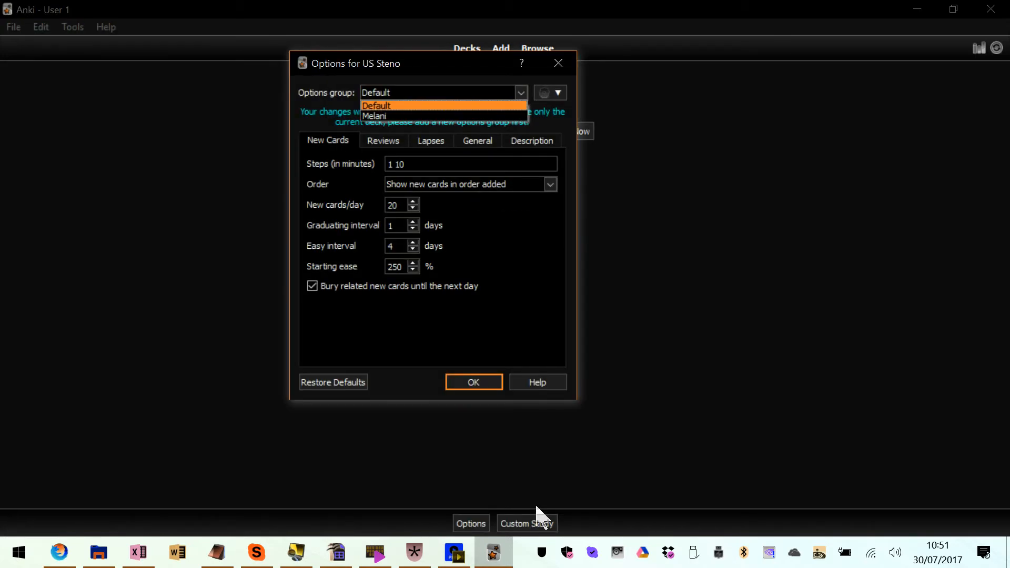
key("Return")
key("Return")
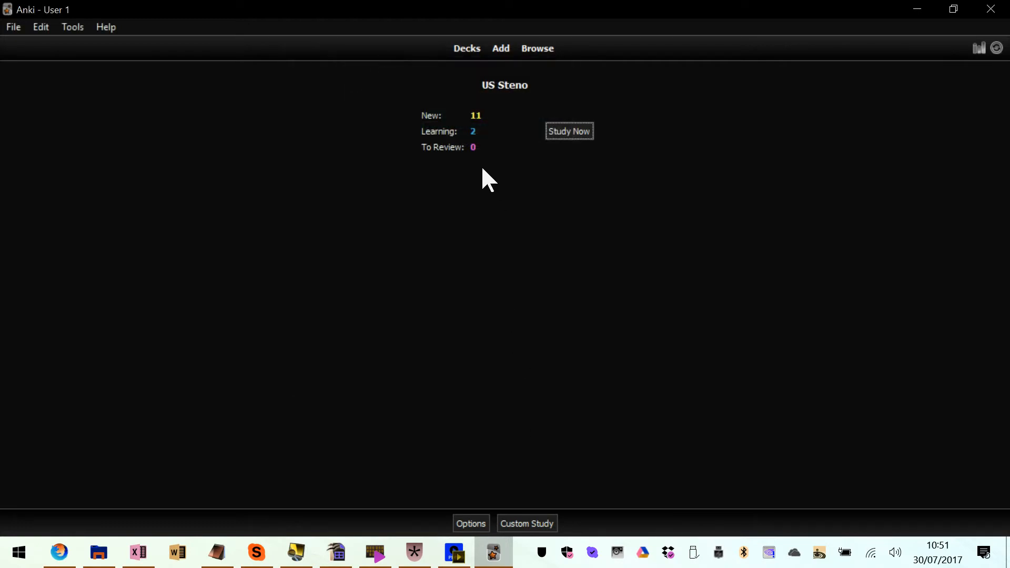
Resume studying the US Steno deck, answer the abbiamo card with "abbiamo" and rate it Good
left_click(564, 135)
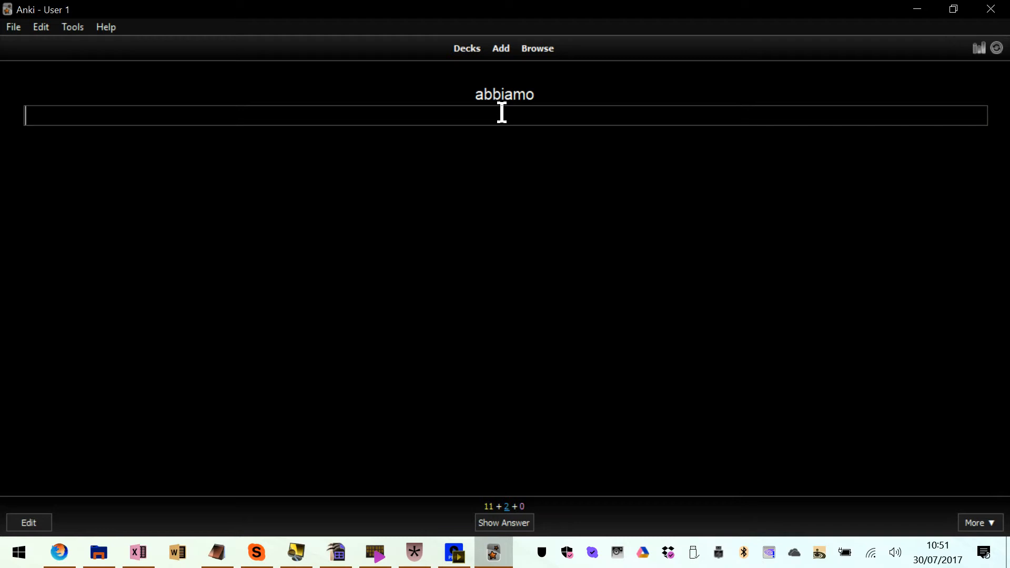
type("abbiamo")
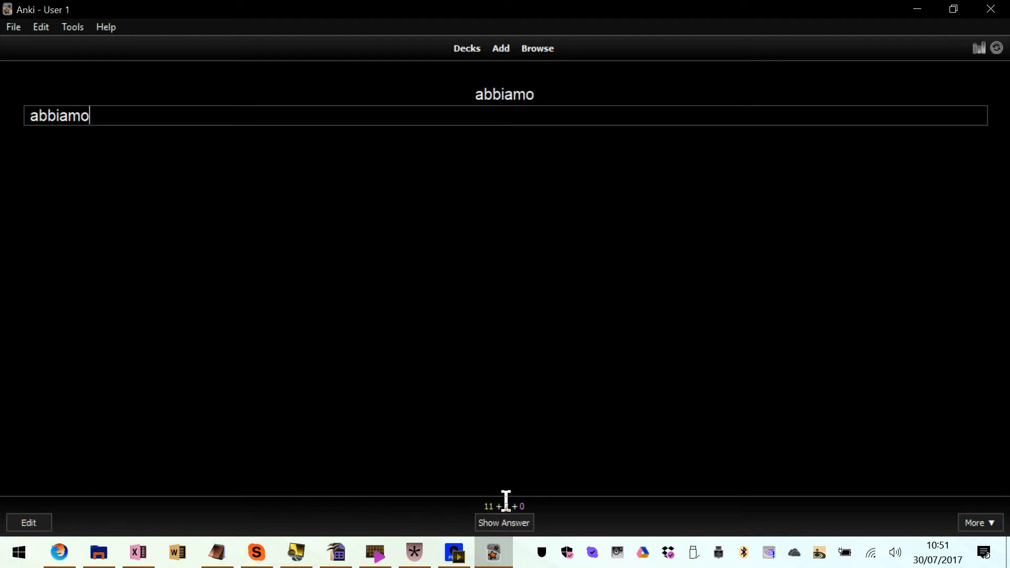
key("Return")
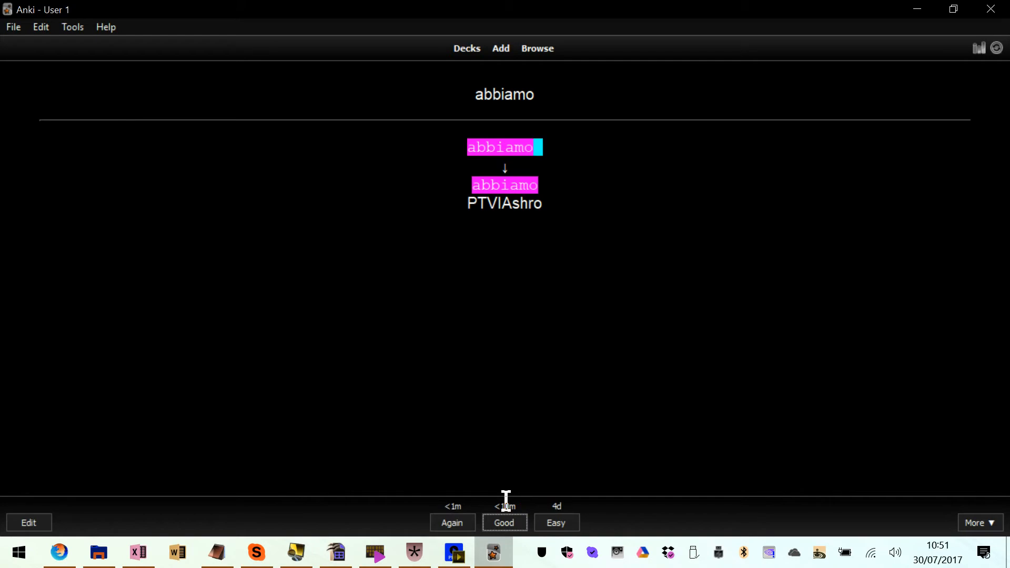
key("Return")
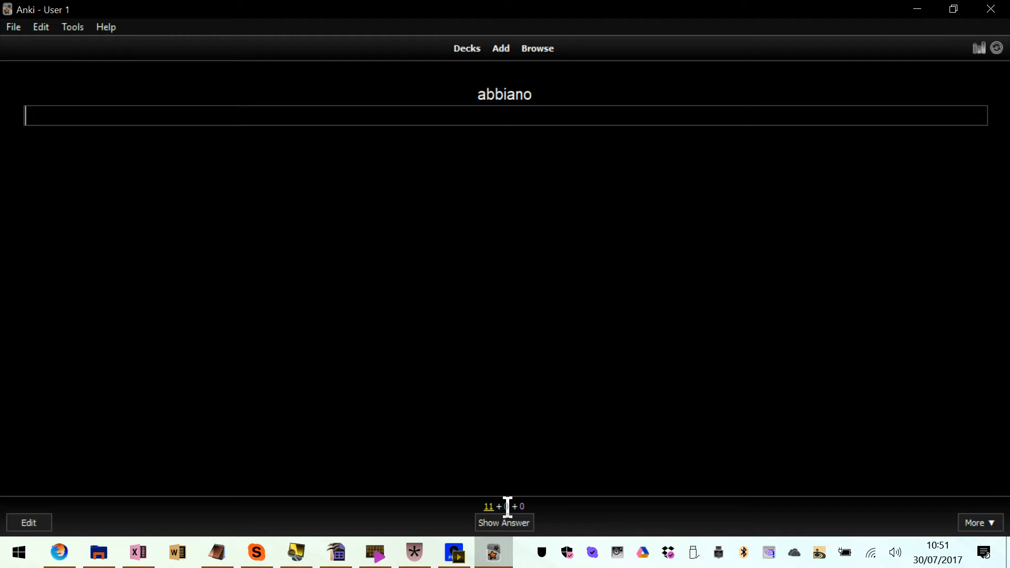
Answer the abbiano card with "abbiano" and the abbiate card with "biaete", rating each Good
type("abbiano")
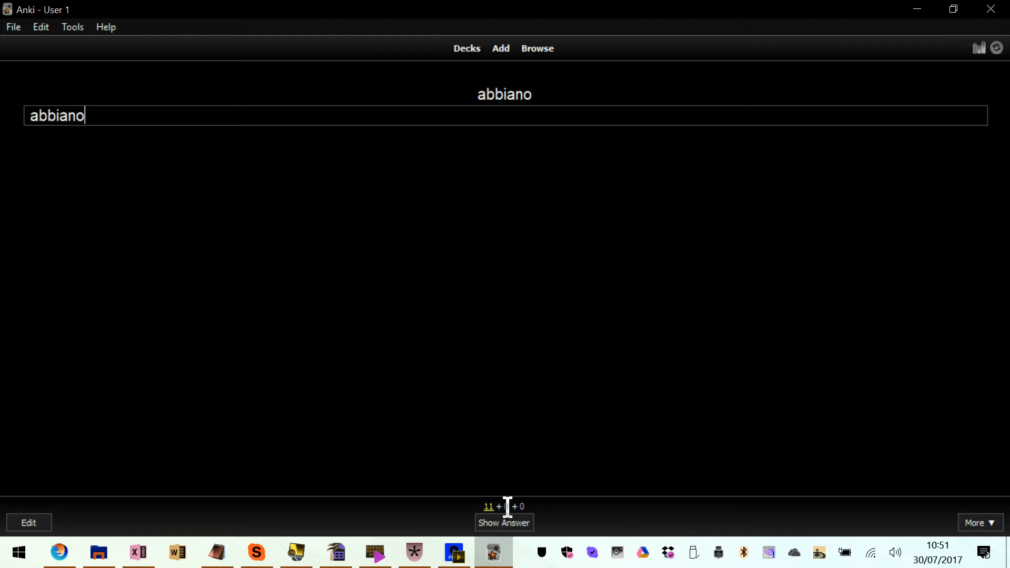
key("Return")
key("Return")
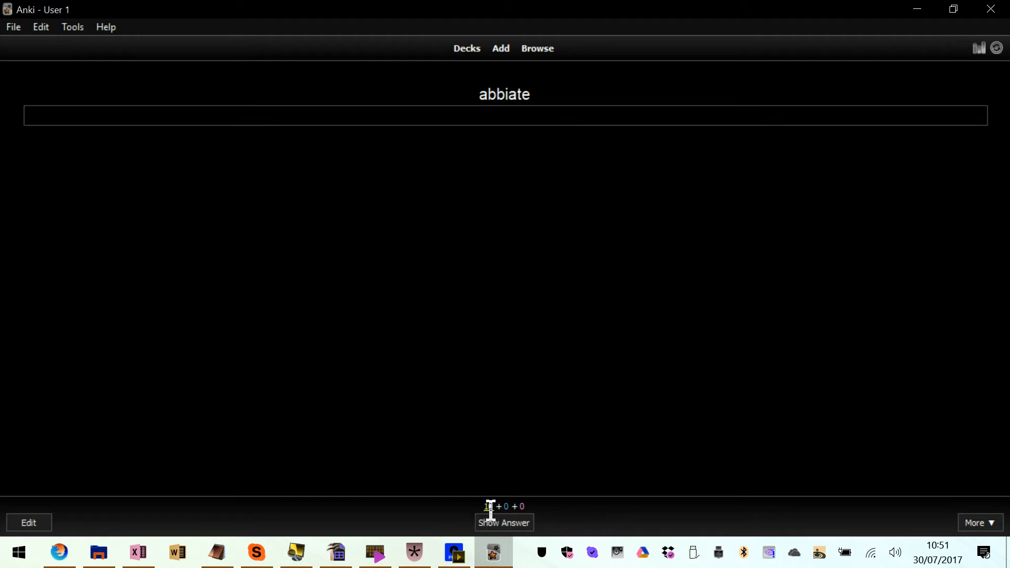
type("biaete")
key("Return")
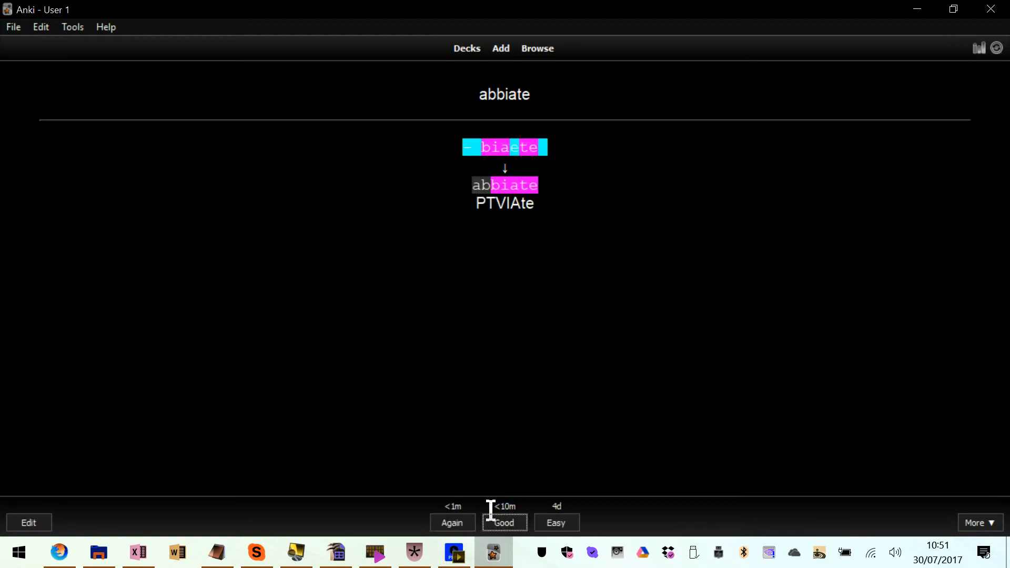
key("Return")
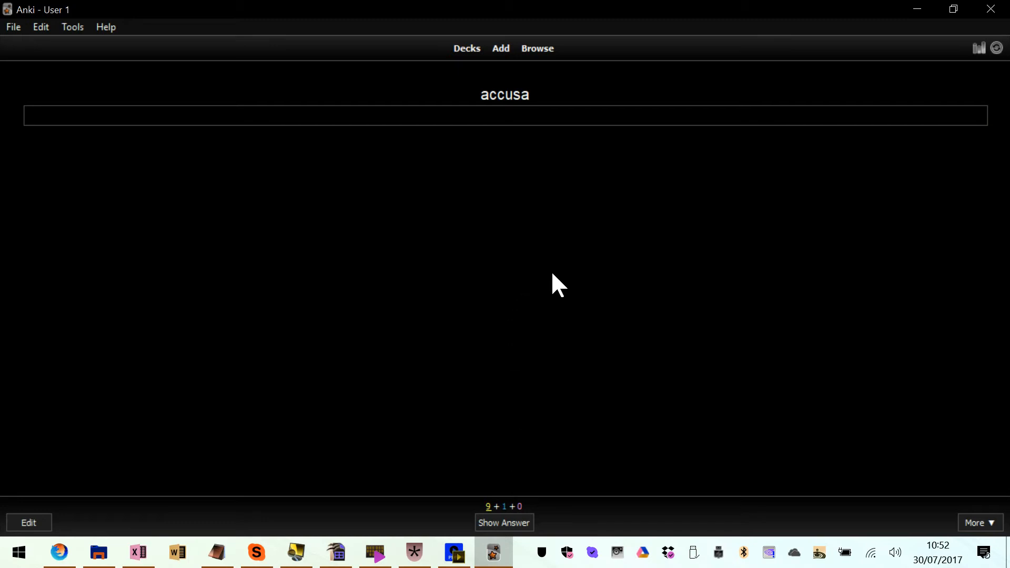
Switch to us_deck.txt in Notepad and replace its whole content with the lines "1 2 3", "Return" and "Spacebar"
key("alt+Tab")
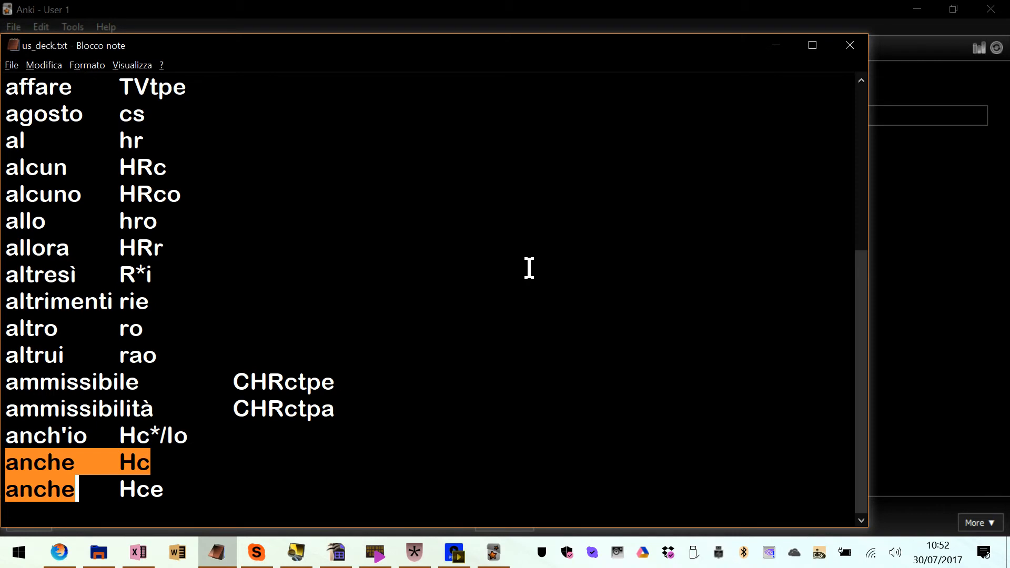
key("ctrl+a")
key("Delete")
type("1 2 3")
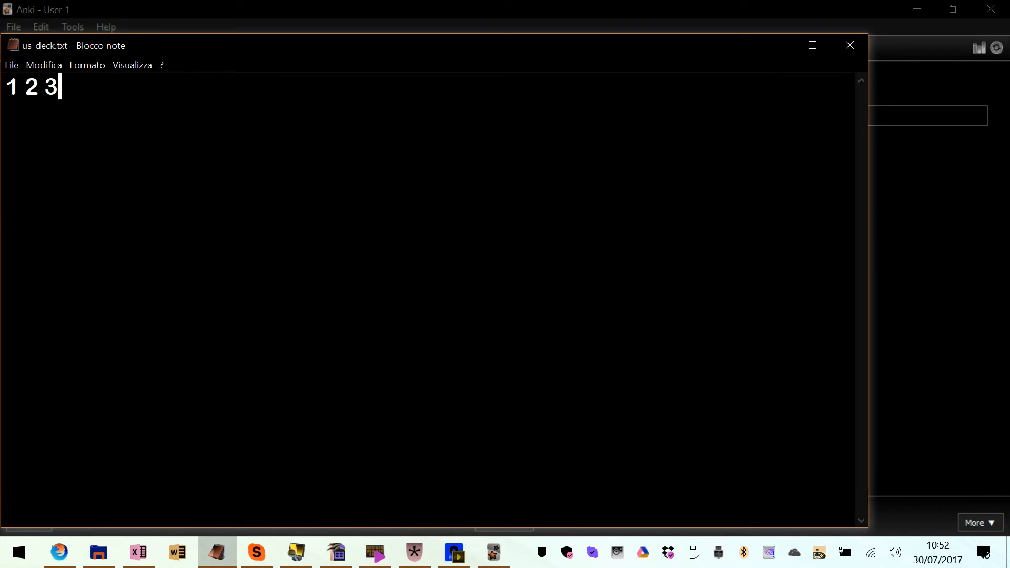
key("Return")
type("Return")
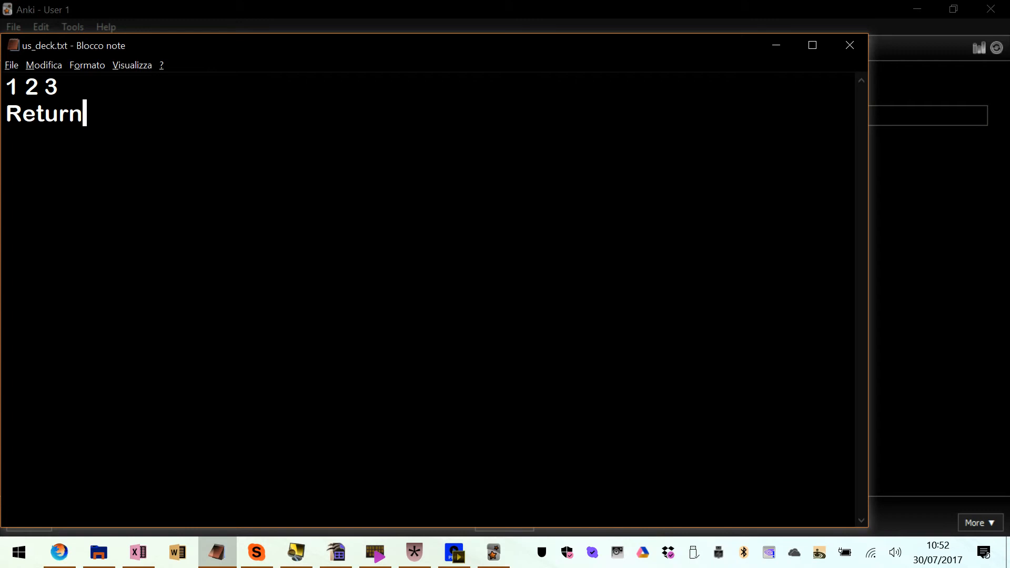
key("Return")
type("Spacebar")
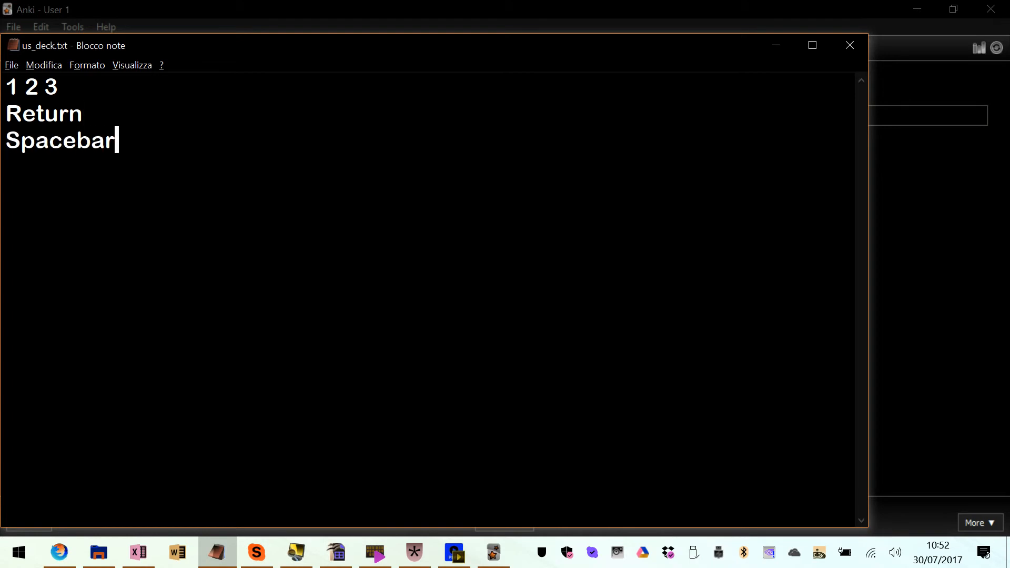
Add the line "keyboard key" at the end of the notes, separated by a blank line
key("shift+Home")
key("shift+Up")
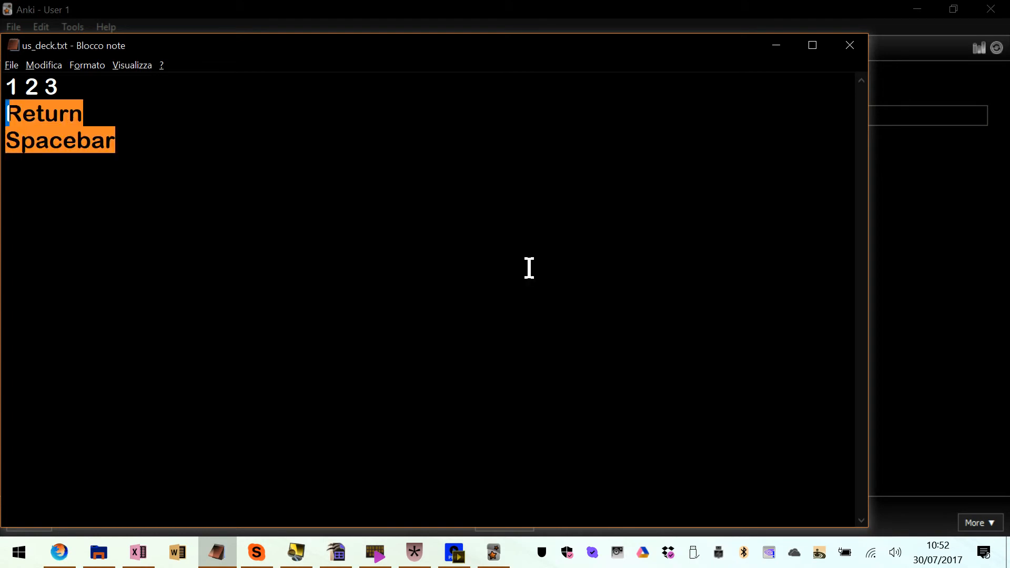
key("Up")
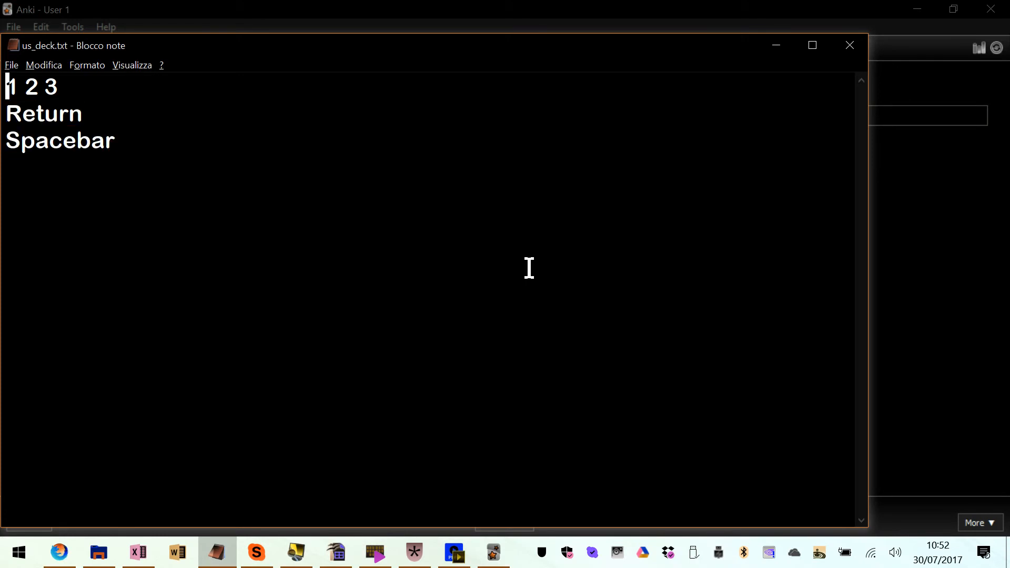
key("Right")
key("Right")
key("Right")
key("Right")
key("ctrl+End")
key("Return")
type("K")
key("BackSpace")
key("BackSpace")
key("Return")
type("keyboard key")
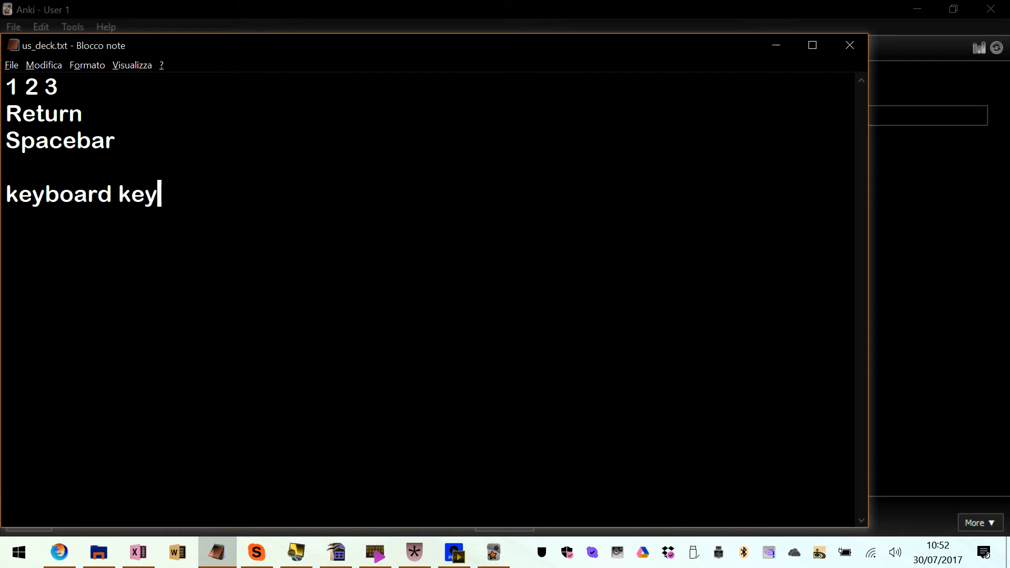
key("ctrl+Home")
key("Right")
key("Right")
key("Right")
key("Right")
right_click(30, 550)
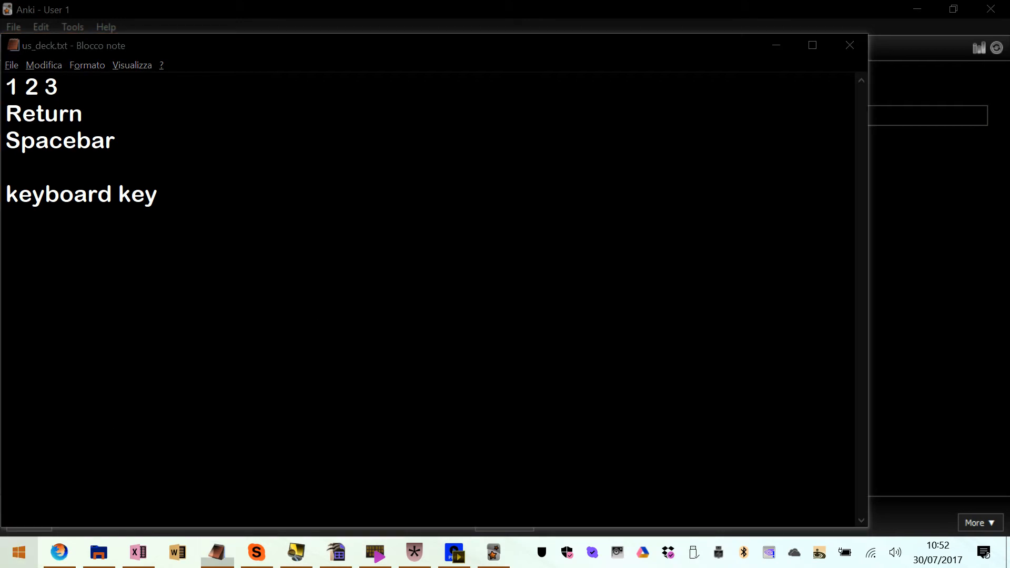
key("Escape")
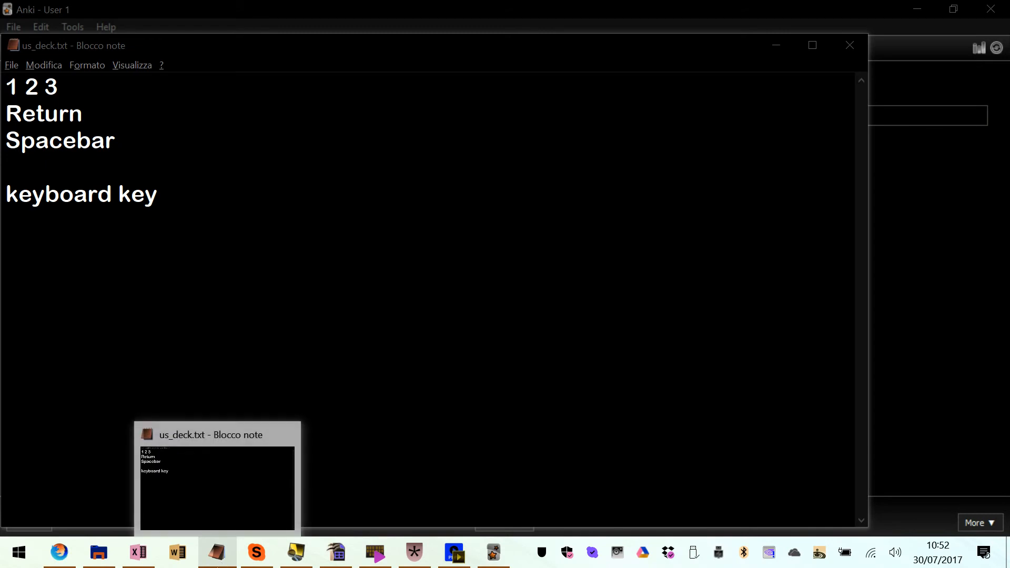
Switch to Plover, open the anki.json dictionary to examine its strokes and translations, including the Return entry, and close the editor
left_click(415, 552)
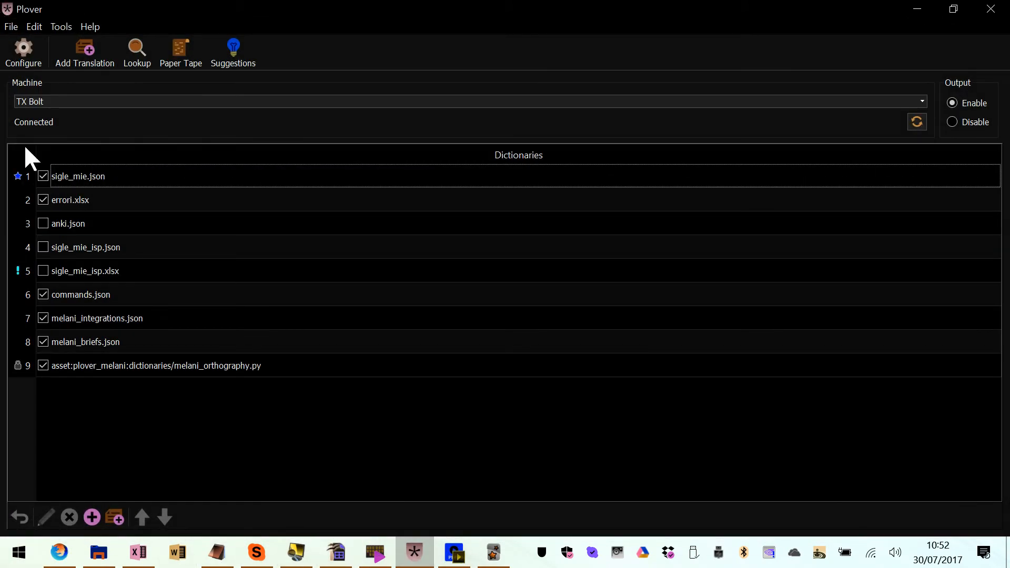
left_click(92, 224)
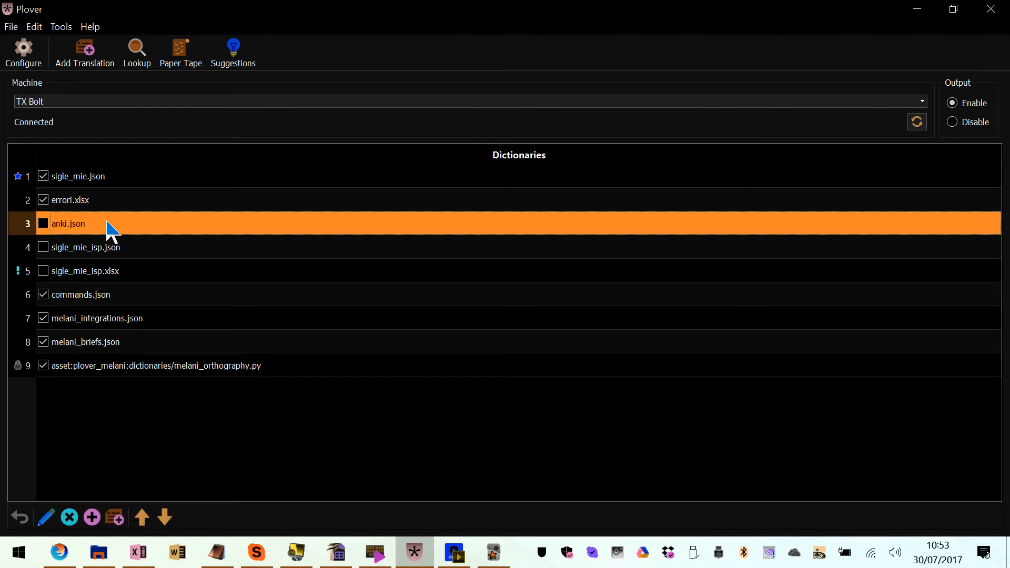
double_click(105, 223)
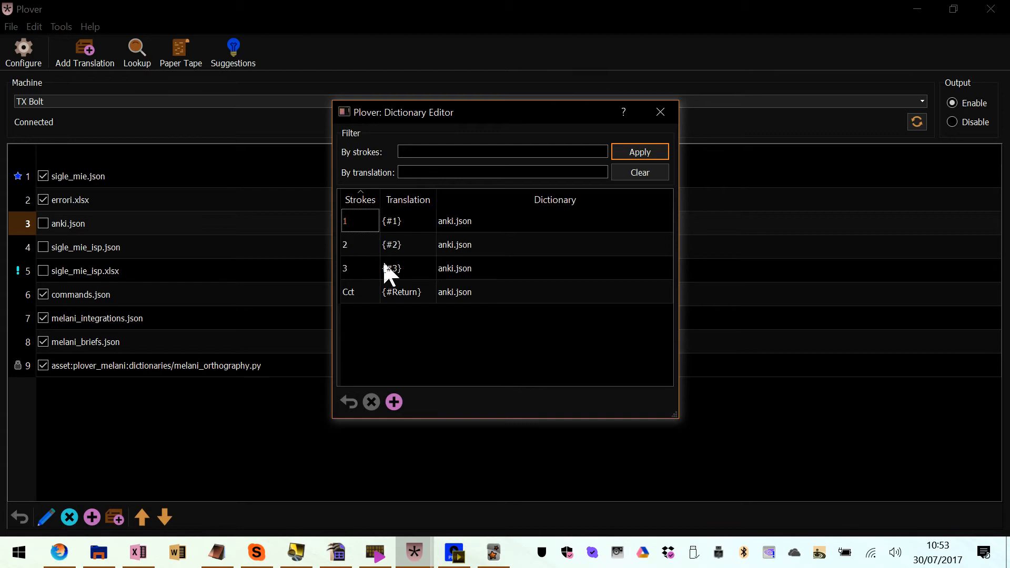
left_click(353, 286)
left_click(398, 316)
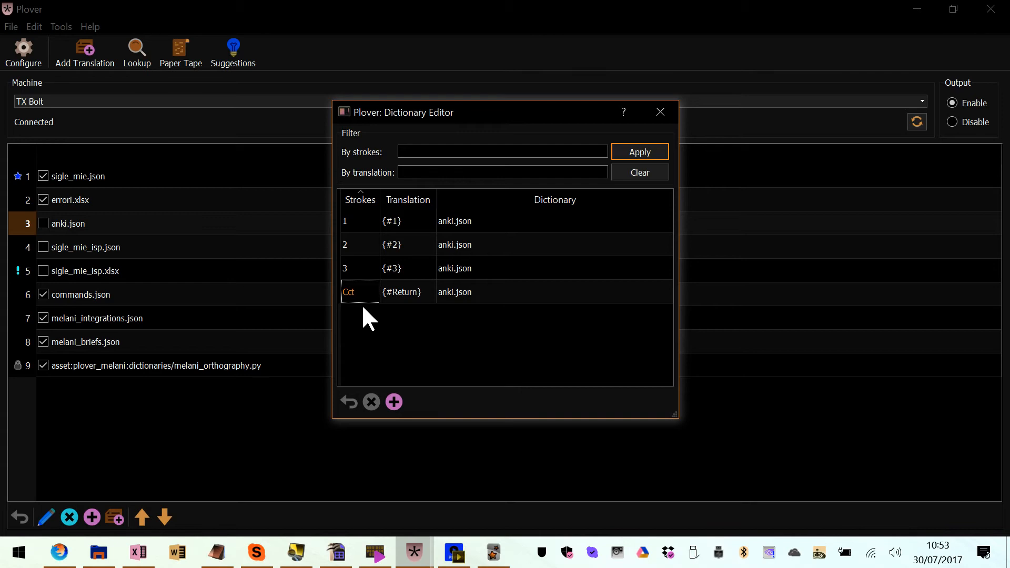
key("Escape")
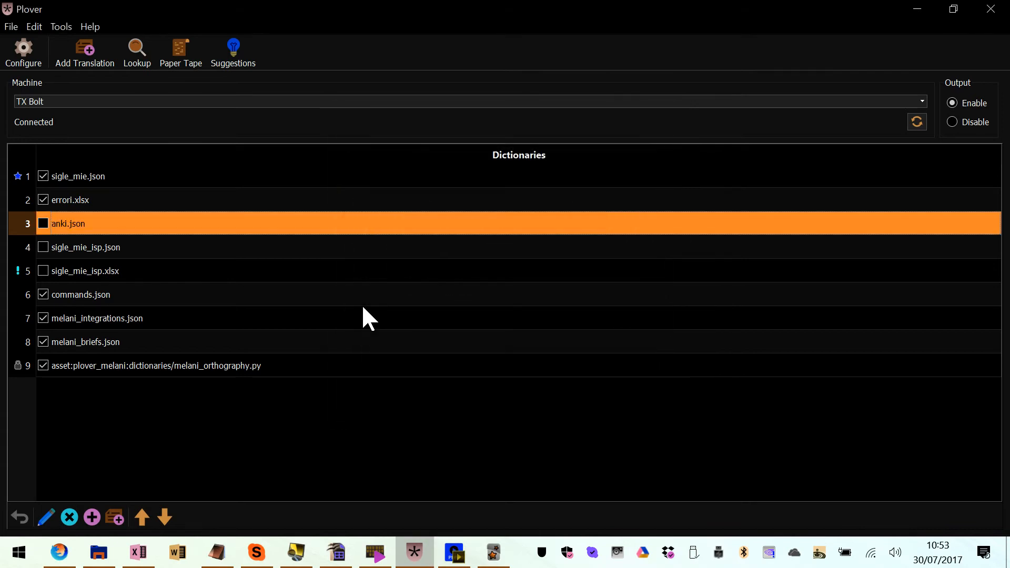
Switch back to the Anki study session and highlight the word accusa on the current card
key("alt+Tab")
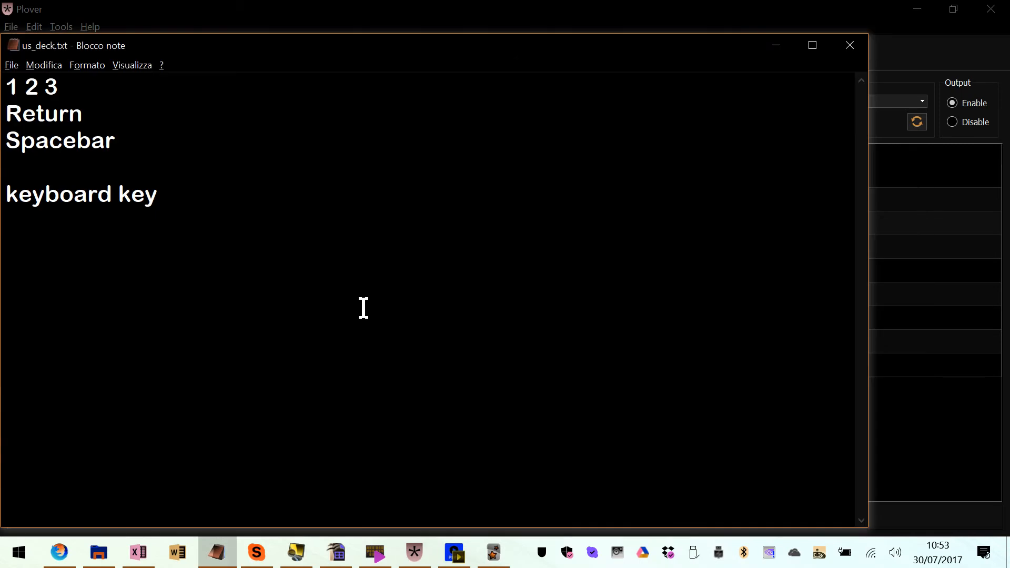
key("alt+Tab")
key("Tab")
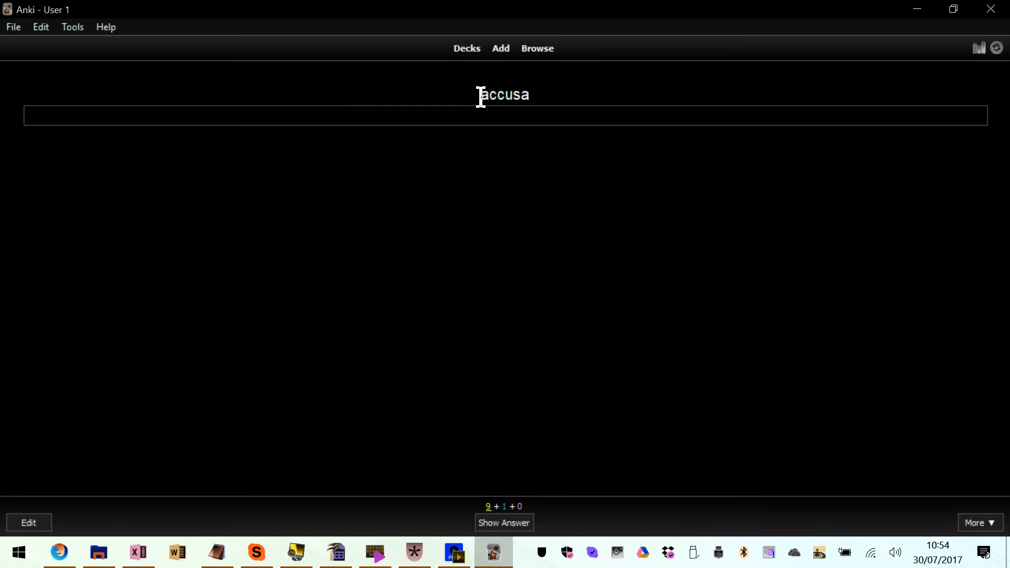
left_click_drag(481, 96, 530, 84)
left_click(531, 90)
left_click(484, 118)
left_click_drag(480, 92, 530, 90)
Start installing an add-on in Anki and open the AnkiWeb shared add-ons page in the browser
left_click(74, 28)
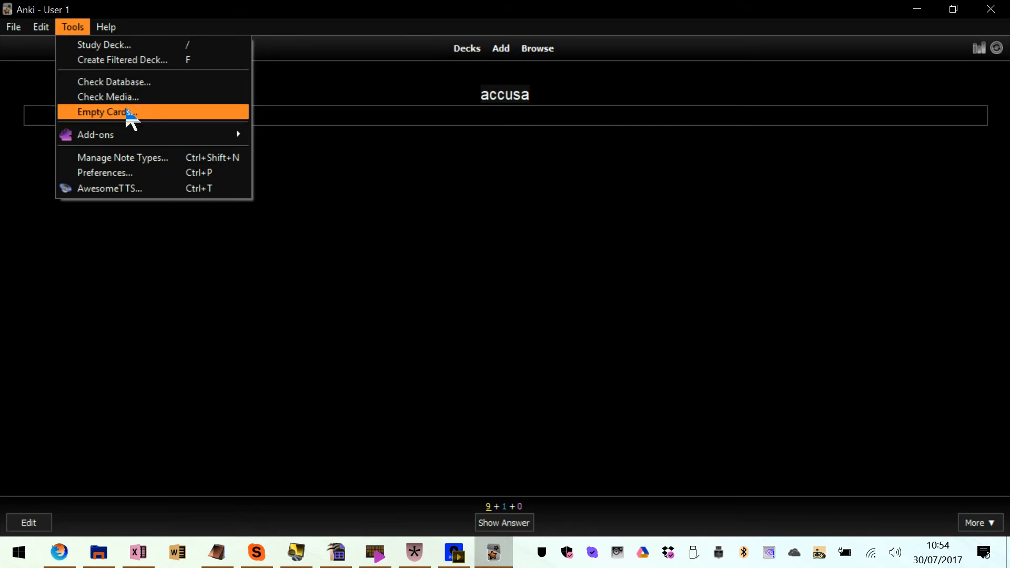
mouse_move(138, 140)
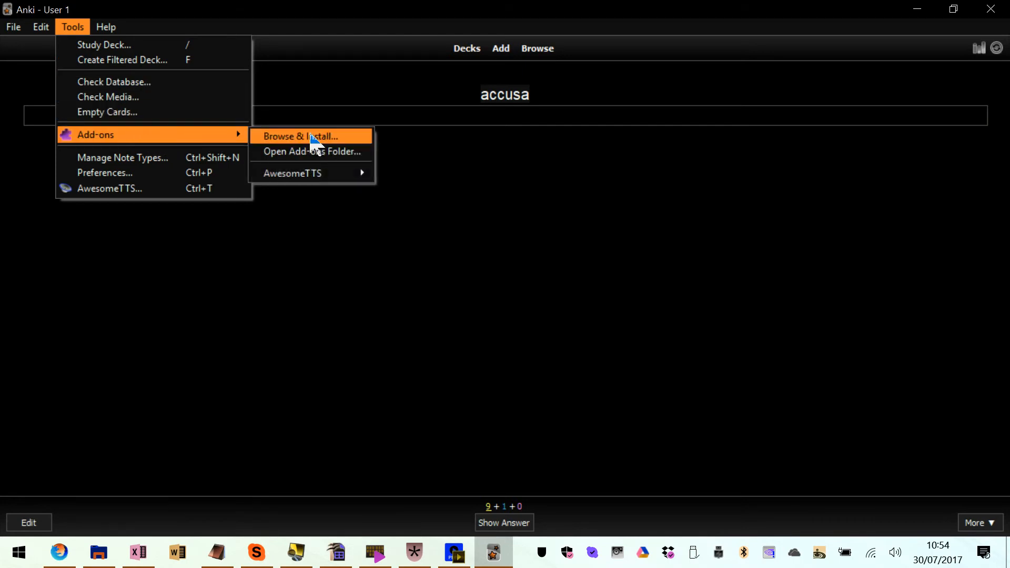
left_click(310, 136)
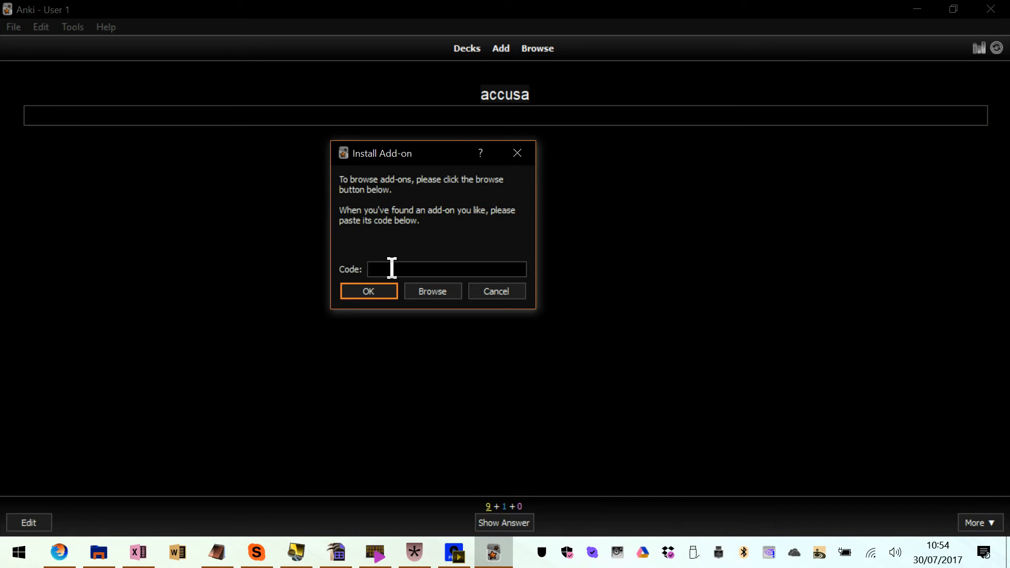
left_click(434, 292)
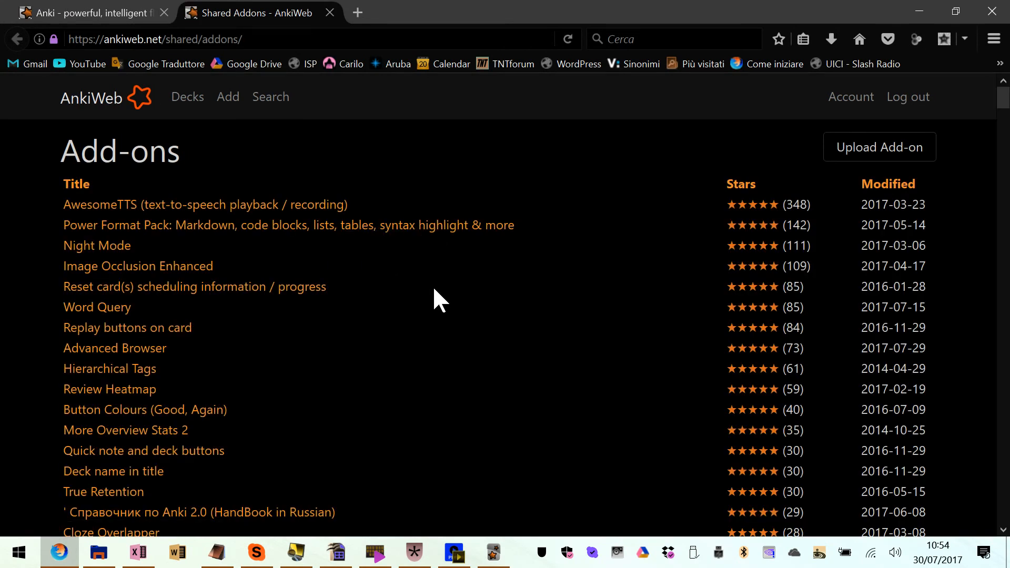
Look through the shared add-ons list and search the page for "TTS"
scroll(84, 404, "down", 20)
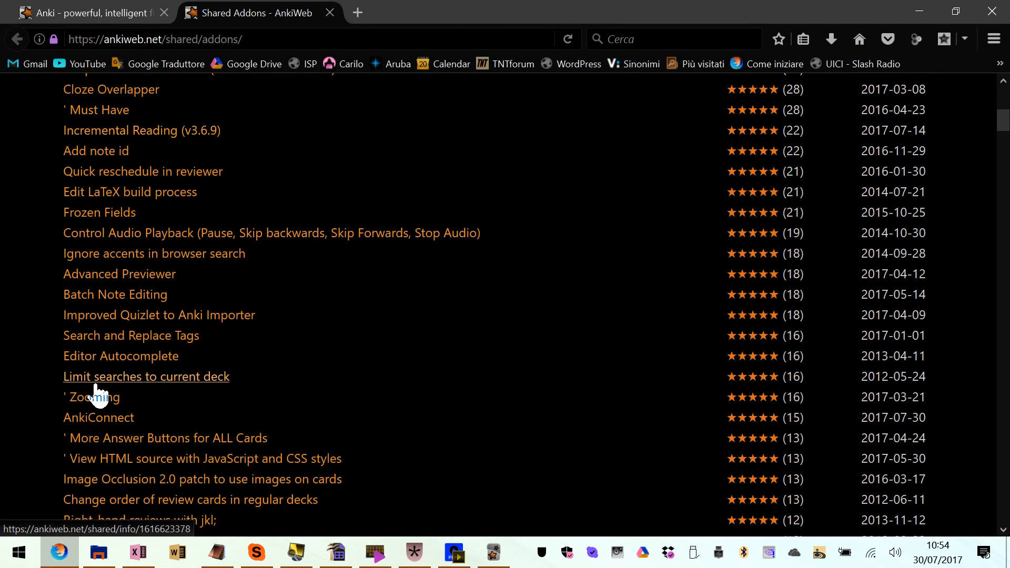
scroll(96, 392, "up", 20)
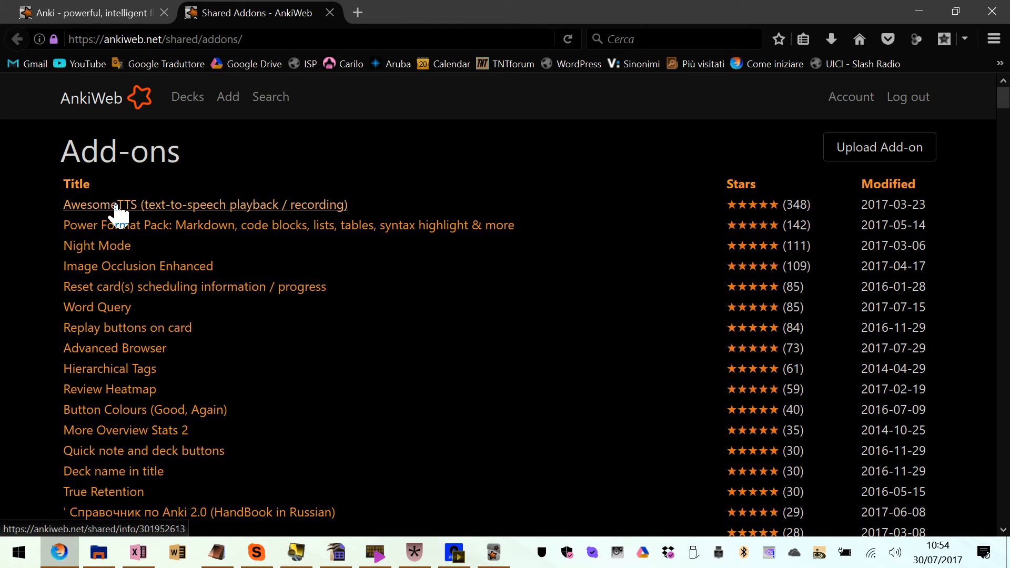
key("ctrl+f")
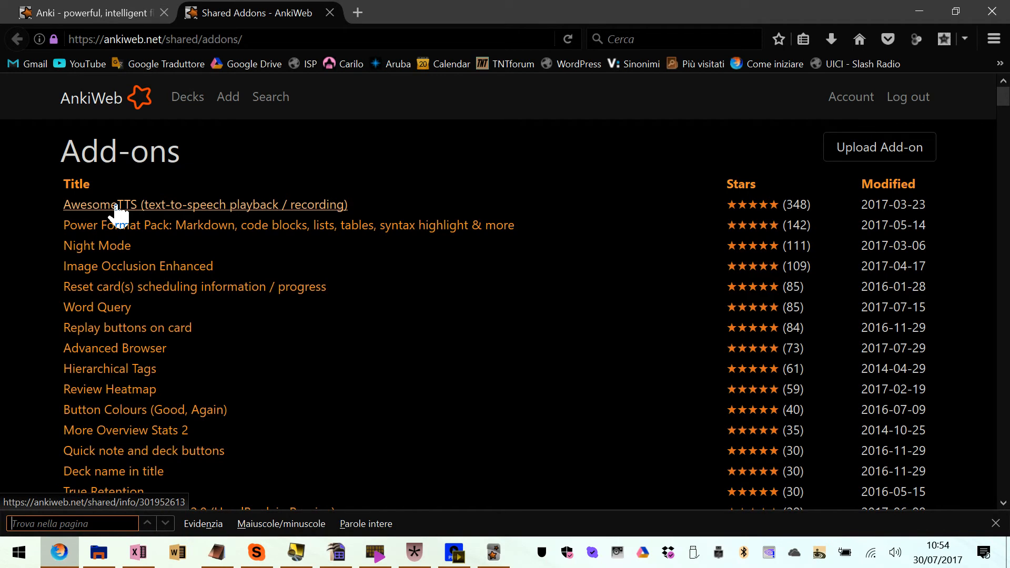
type("TTS")
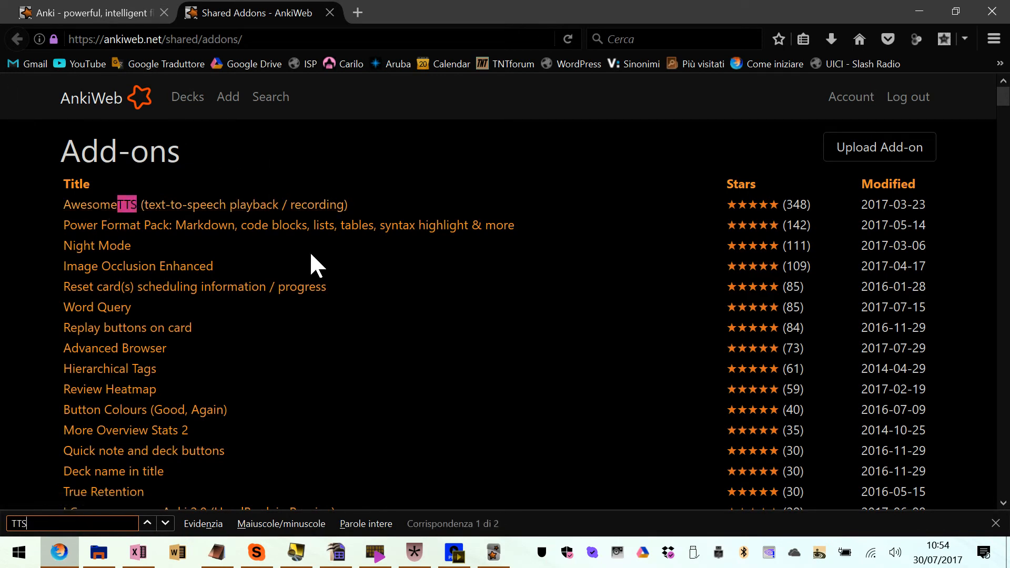
Open the AwesomeTTS add-on page and copy its download code 301952613
left_click(129, 206)
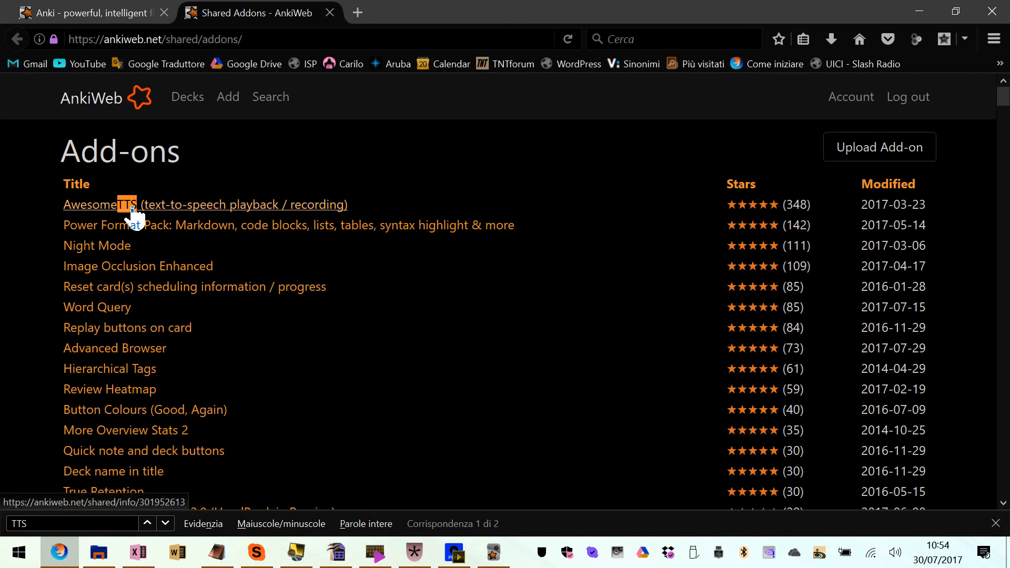
scroll(142, 309, "down", 2)
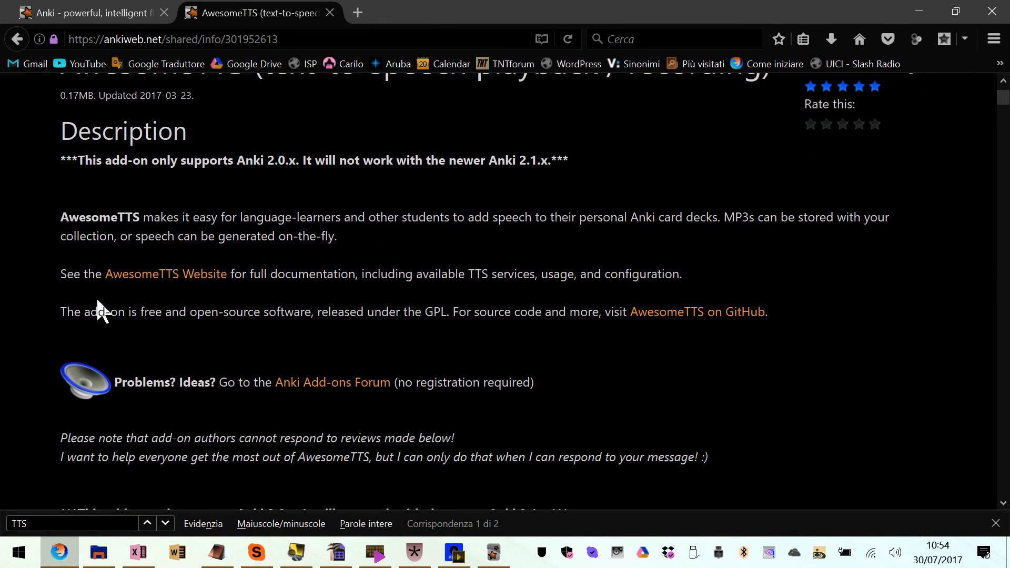
scroll(150, 305, "down", 2)
scroll(154, 310, "down", 2)
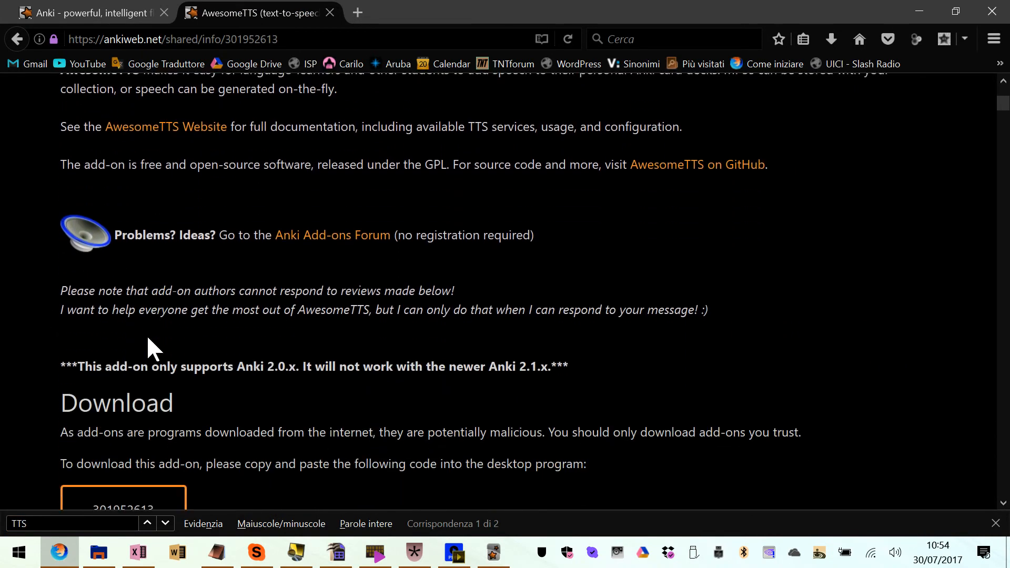
scroll(142, 388, "down", 2)
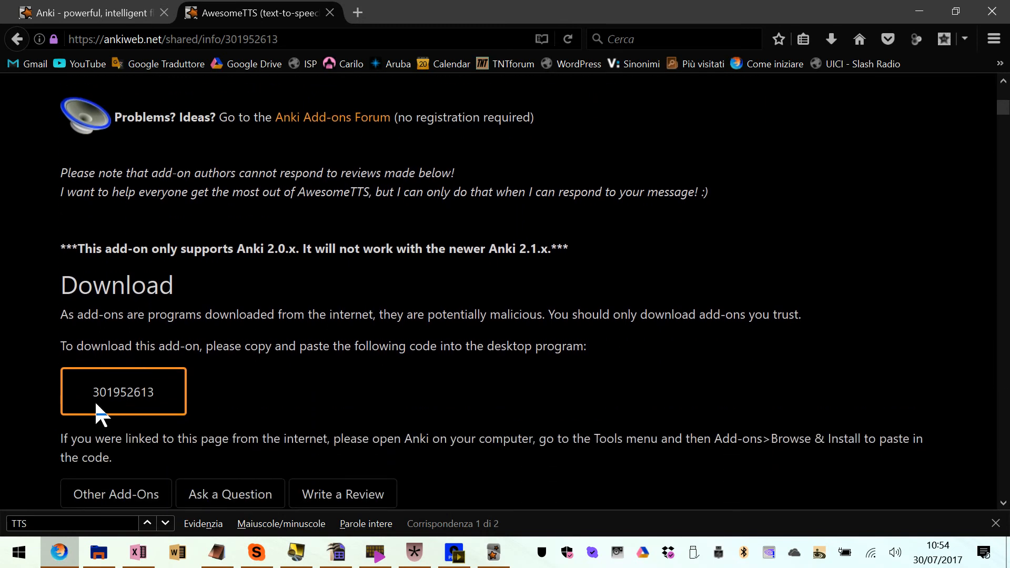
left_click_drag(94, 393, 158, 390)
key("ctrl+c")
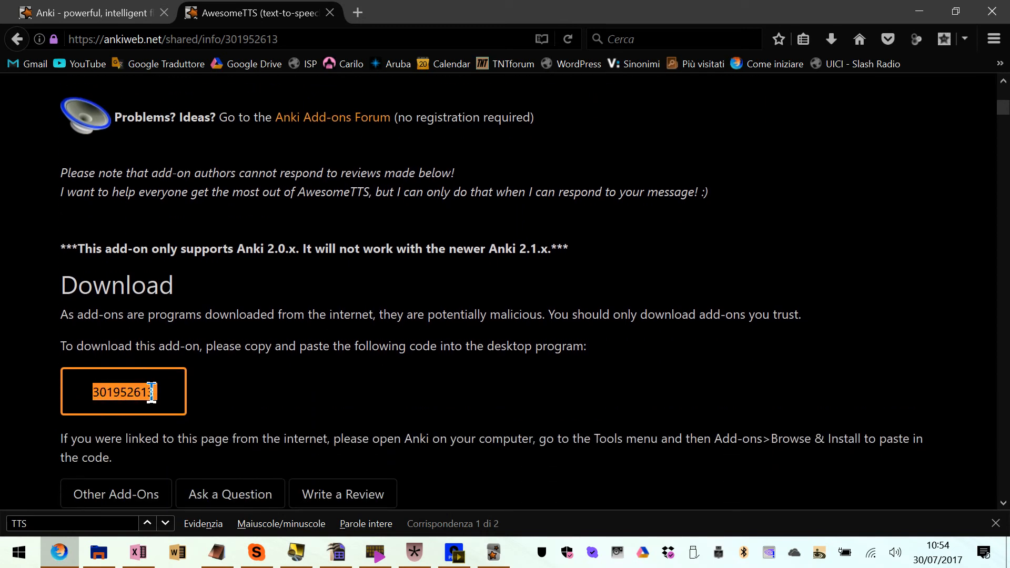
Switch back to Anki, enter the add-on code 301952613 and close the Install Add-on dialog
key("alt+Tab")
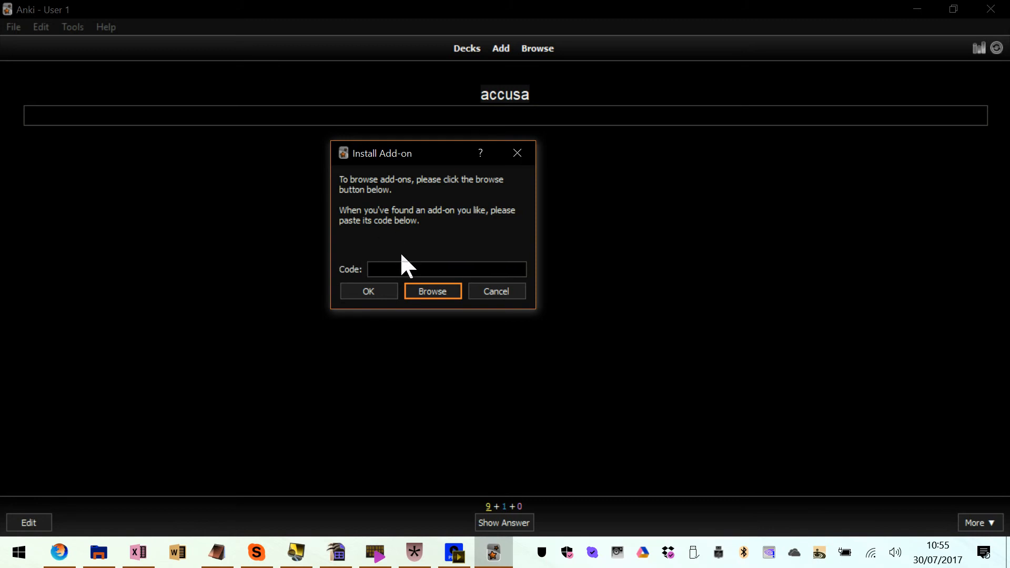
left_click(392, 268)
key("ctrl+v")
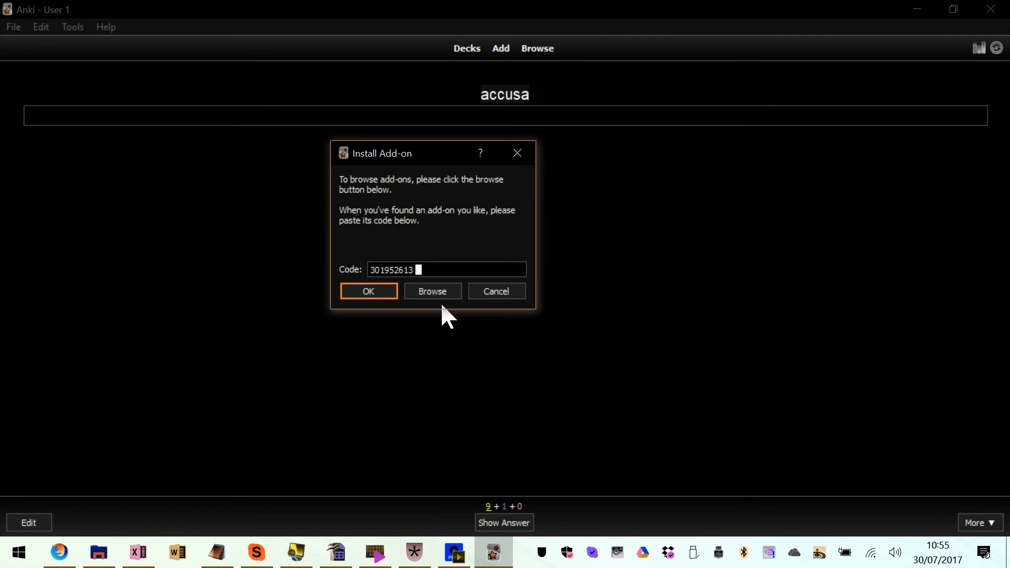
key("Return")
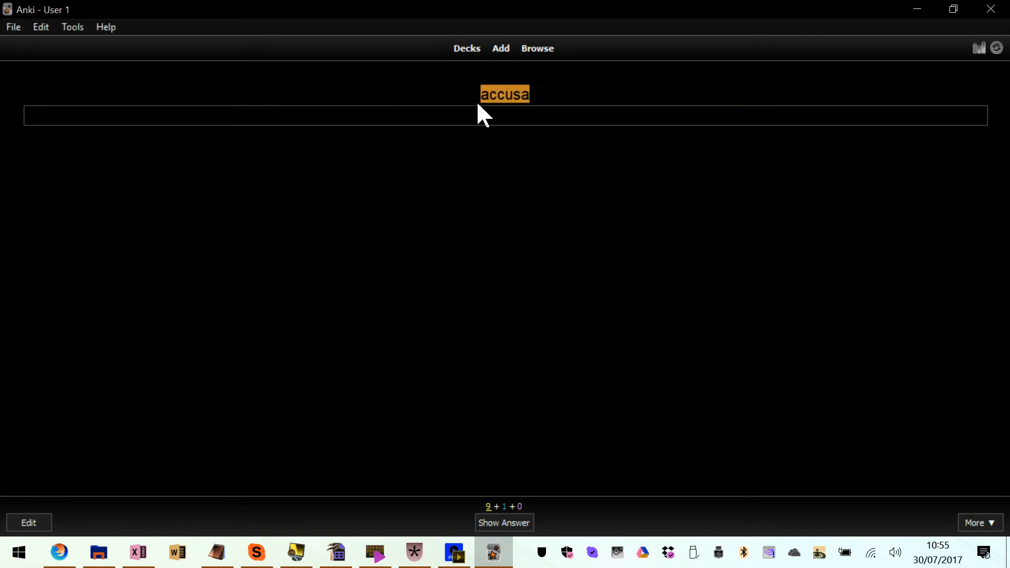
Return to the deck list and start a study session for the US Steno deck
left_click(467, 48)
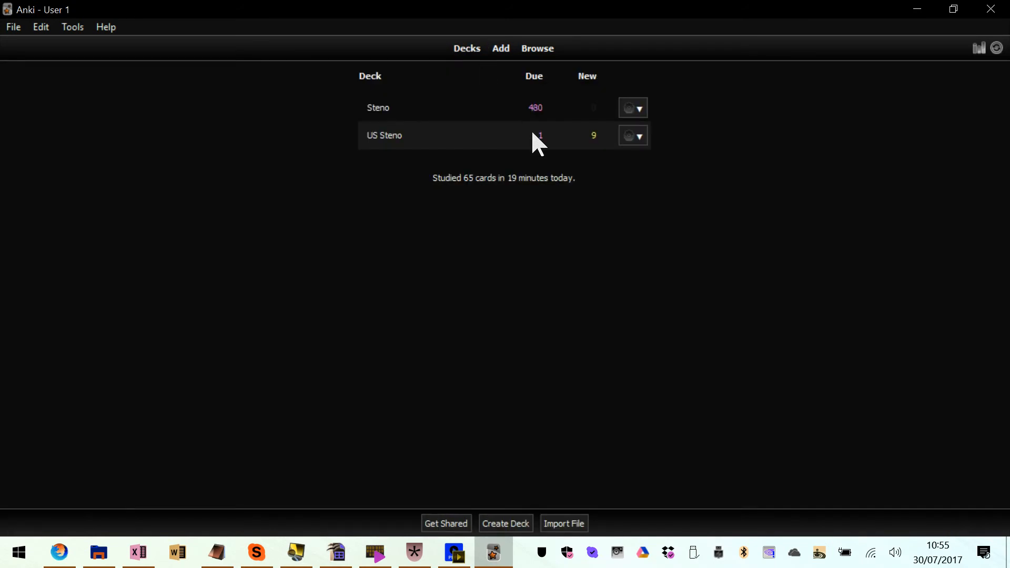
left_click(381, 135)
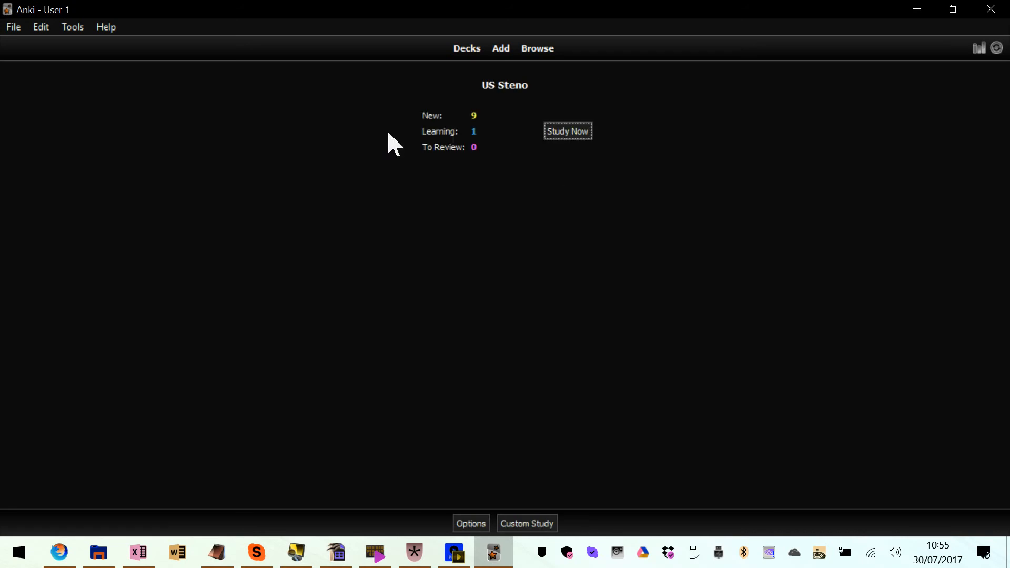
left_click(559, 132)
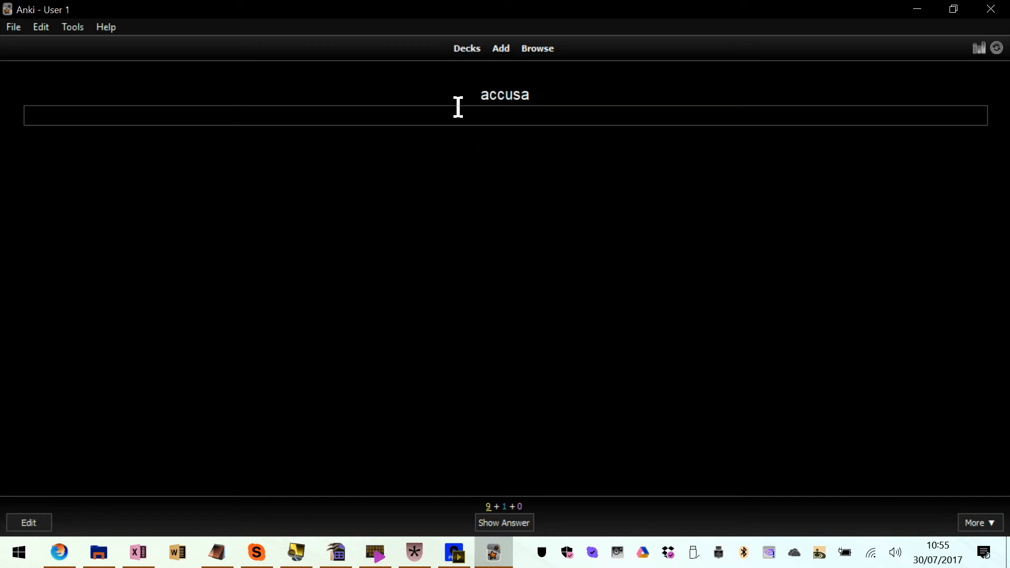
Open the card templates of the US System note type and start adding a TTS tag
left_click(501, 47)
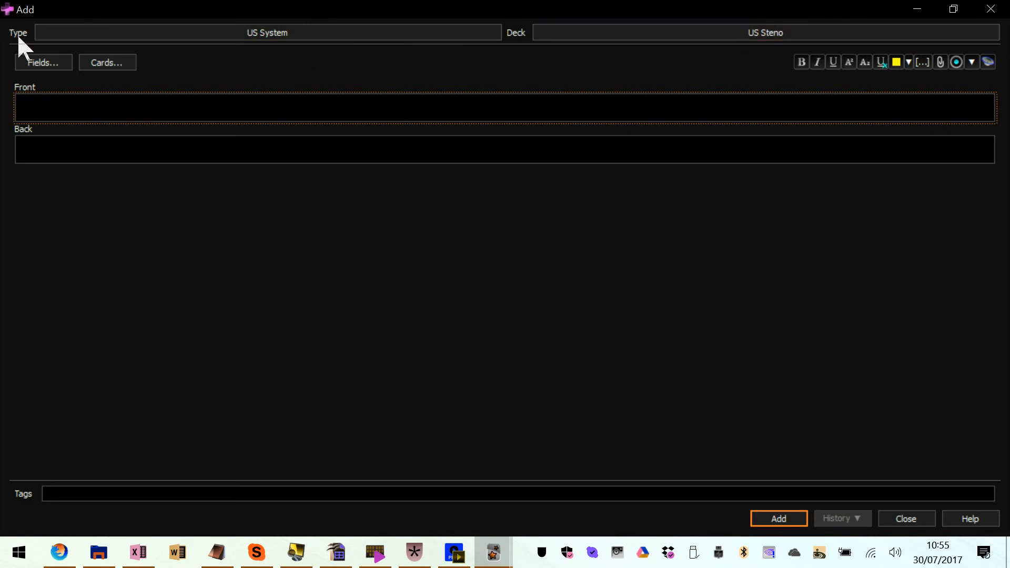
left_click(116, 62)
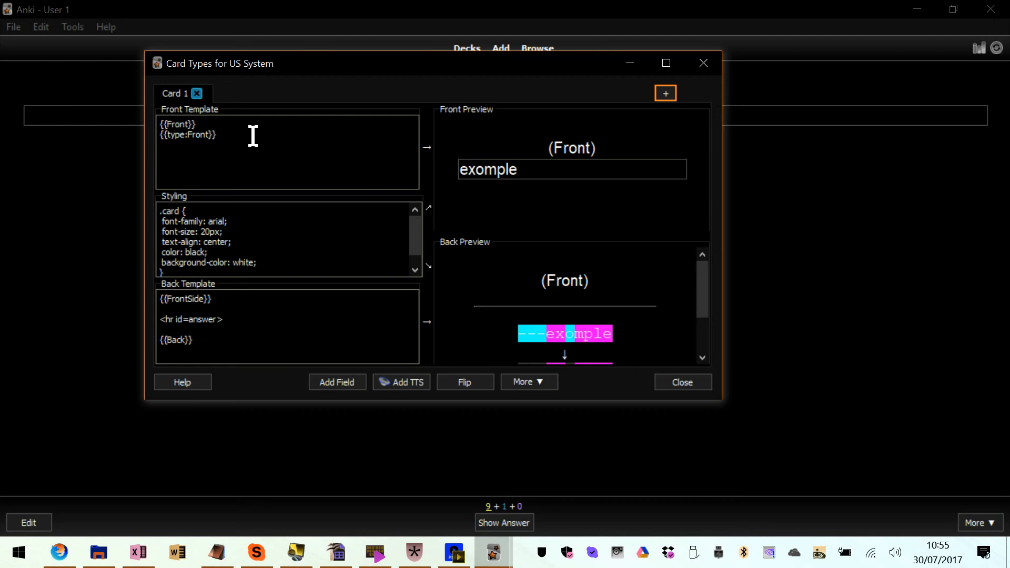
left_click_drag(253, 135, 165, 136)
left_click(277, 142)
left_click(414, 383)
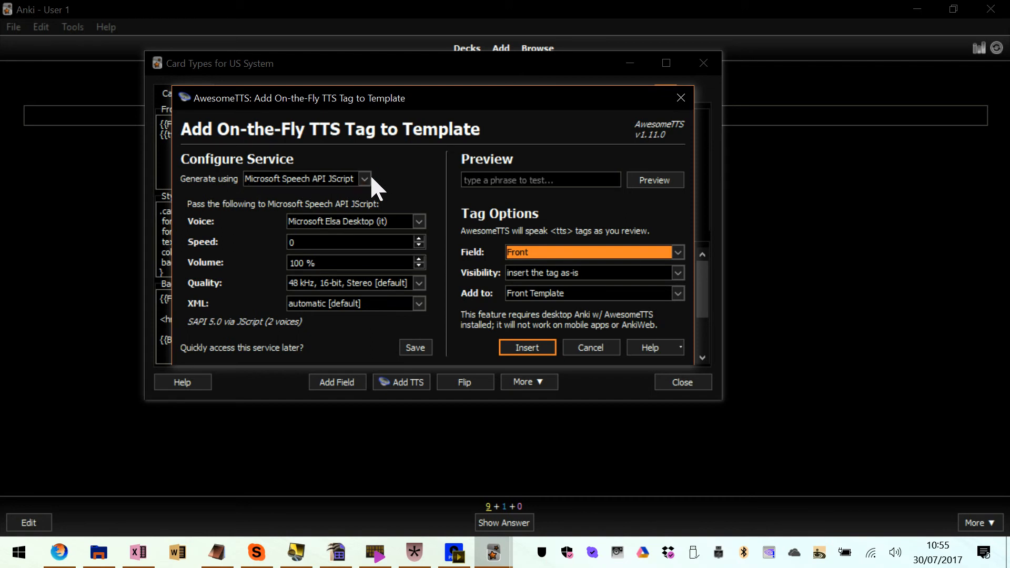
Look through the available speech services and select Microsoft Speech API JScript for generating the audio
left_click(318, 179)
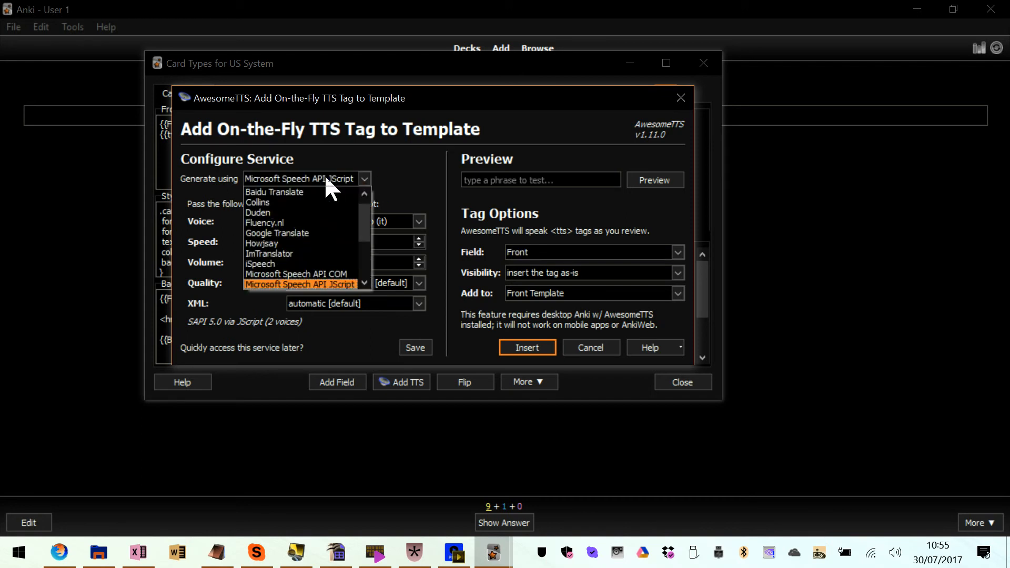
scroll(303, 232, "up", 1)
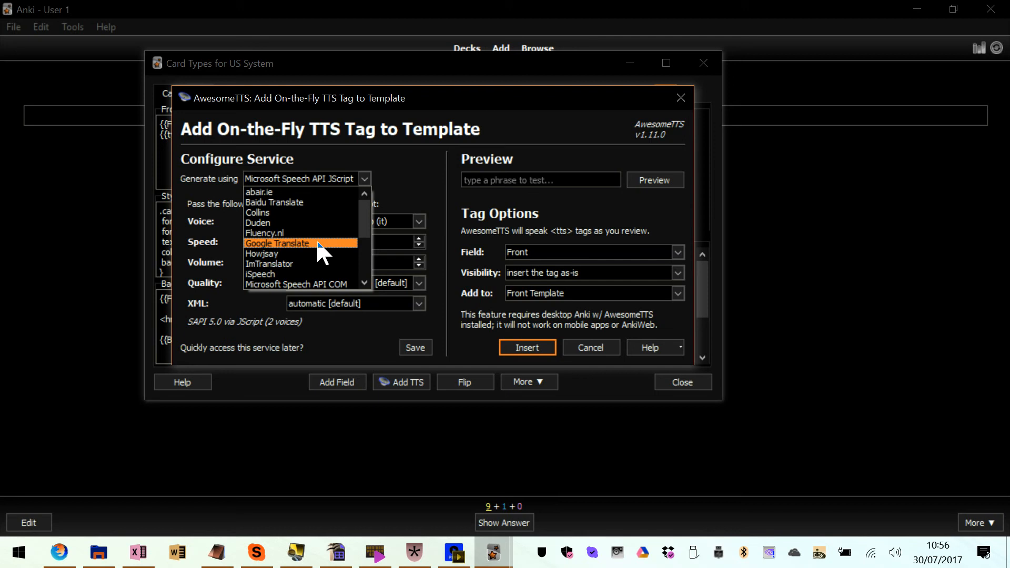
scroll(318, 245, "down", 3)
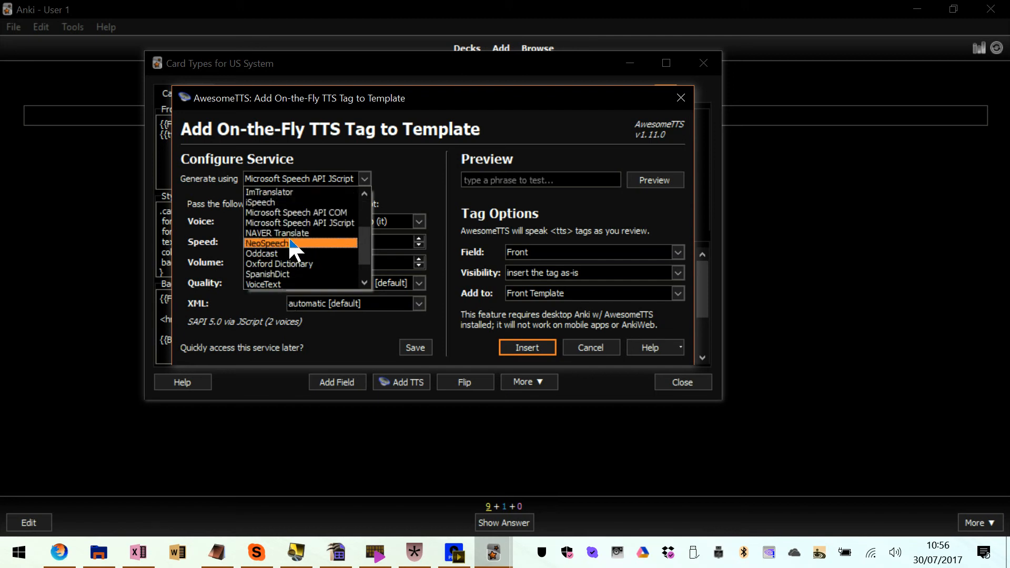
scroll(296, 265, "up", 1)
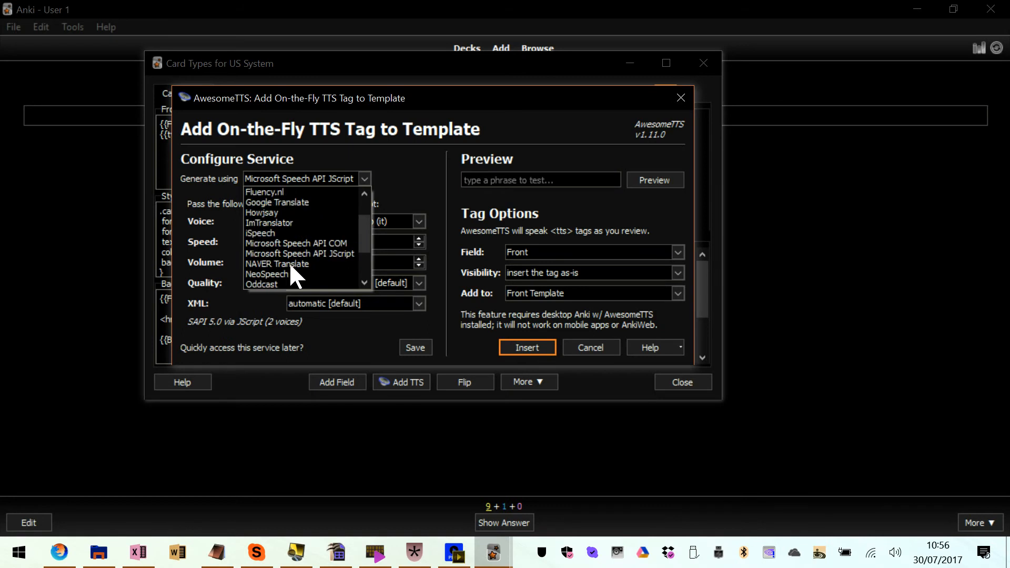
left_click(317, 252)
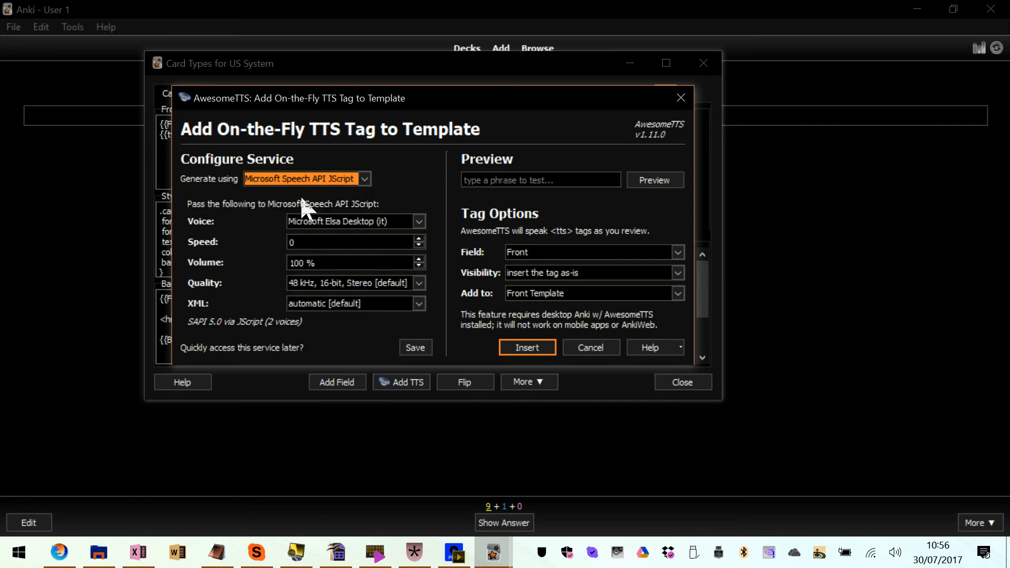
Choose the Microsoft Elsa Desktop (it) voice and insert the TTS tag for the Front field into the Front Template
left_click(362, 221)
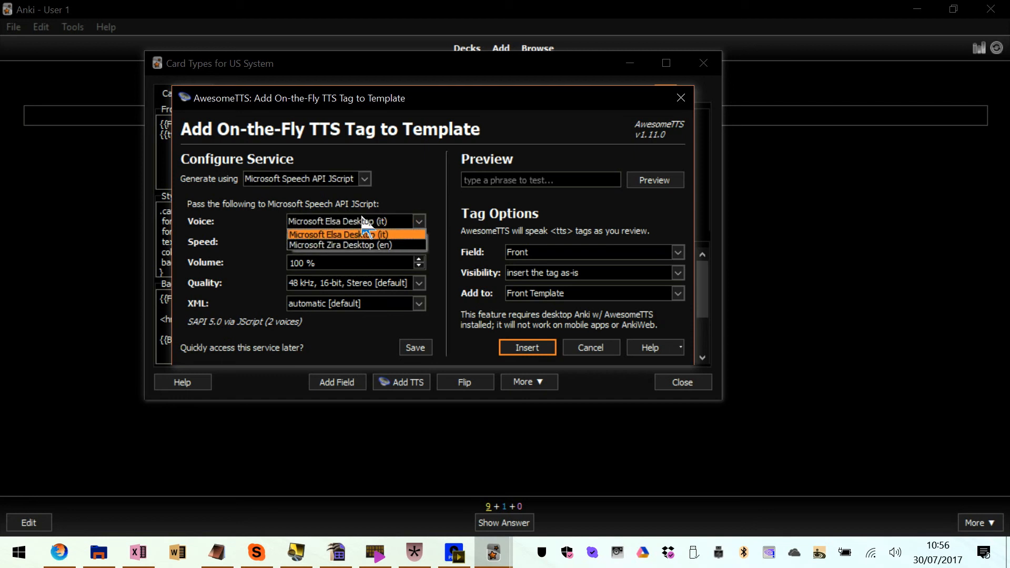
left_click(334, 234)
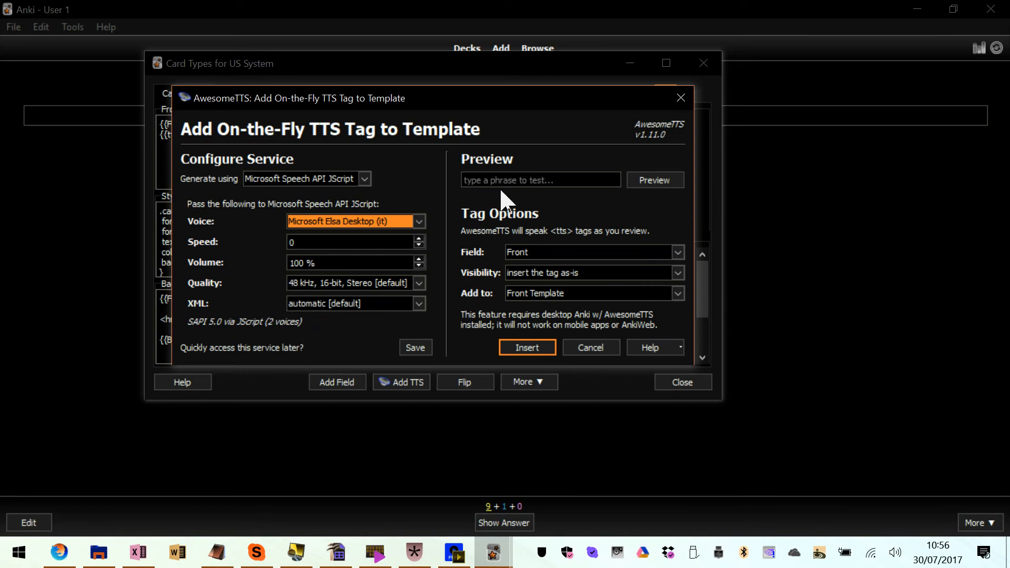
left_click(515, 182)
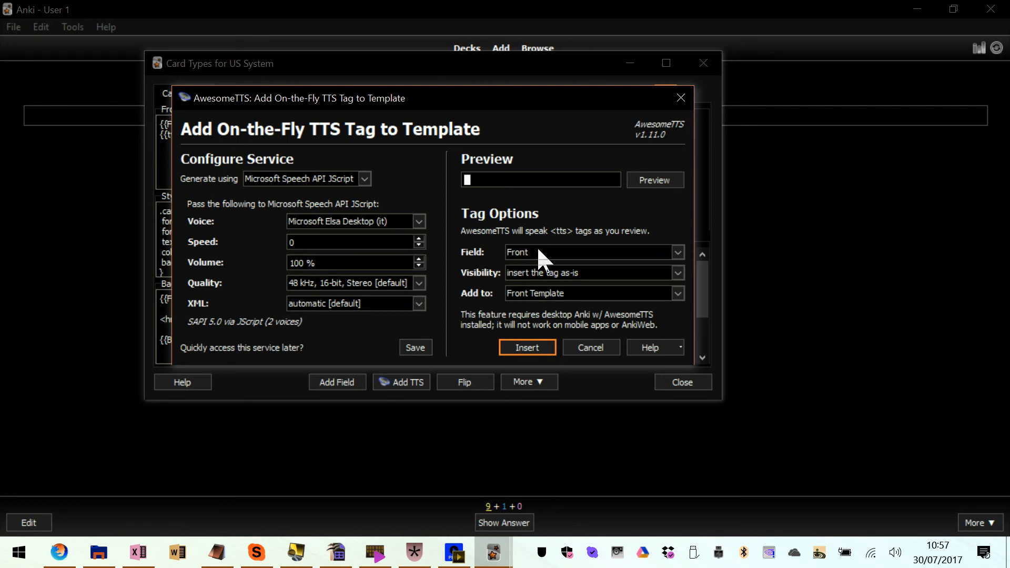
left_click(529, 349)
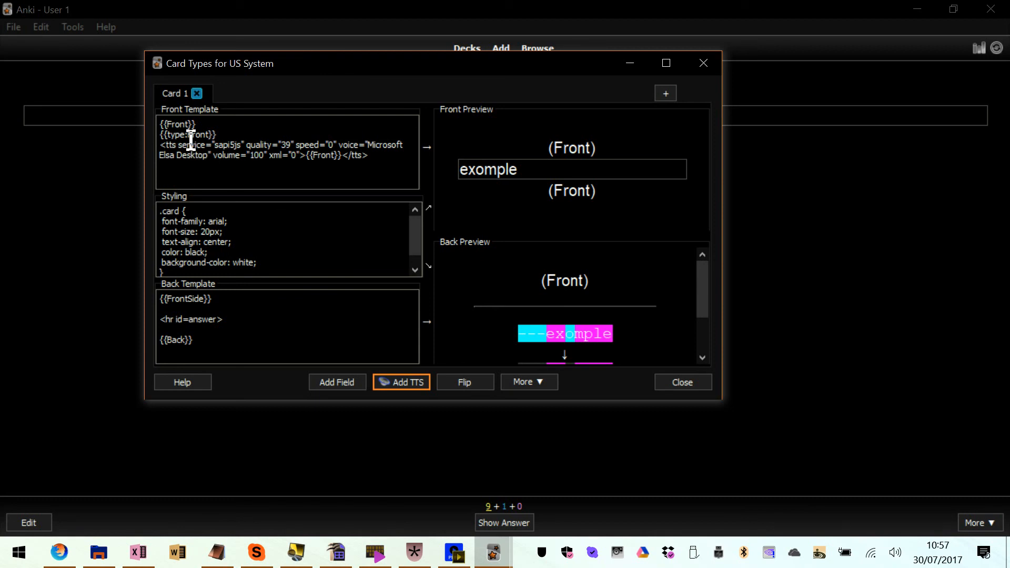
Move the TTS tag up to replace the {{Front}} line in the Front Template, and close the template editor and the Add window
left_click_drag(159, 145, 384, 154)
left_click(388, 157)
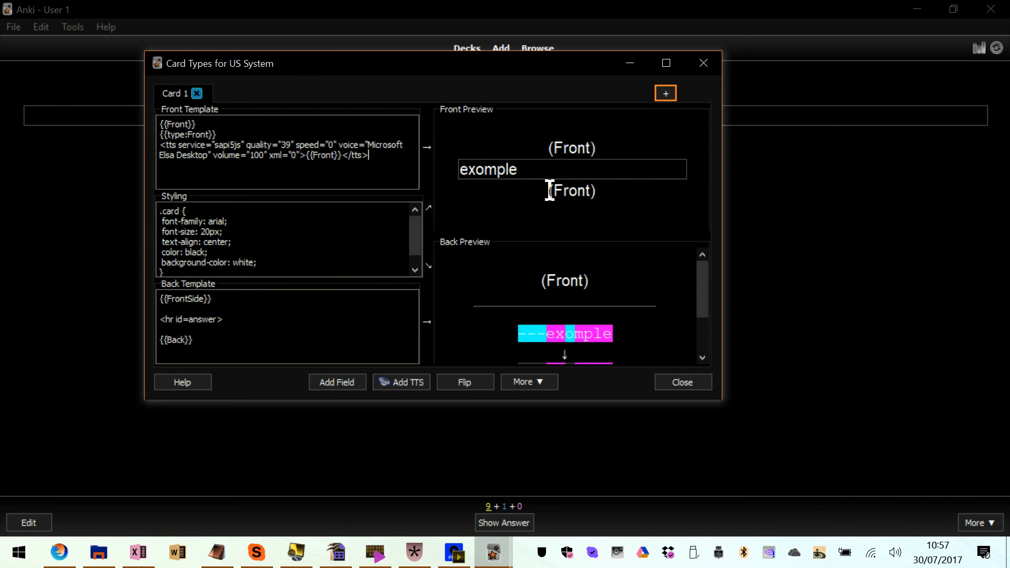
left_click_drag(591, 192, 530, 192)
left_click_drag(385, 153, 158, 143)
key("ctrl+c")
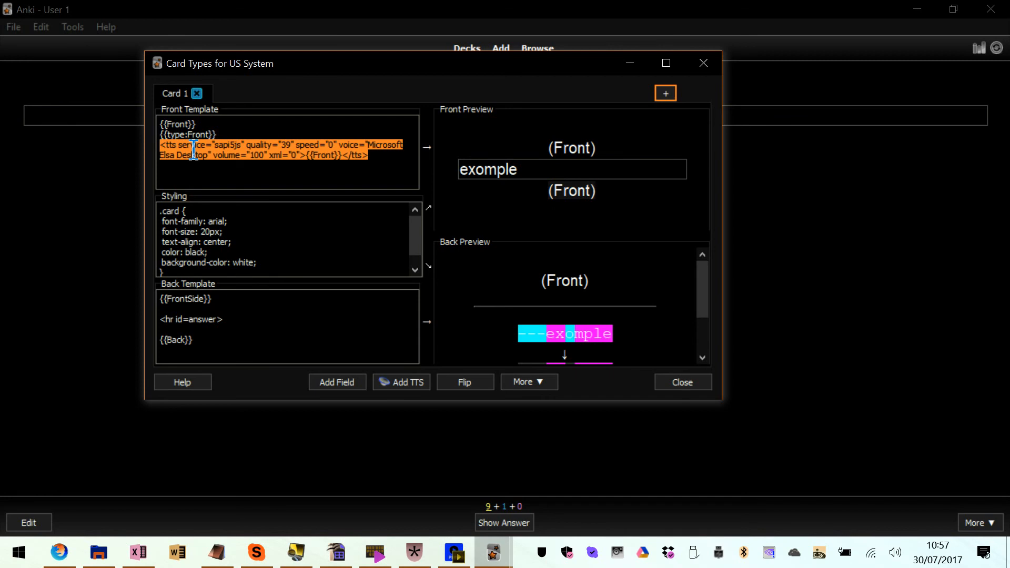
key("BackSpace")
left_click_drag(222, 124, 157, 125)
left_click(163, 126)
key("ctrl+v")
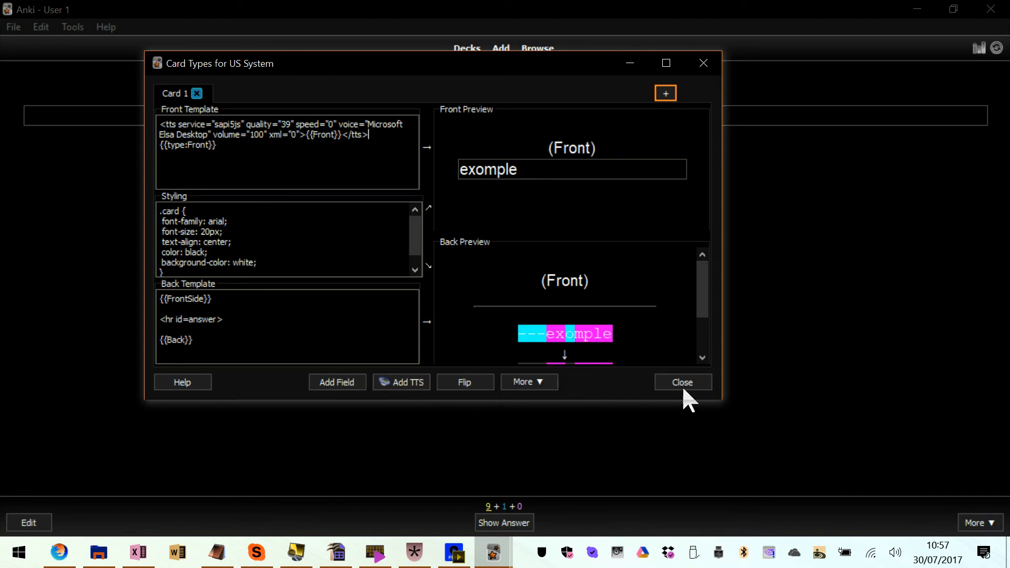
left_click(700, 383)
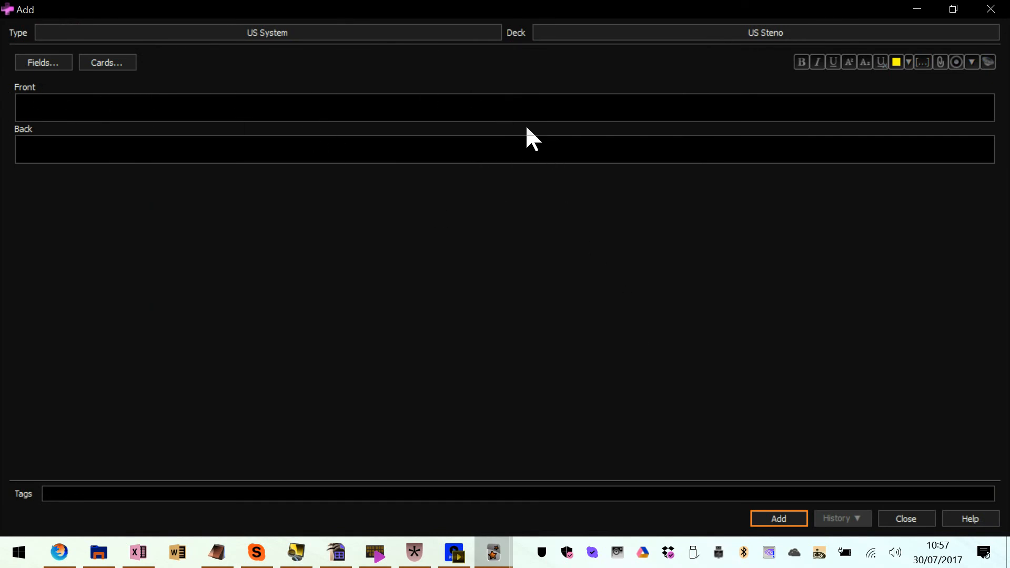
key("Escape")
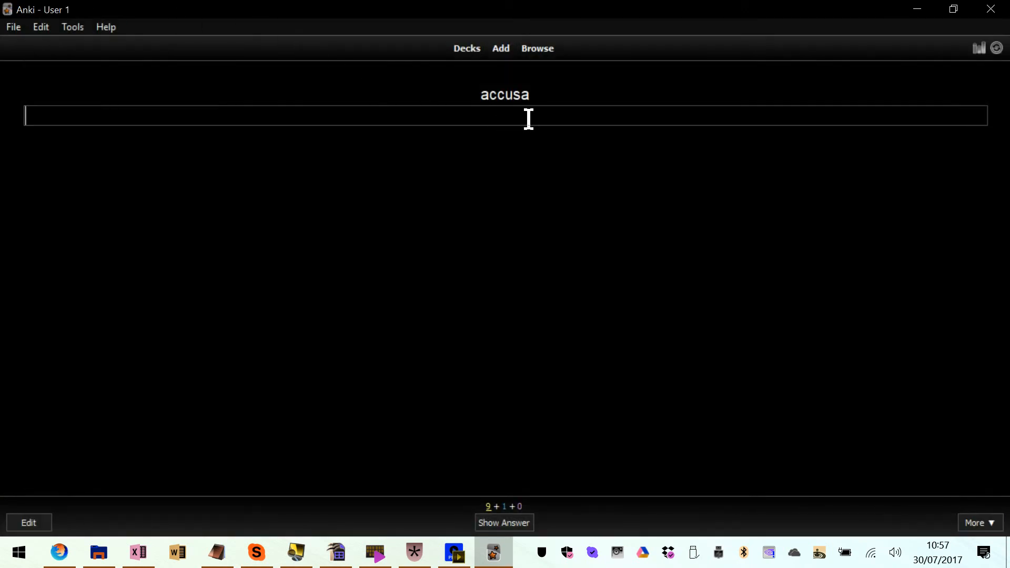
Answer the current card with accusa, rate it Good and highlight the word acquisizione on the following card
type("accusa")
key("Return")
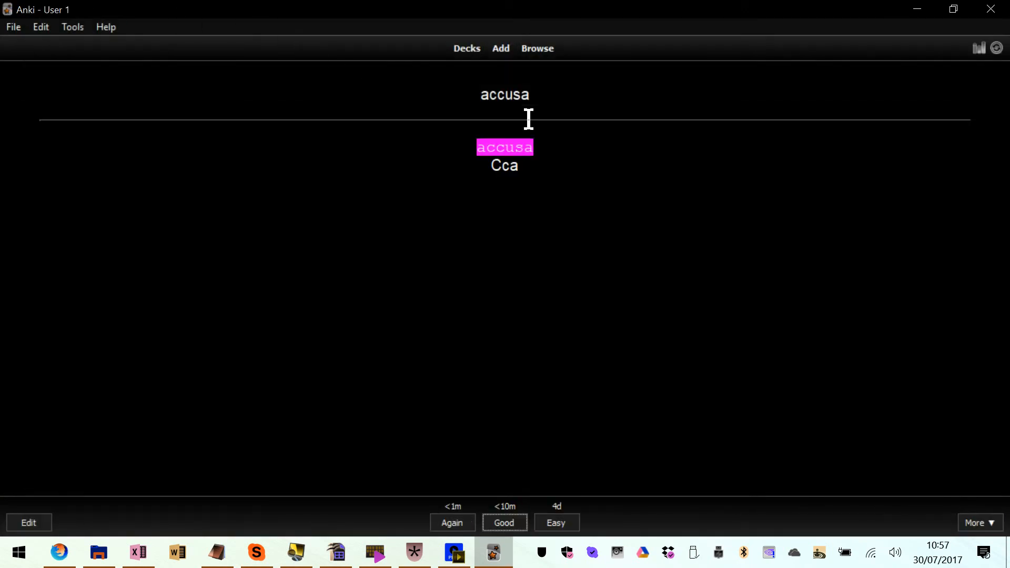
key("Return")
left_click_drag(463, 93, 550, 90)
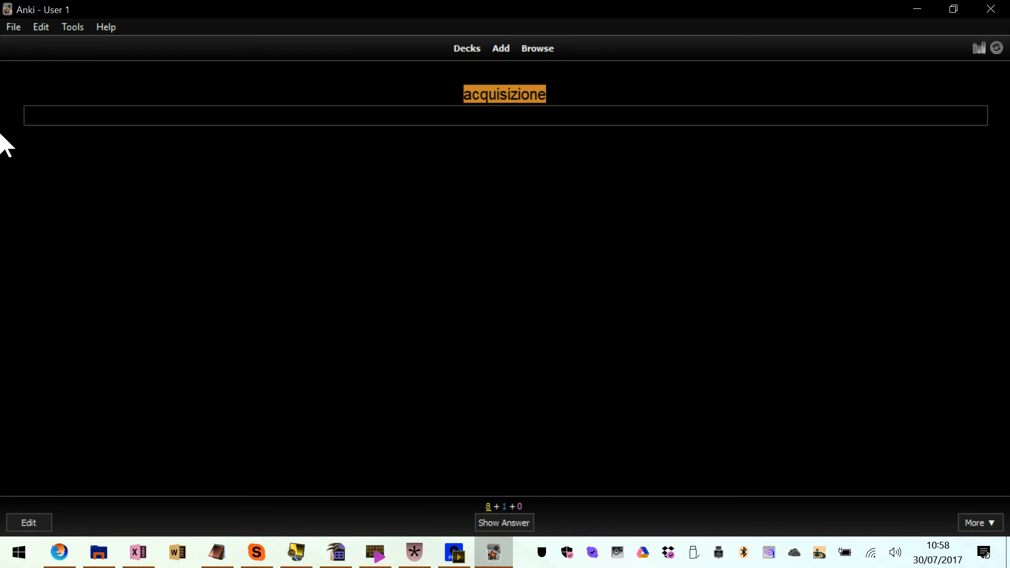
Open the options of the US Steno deck and set the new cards per day to 500
left_click(467, 49)
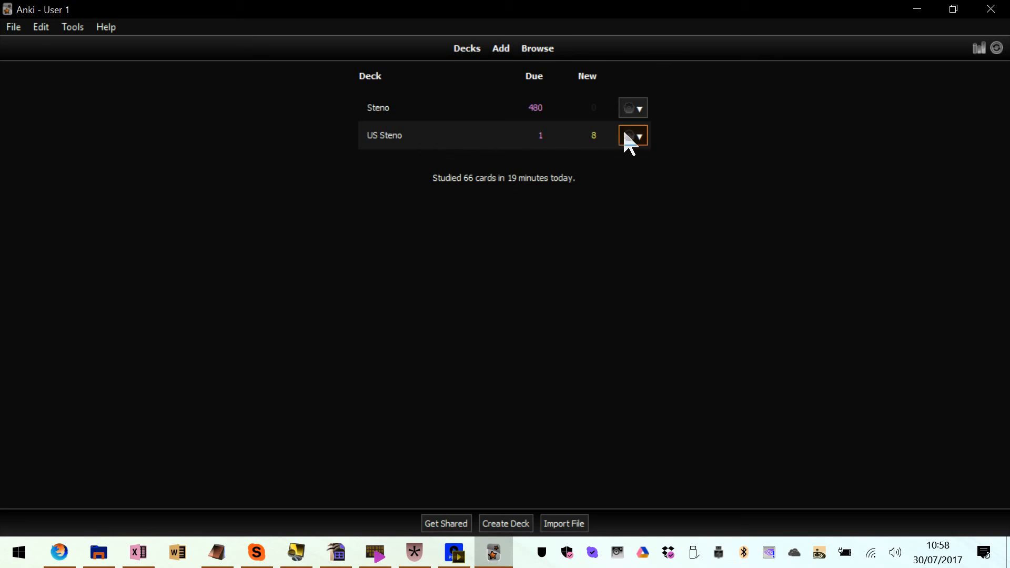
left_click(640, 137)
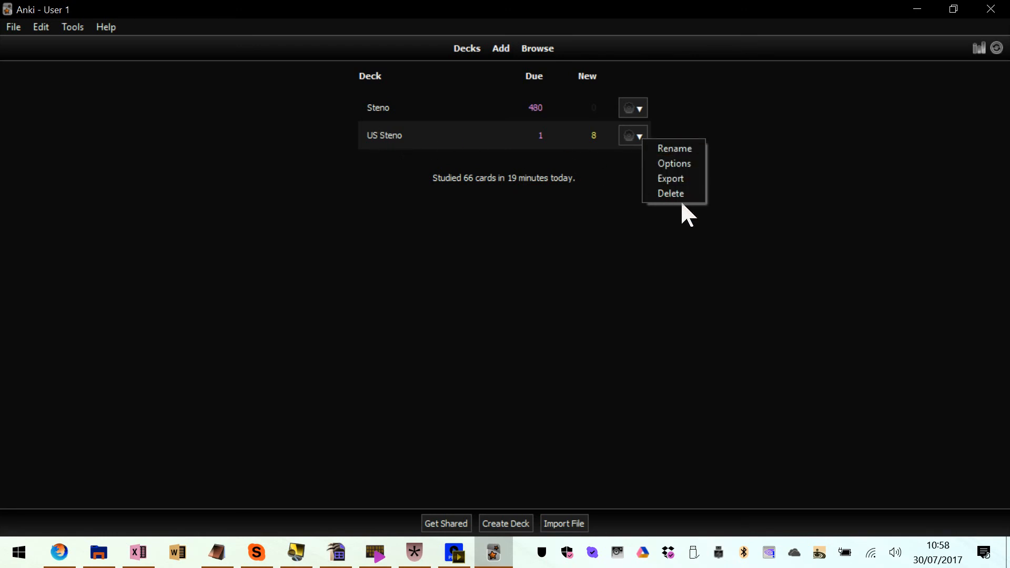
left_click(680, 165)
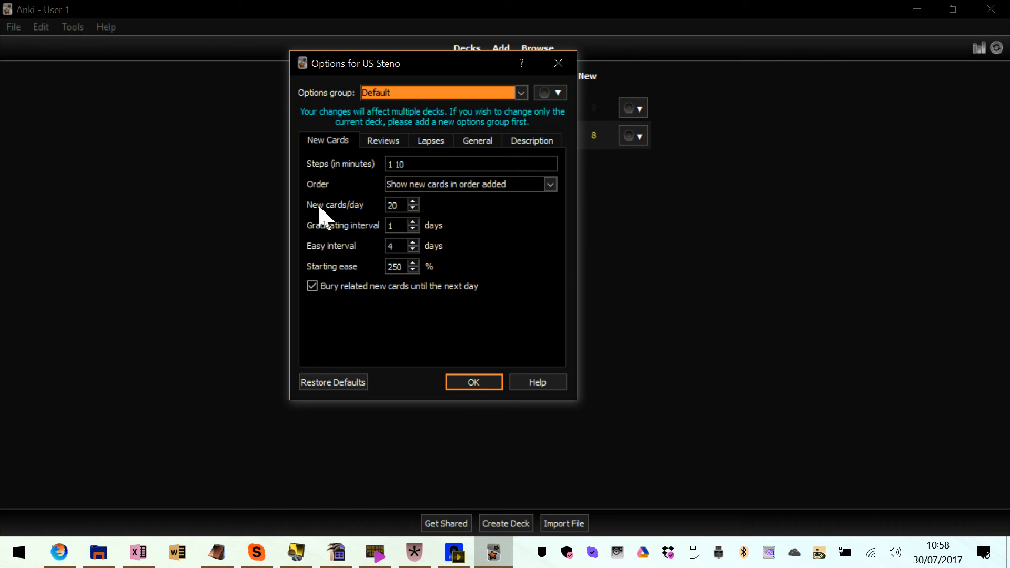
double_click(399, 204)
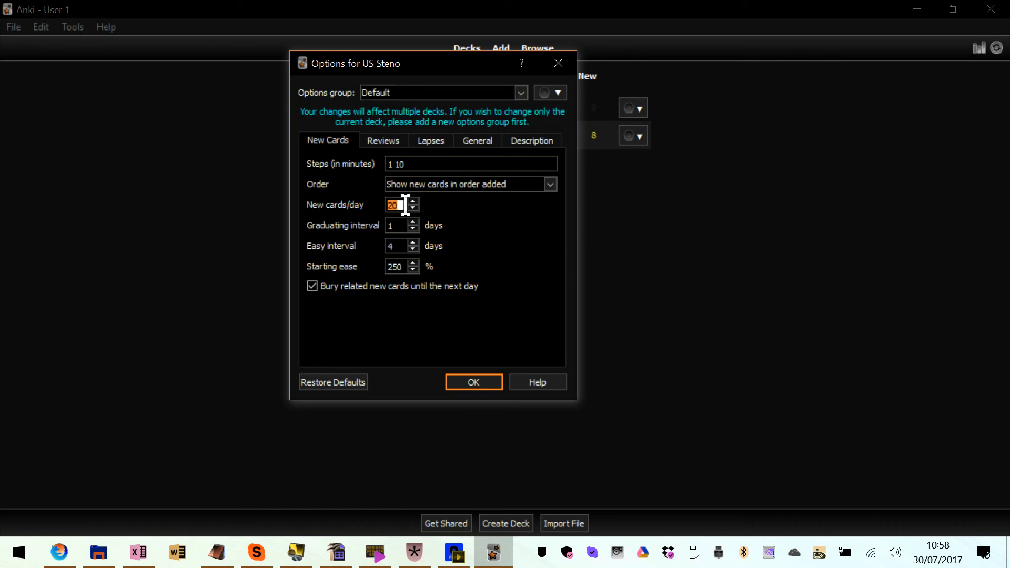
type("500")
Set the deck's maximum reviews per day to 500 and confirm the options
left_click(398, 140)
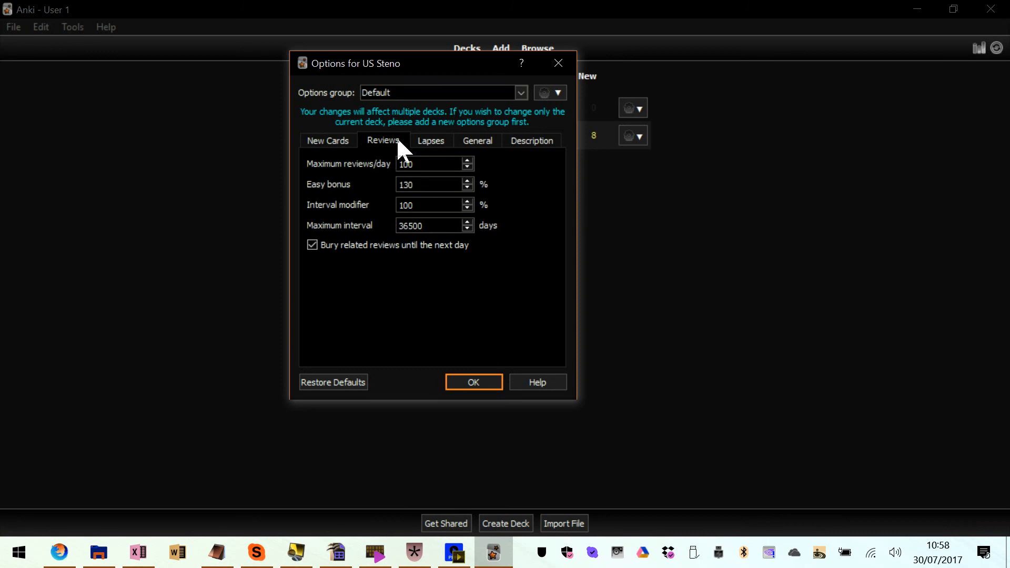
double_click(418, 160)
type("500")
key("Return")
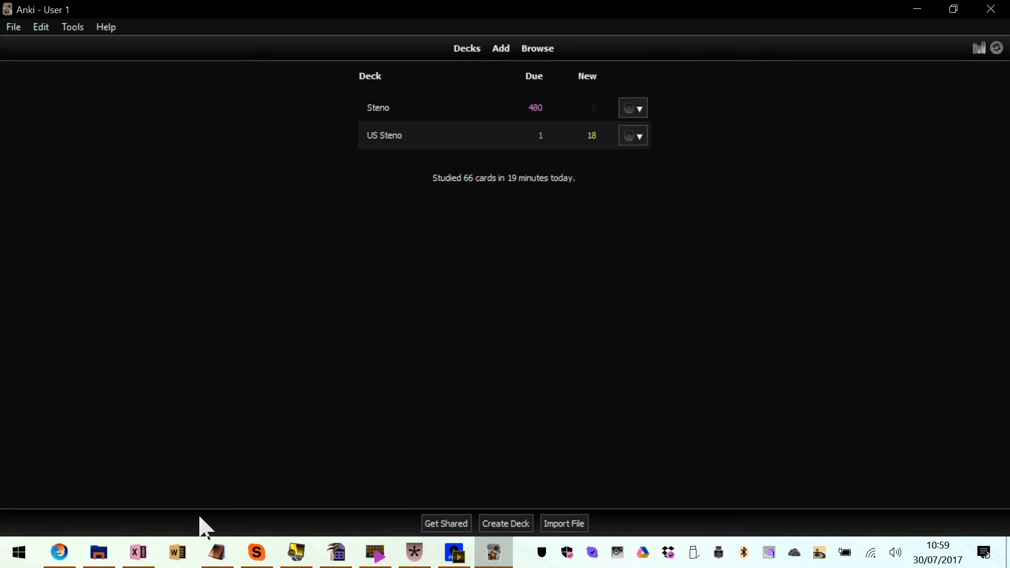
Switch to PotPlayer and bring its video recorder window to the front
left_click(385, 551)
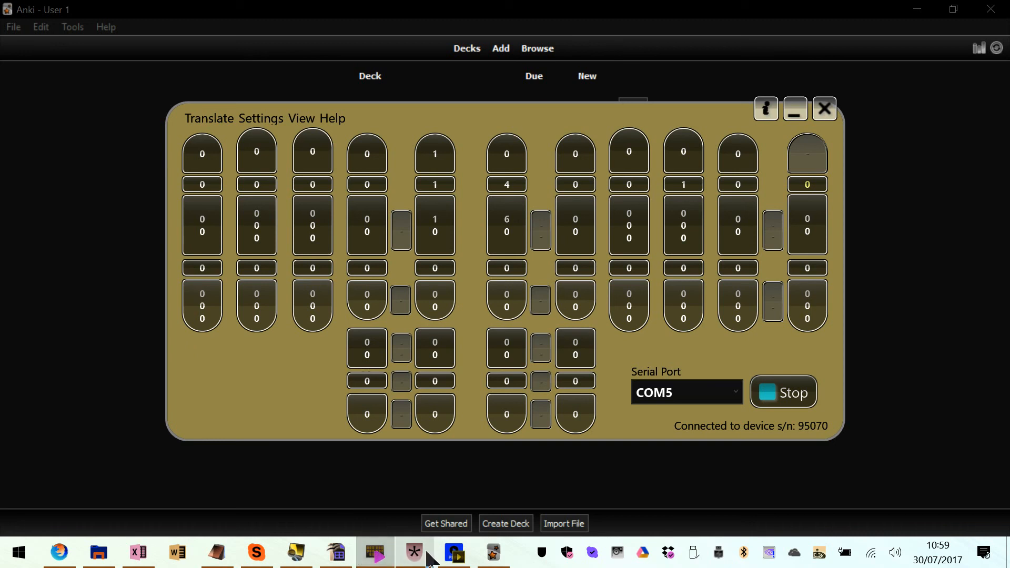
left_click(455, 554)
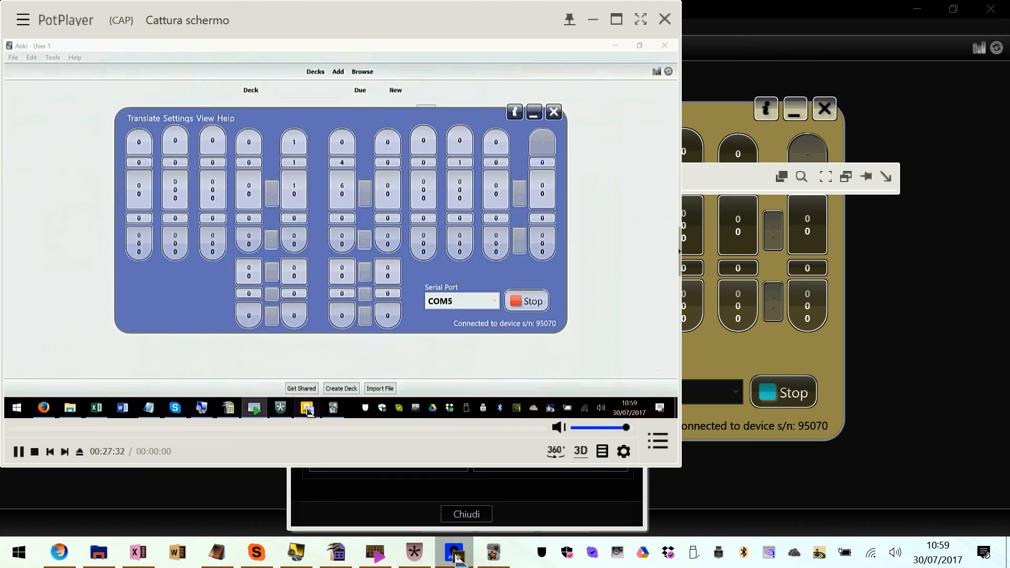
left_click(388, 498)
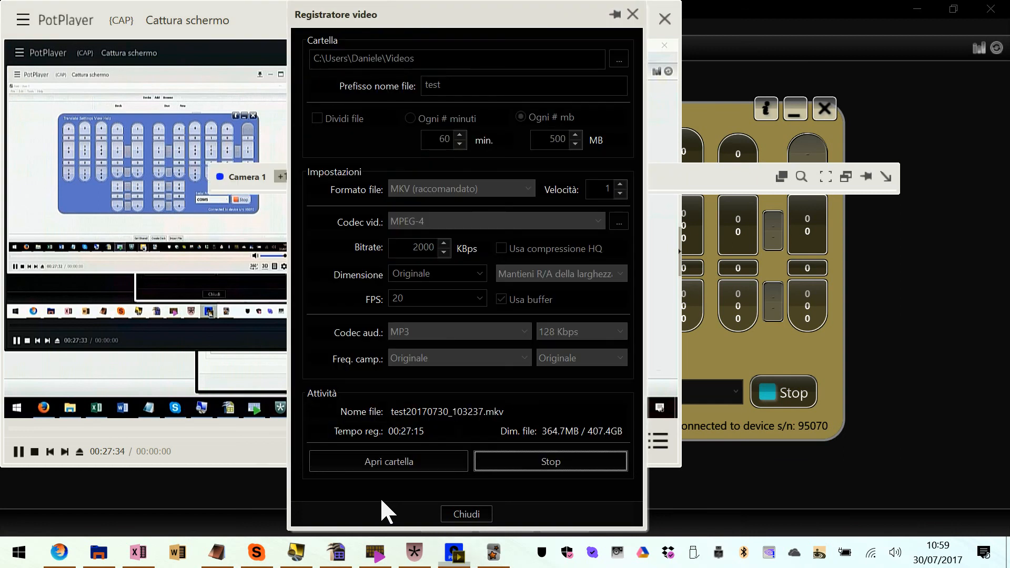